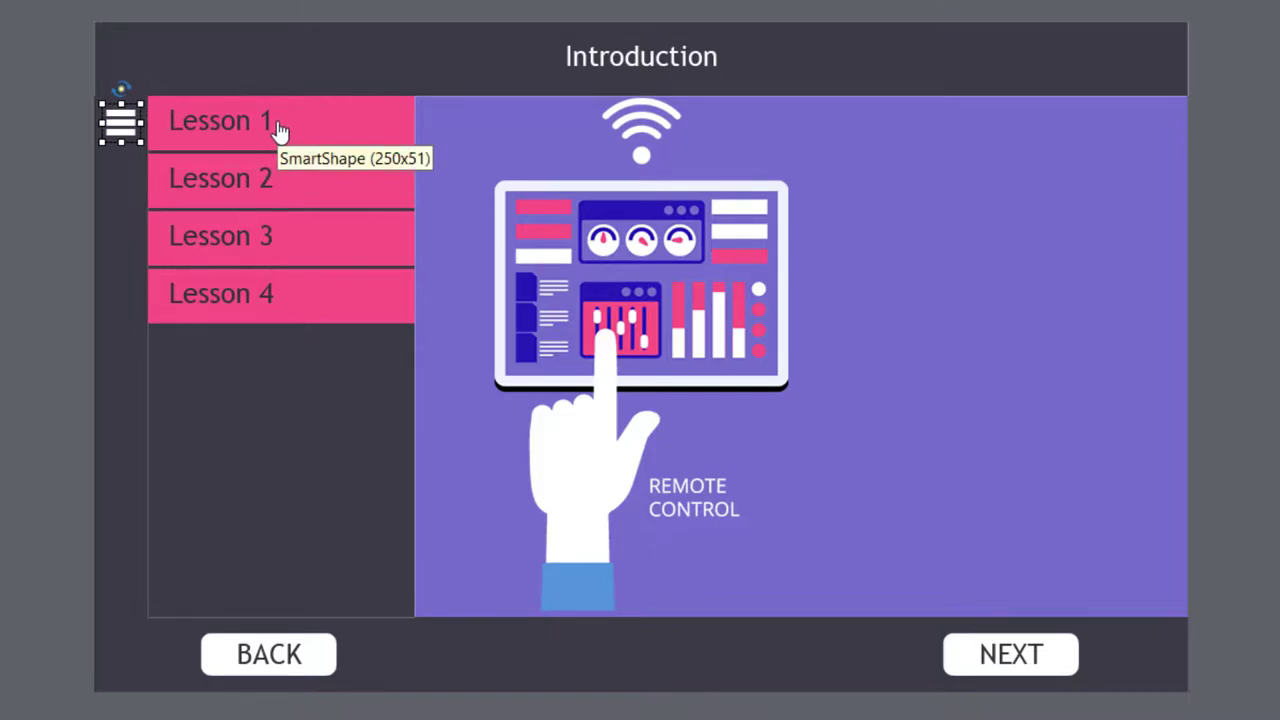
- Review the table of contents group on the Introduction slide and the four lesson slides, ending back on slide 1
click(306, 401)
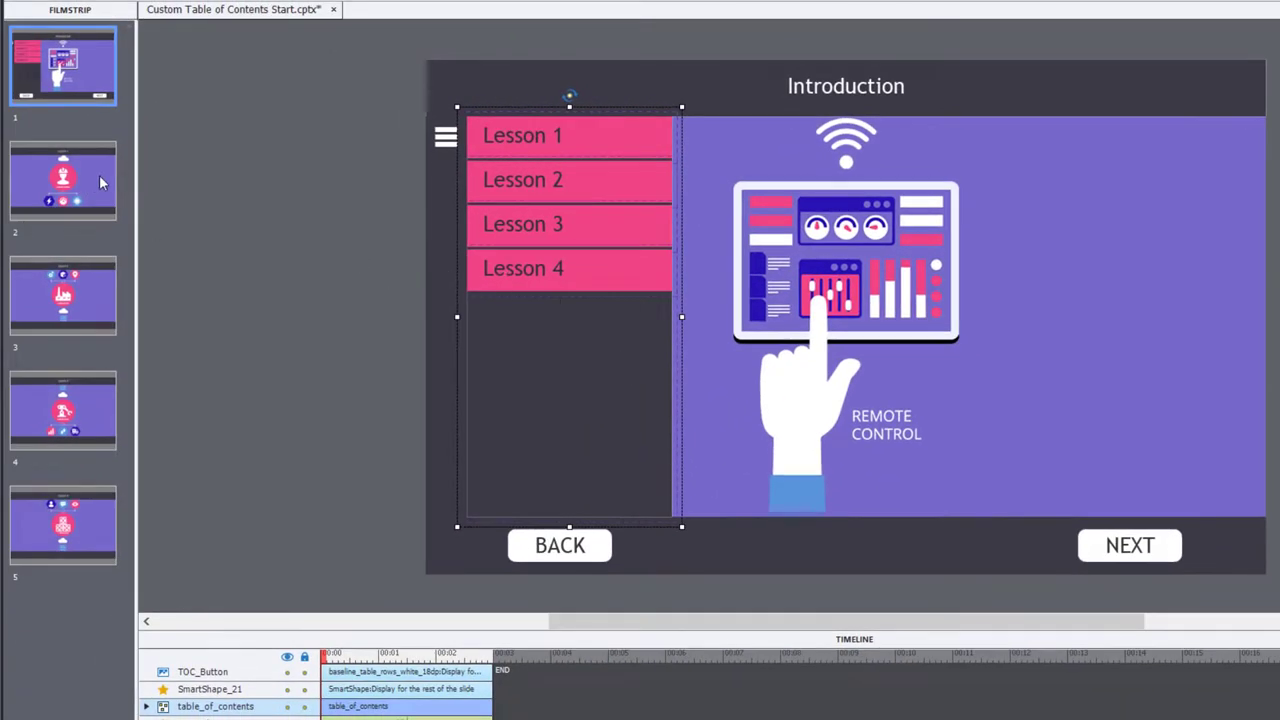
click(99, 178)
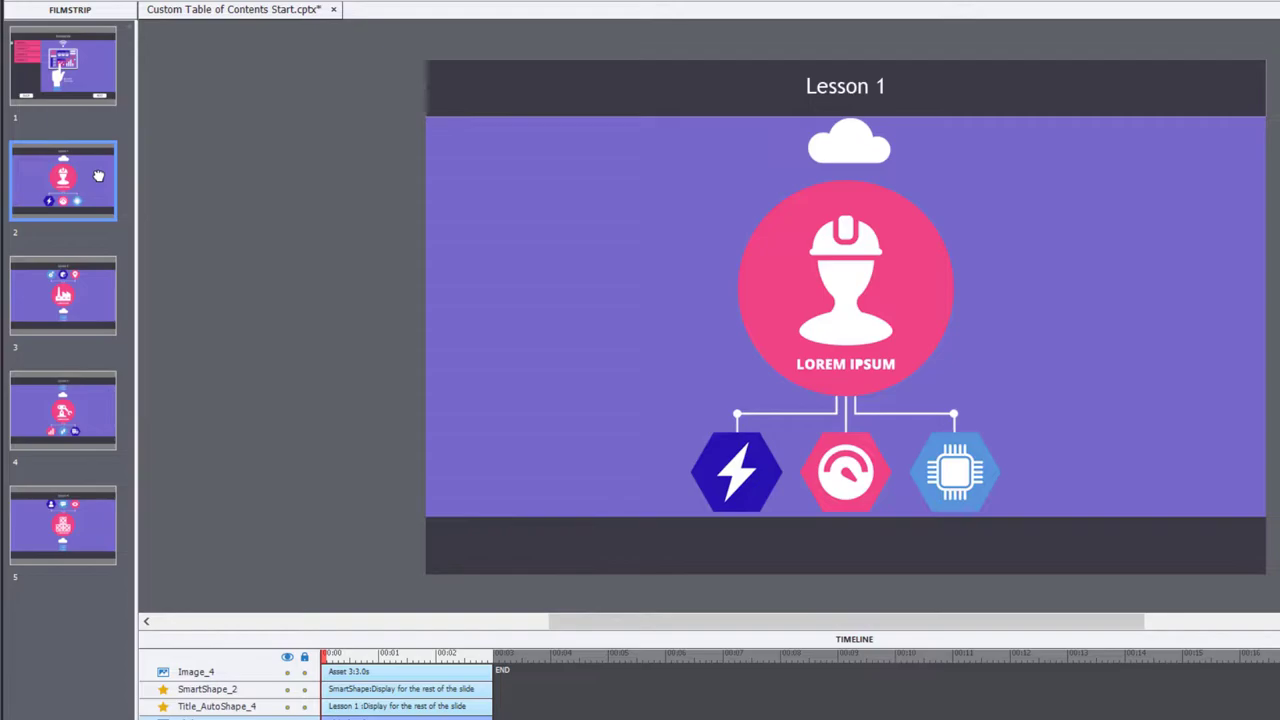
click(89, 292)
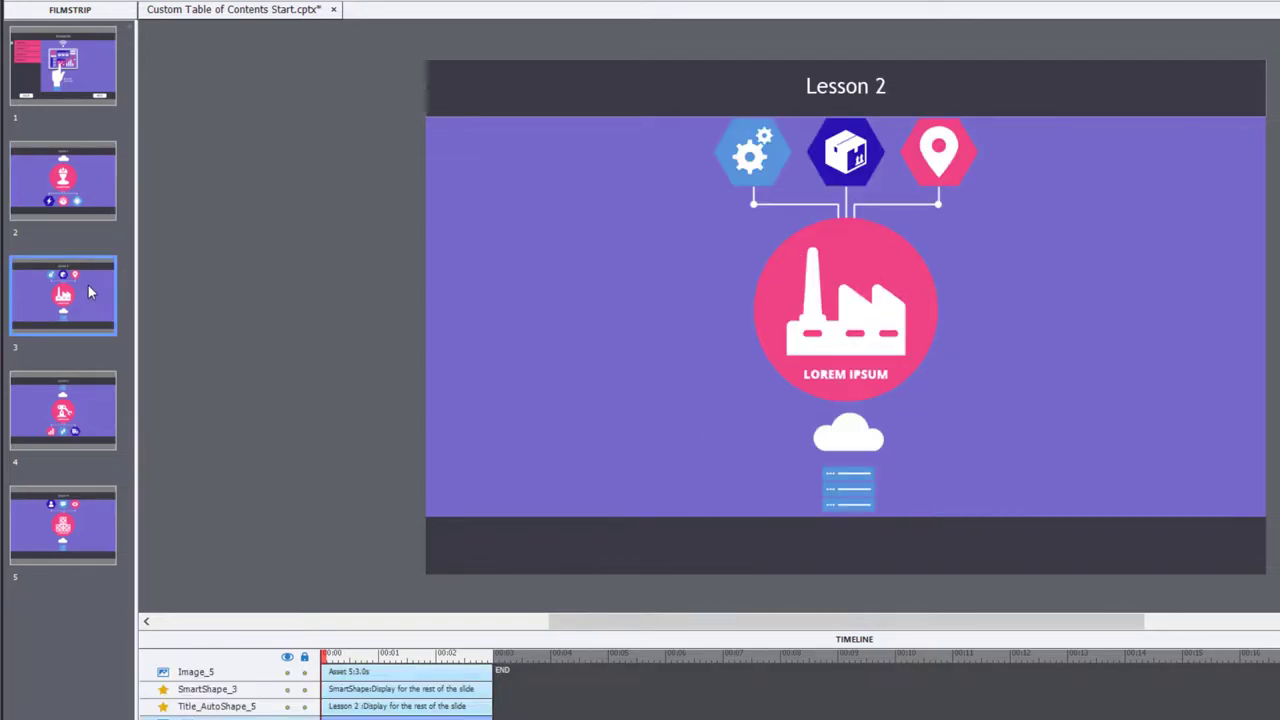
click(89, 412)
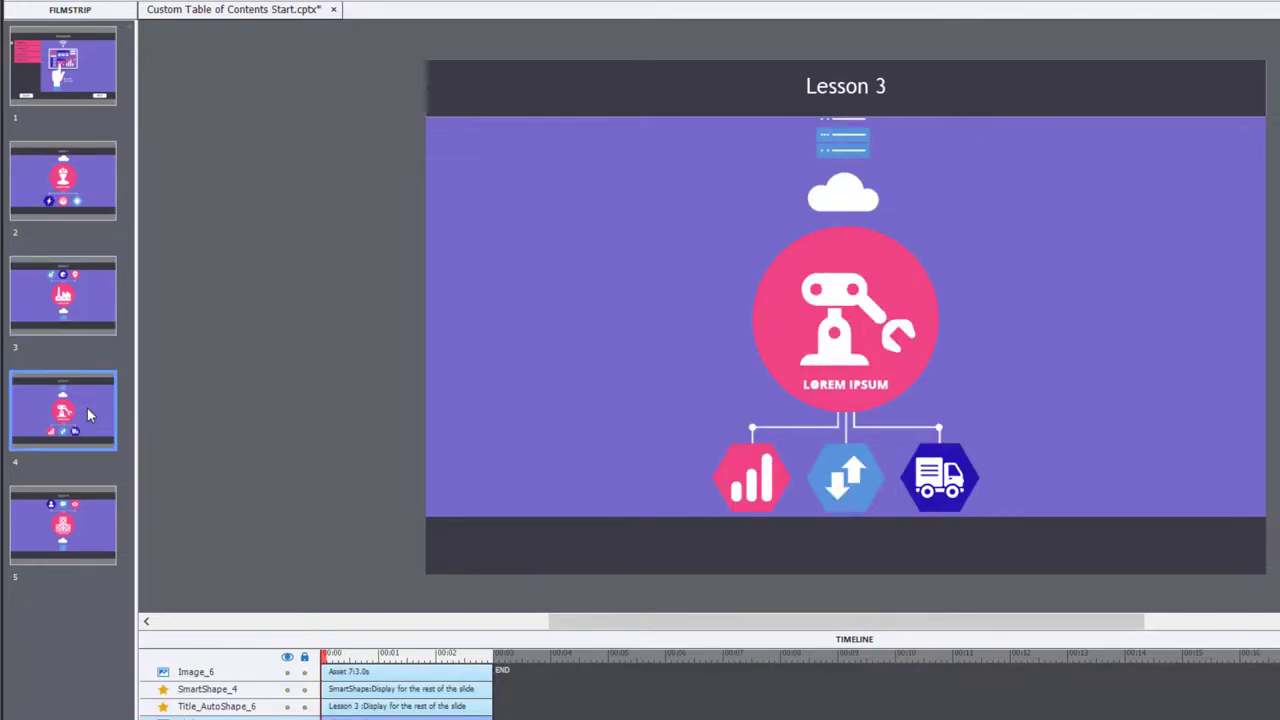
click(93, 516)
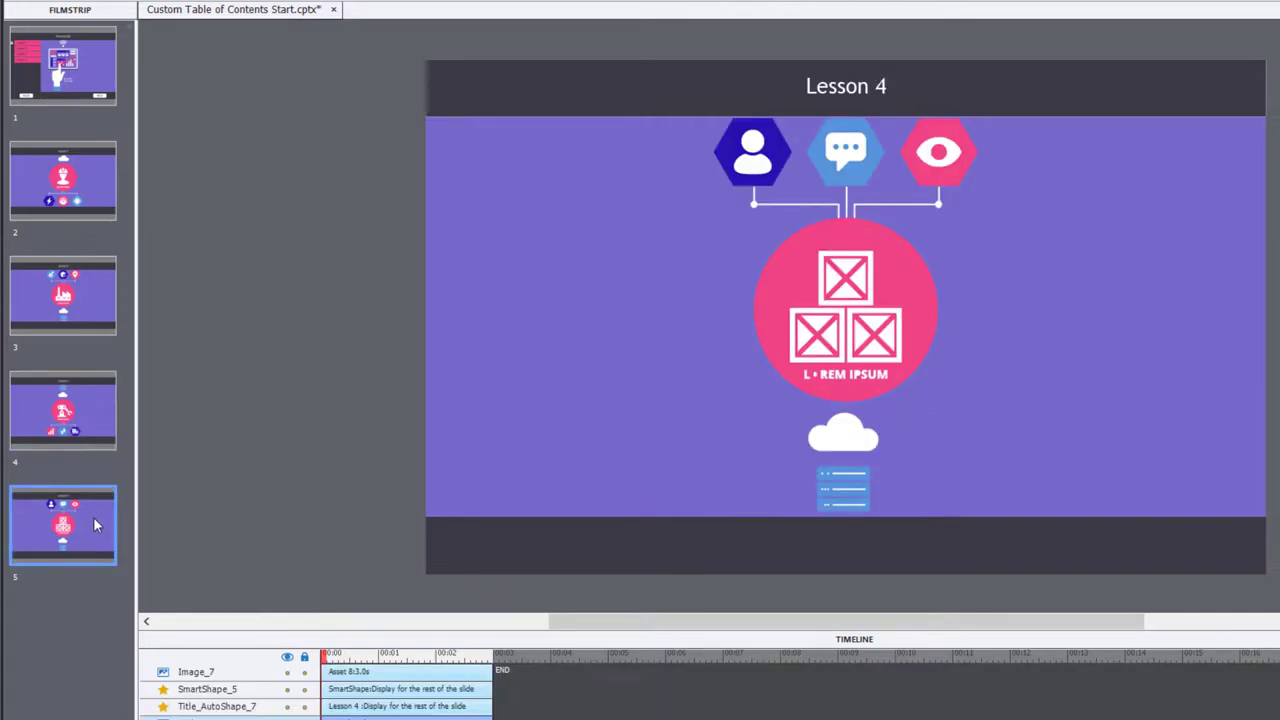
click(83, 73)
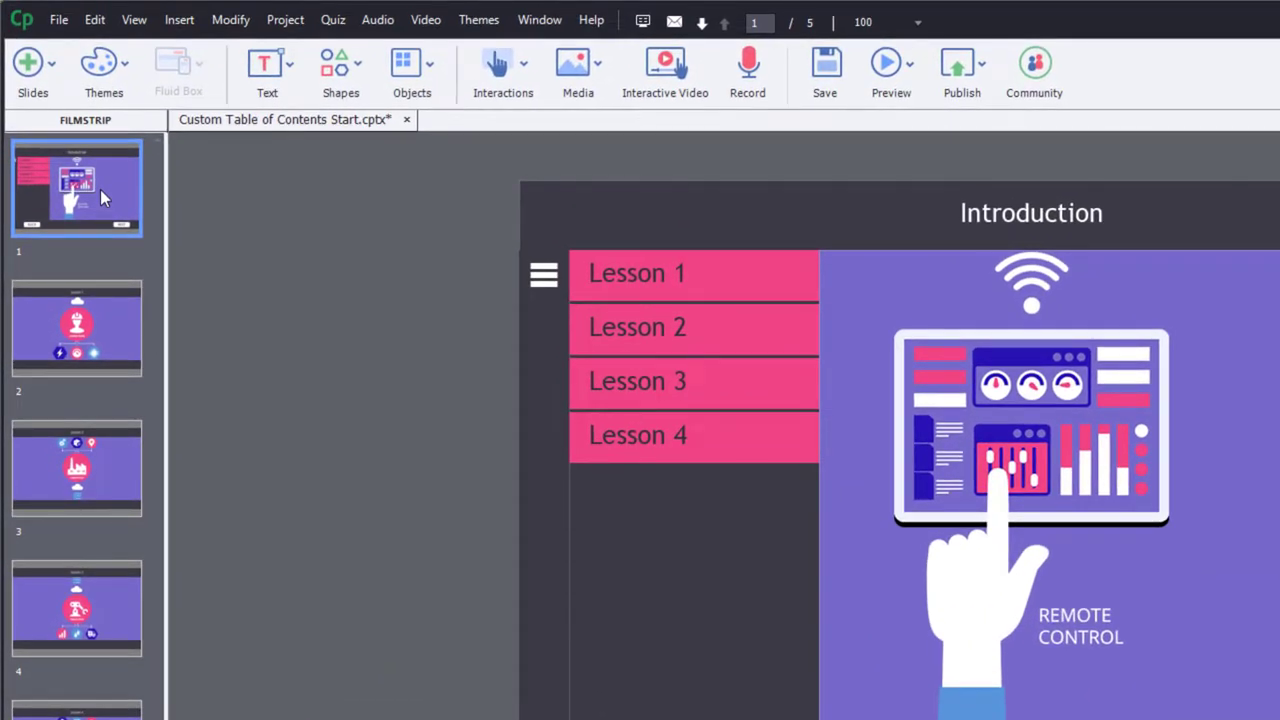
- Create a user variable named _TOC_Open with the value 0
click(285, 21)
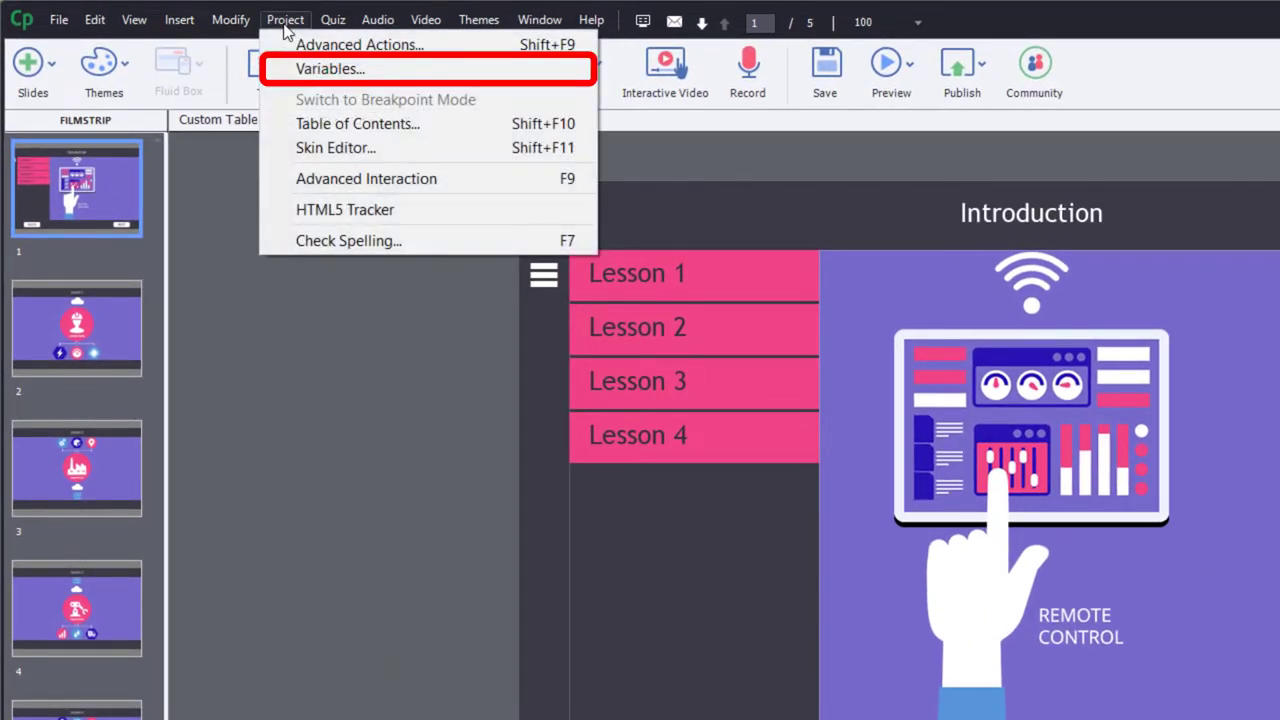
click(330, 68)
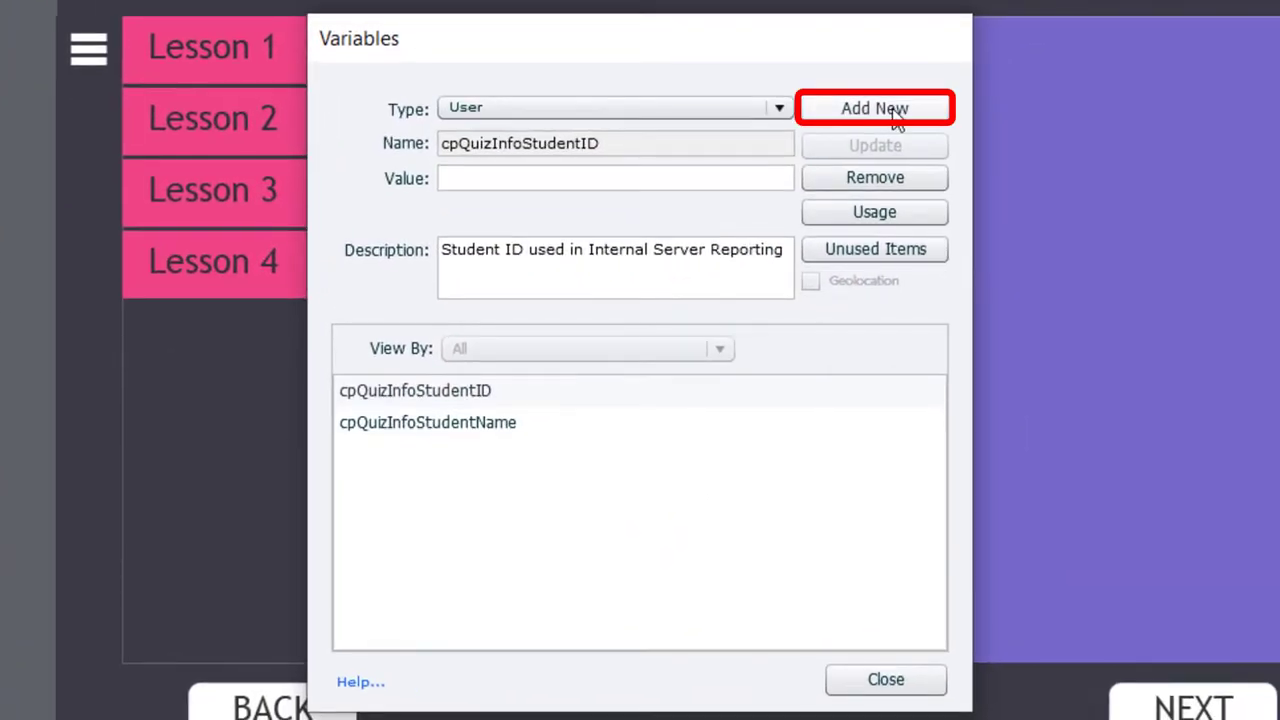
click(895, 117)
text(_TOC_Open)
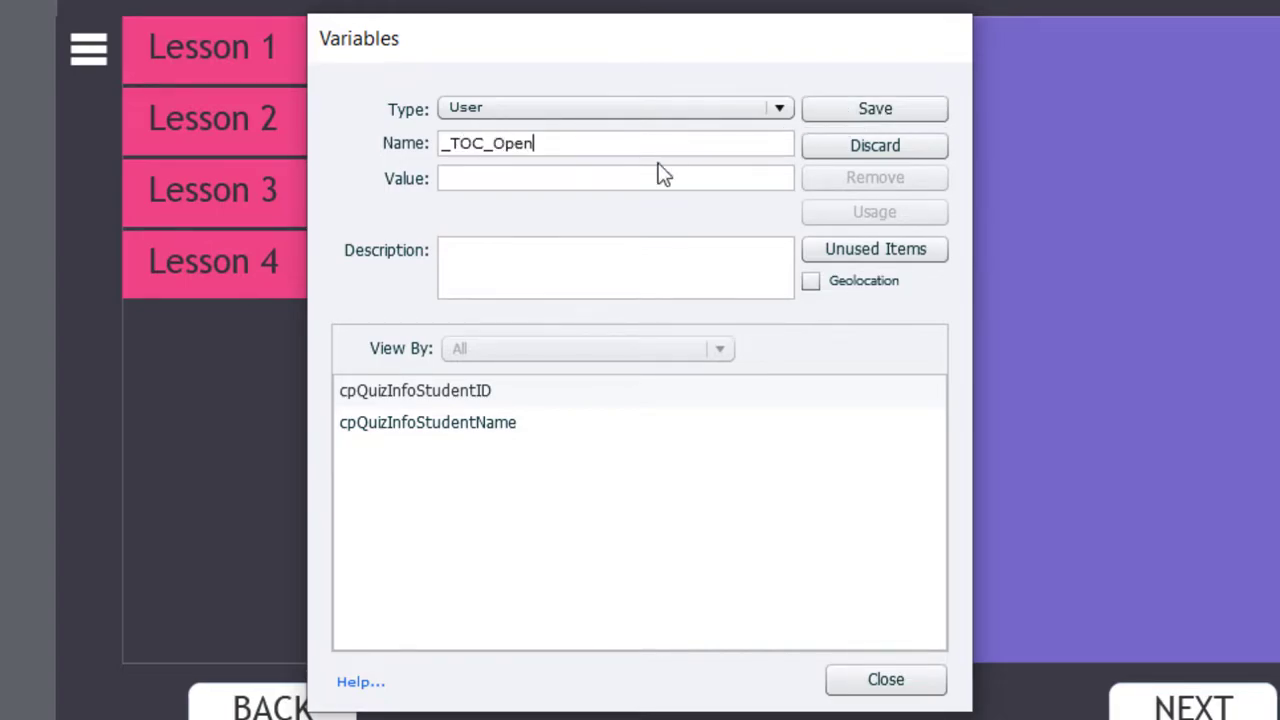
click(583, 179)
text(0)
click(898, 110)
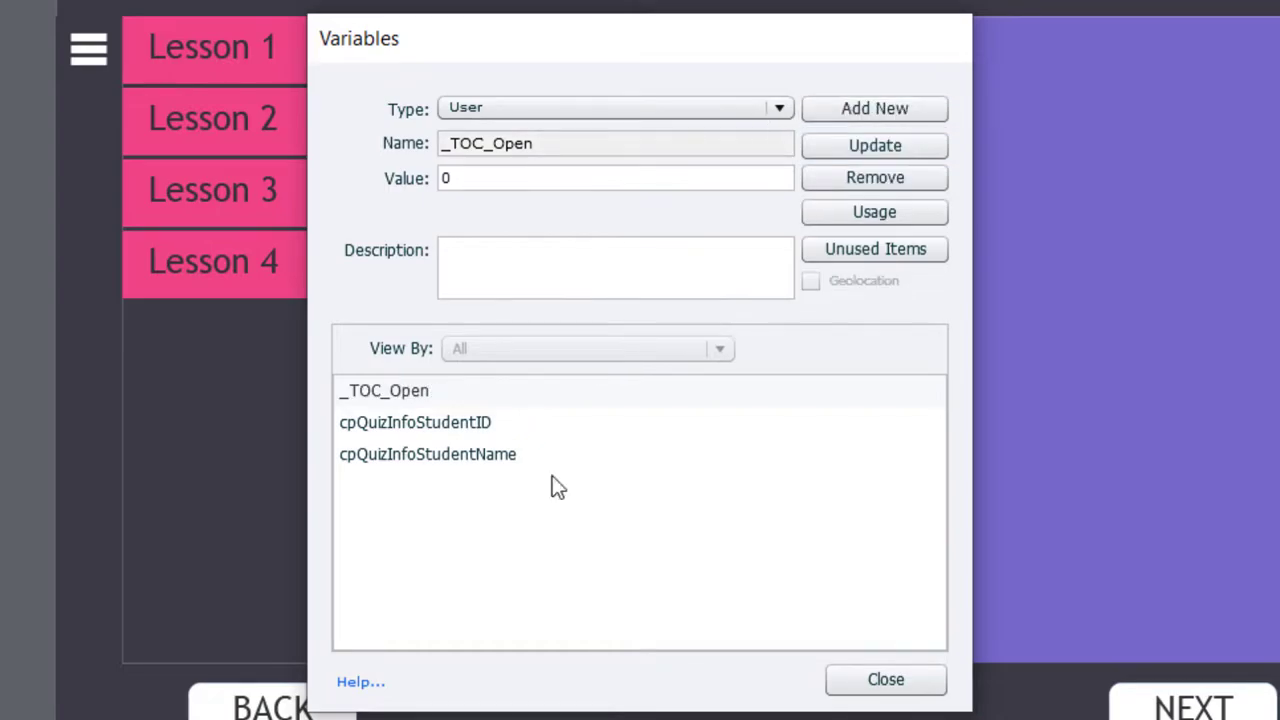
click(885, 680)
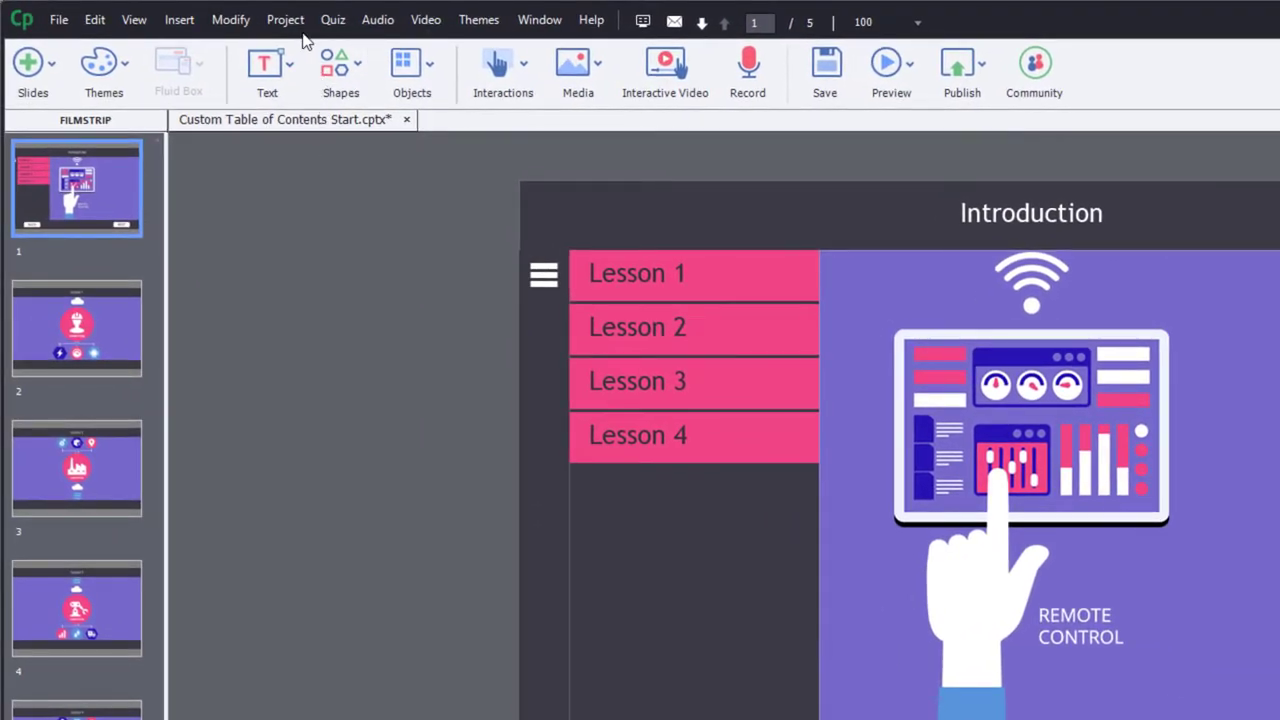
- Start a new conditional advanced action named Toggle_TOC
click(236, 9)
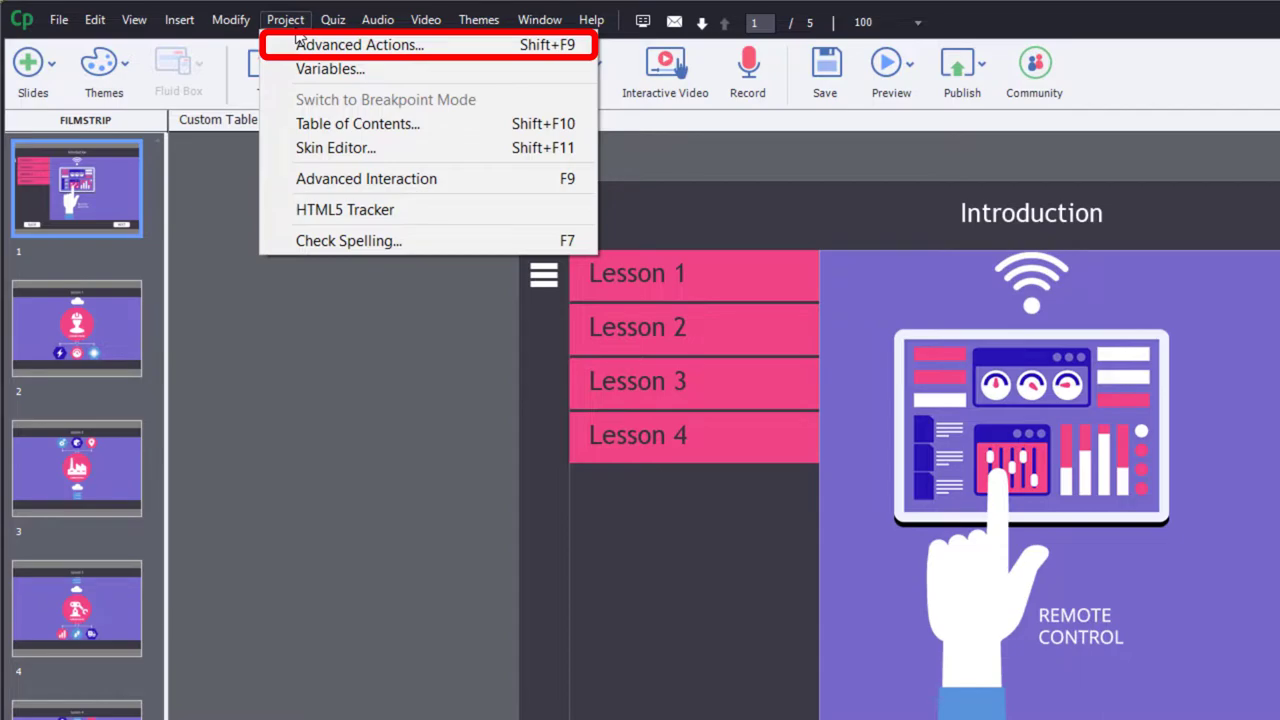
click(300, 44)
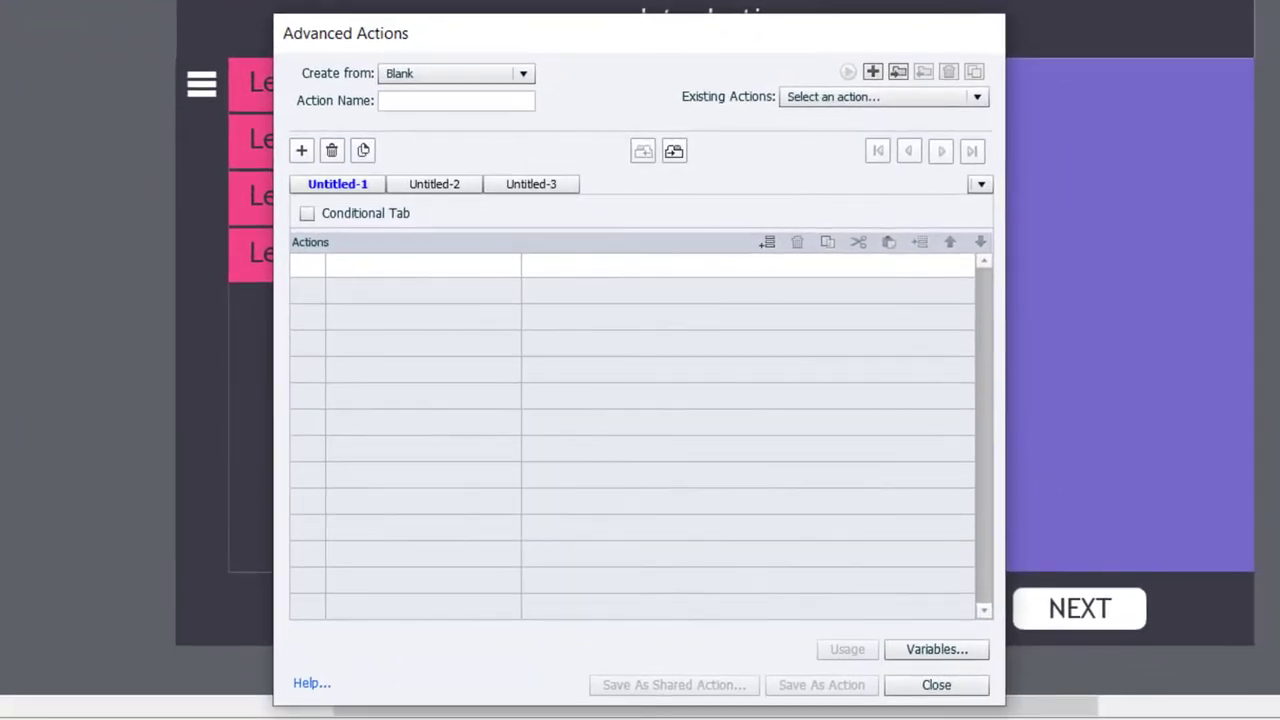
click(307, 213)
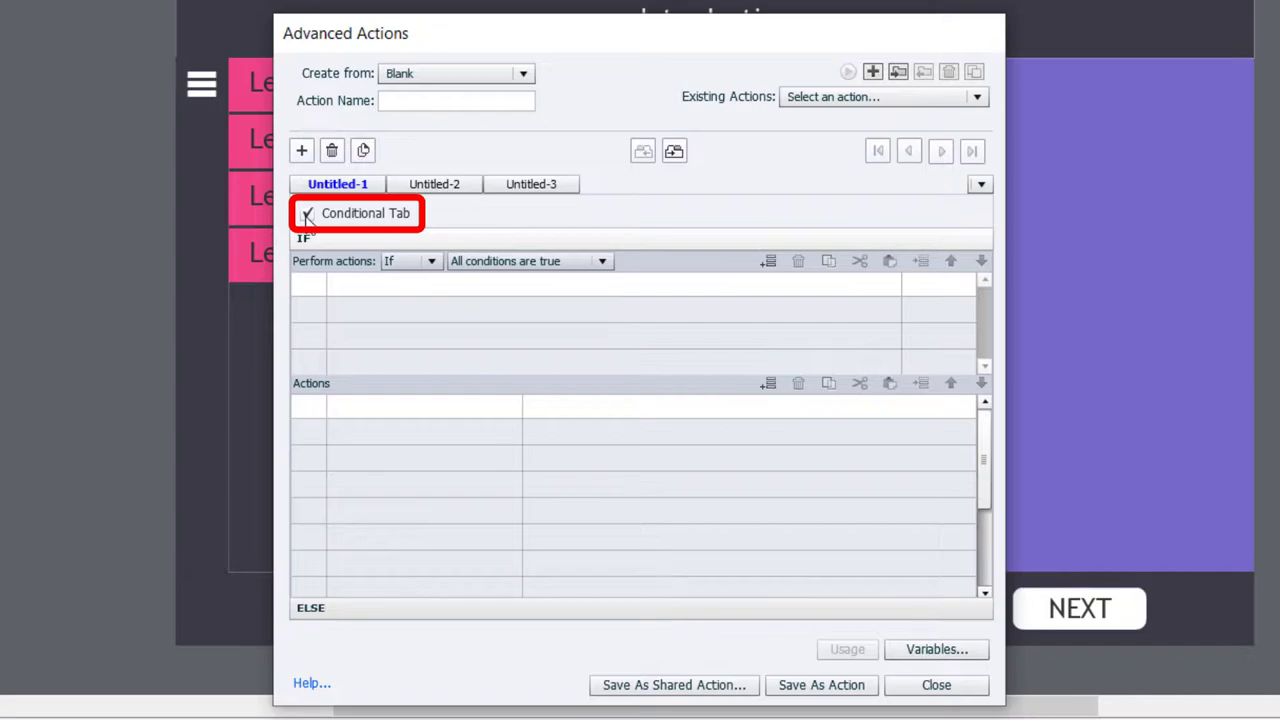
click(392, 103)
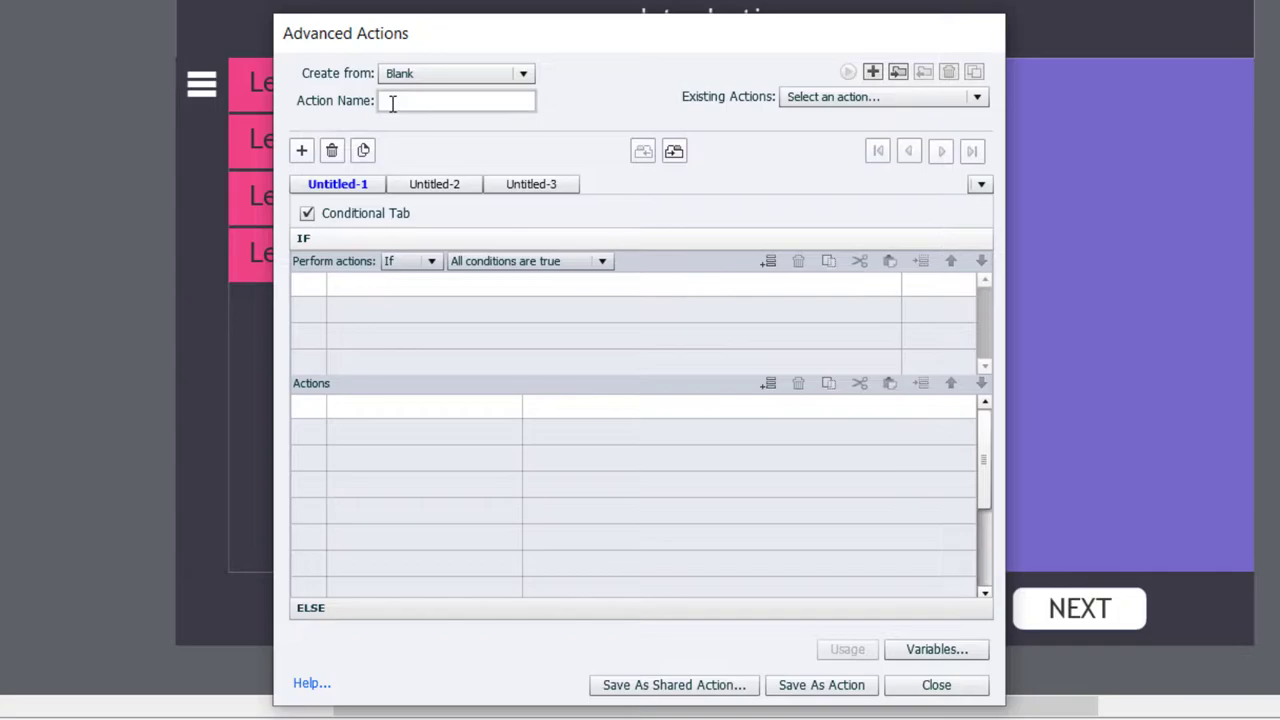
text(Toggle_TOC)
- Define the IF condition of Toggle_TOC as _TOC_Open is equal to the literal 0
click(380, 290)
click(385, 285)
click(378, 309)
click(378, 330)
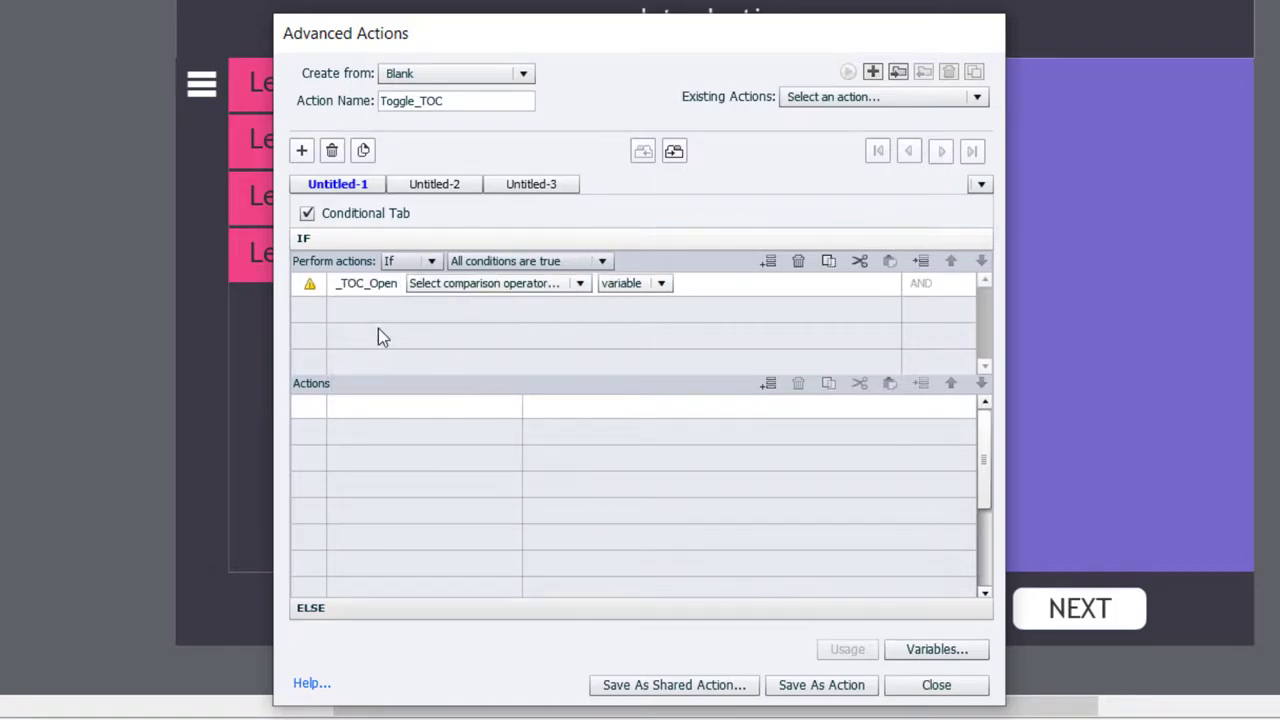
click(477, 285)
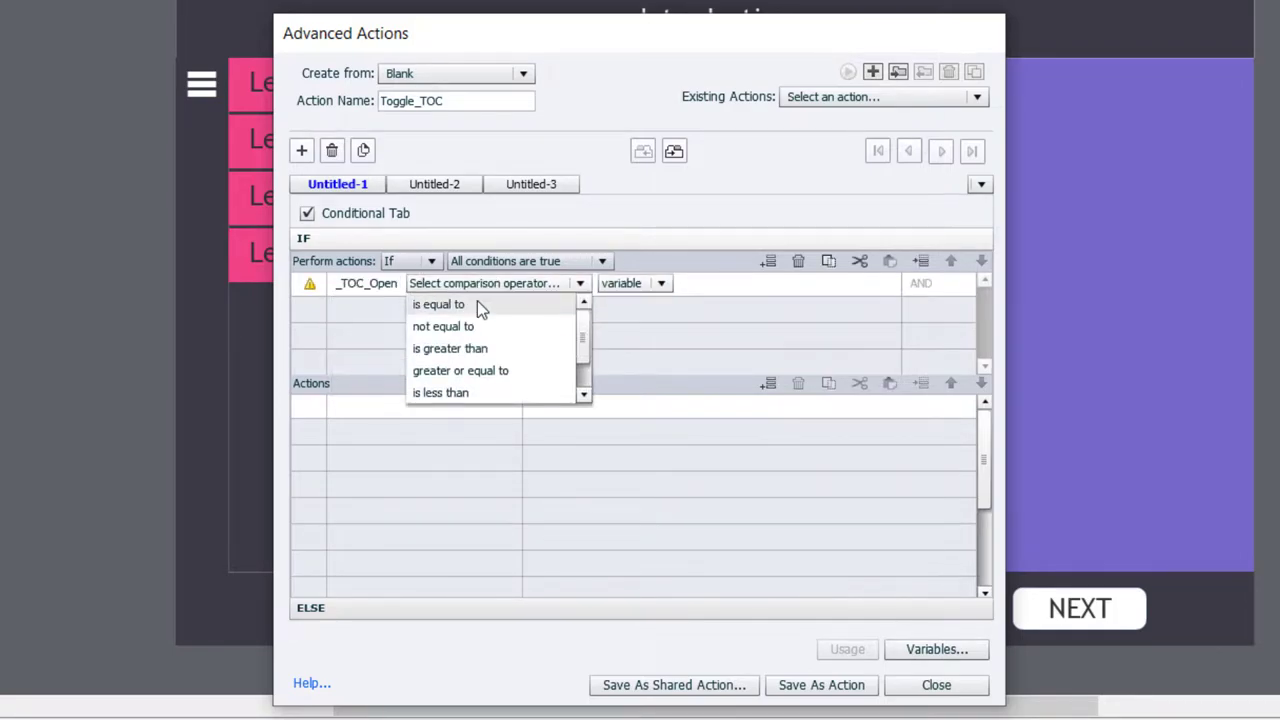
click(477, 303)
click(517, 287)
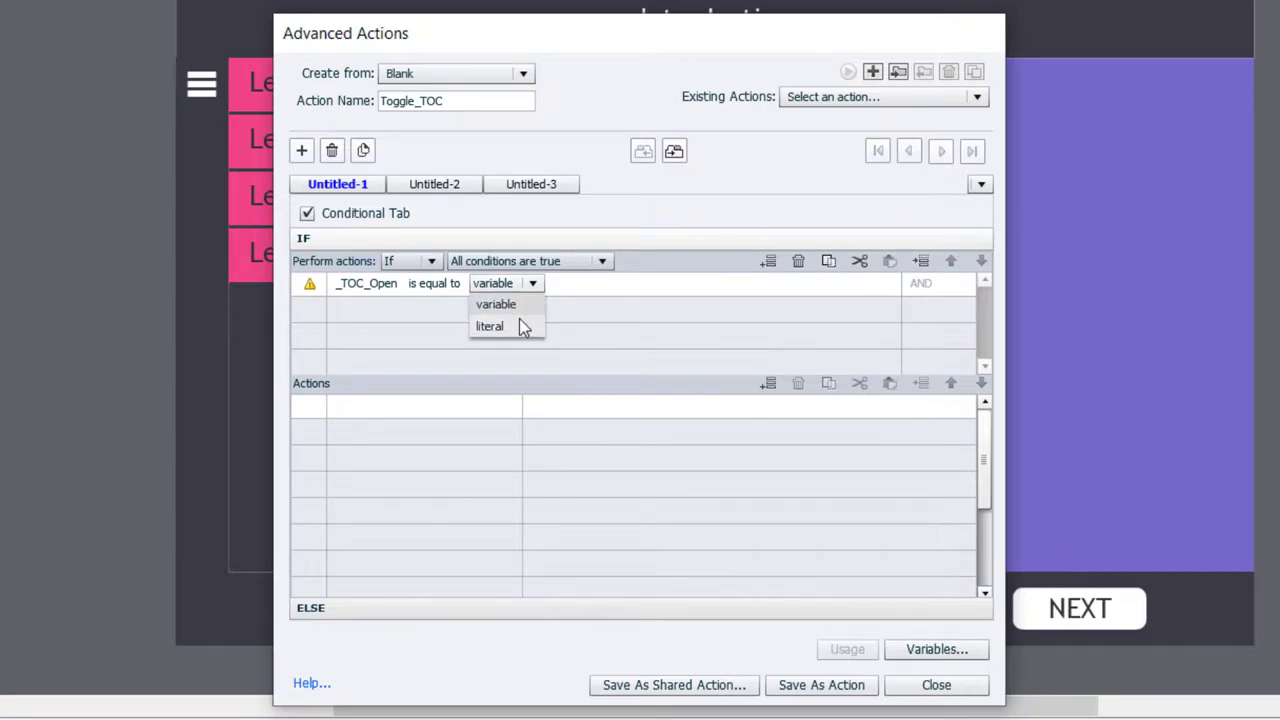
click(519, 320)
text(0)
key(Return)
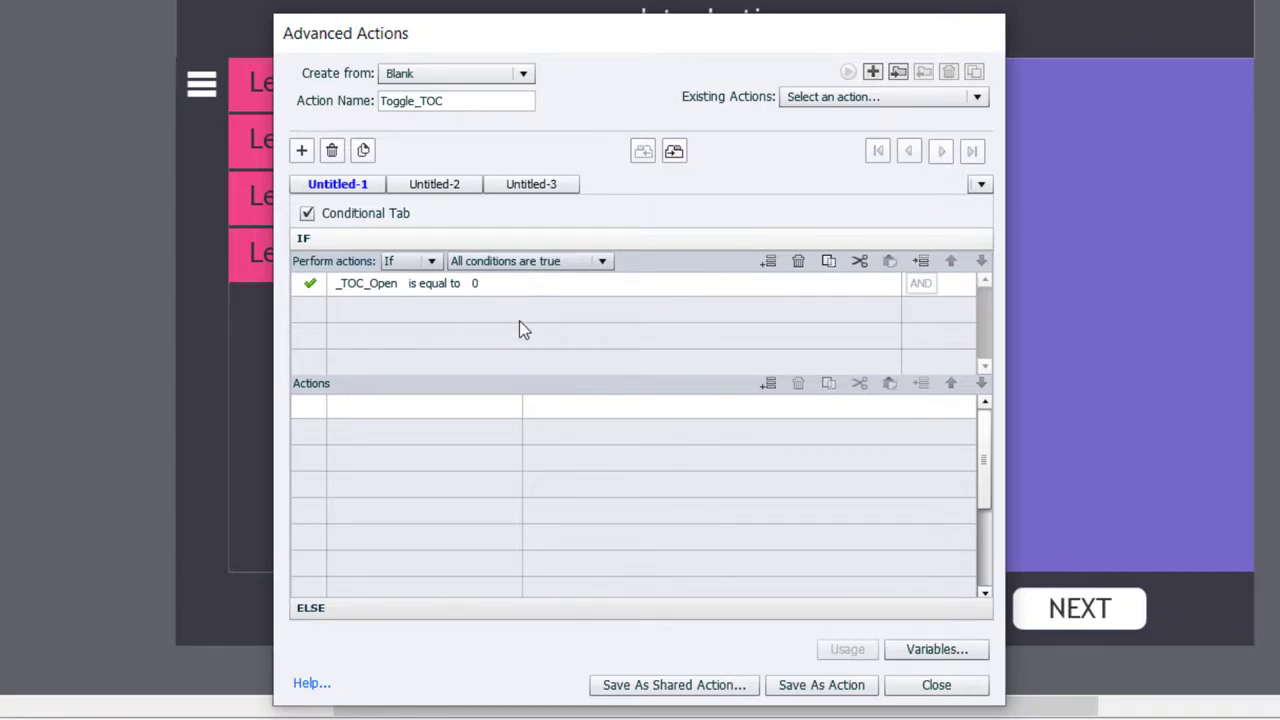
- Add an Assign action to the IF branch that sets _TOC_Open to the literal 1
click(365, 415)
text(a)
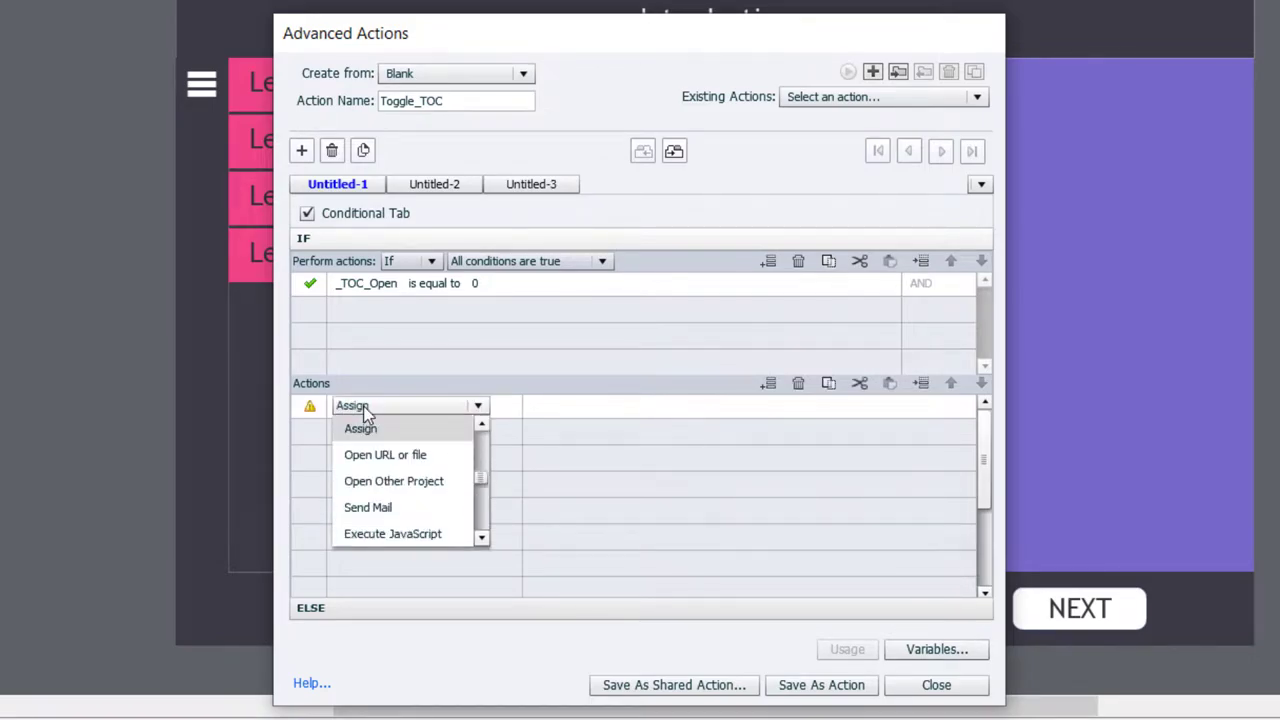
click(366, 429)
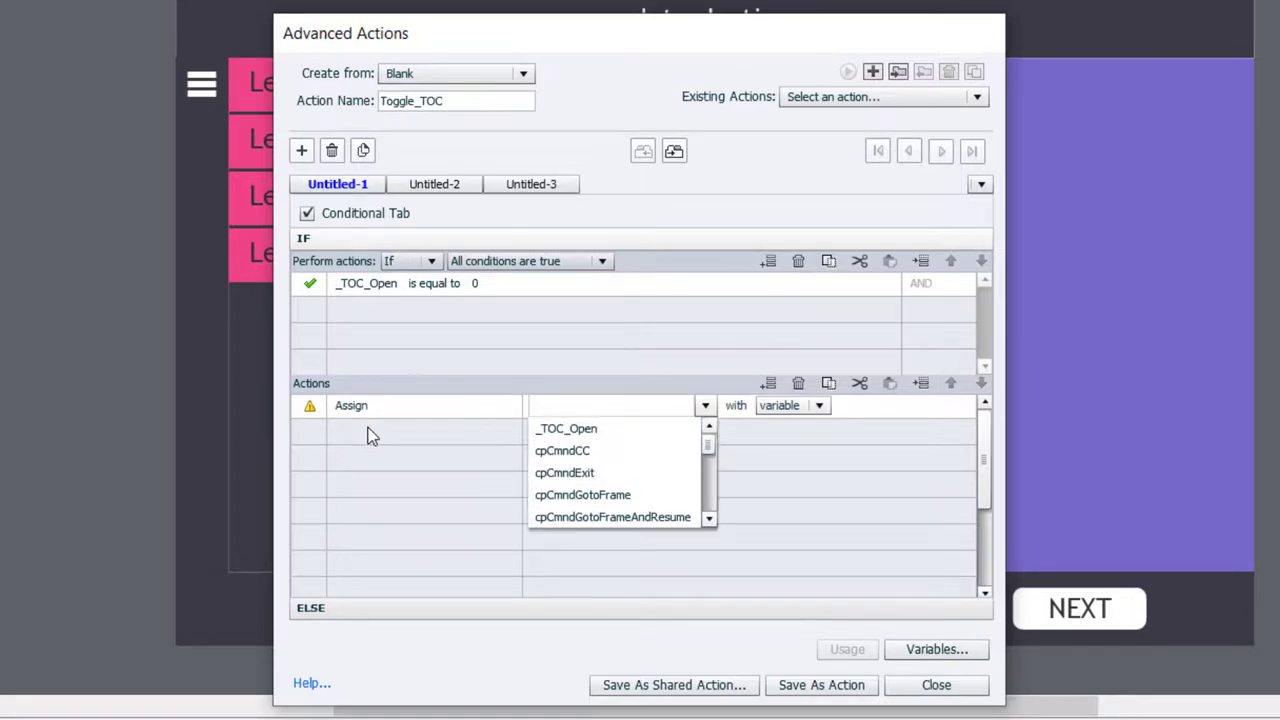
click(552, 429)
click(668, 407)
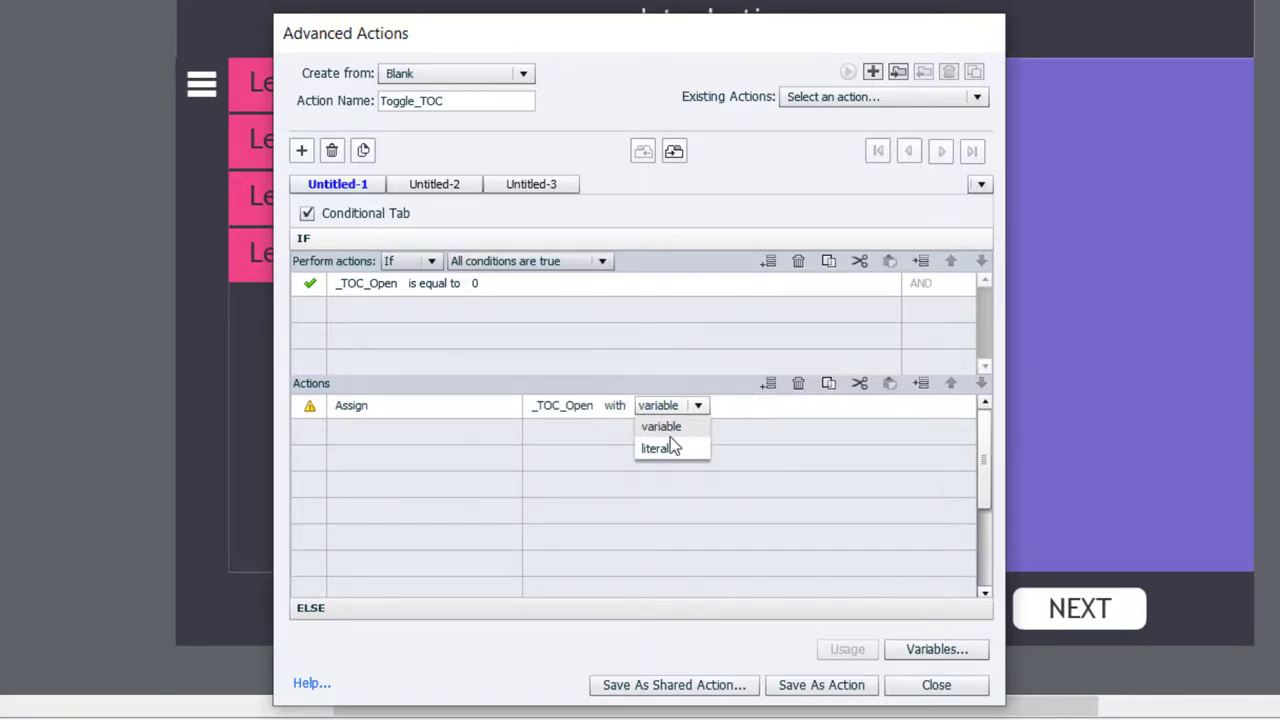
click(670, 446)
text(1)
key(Return)
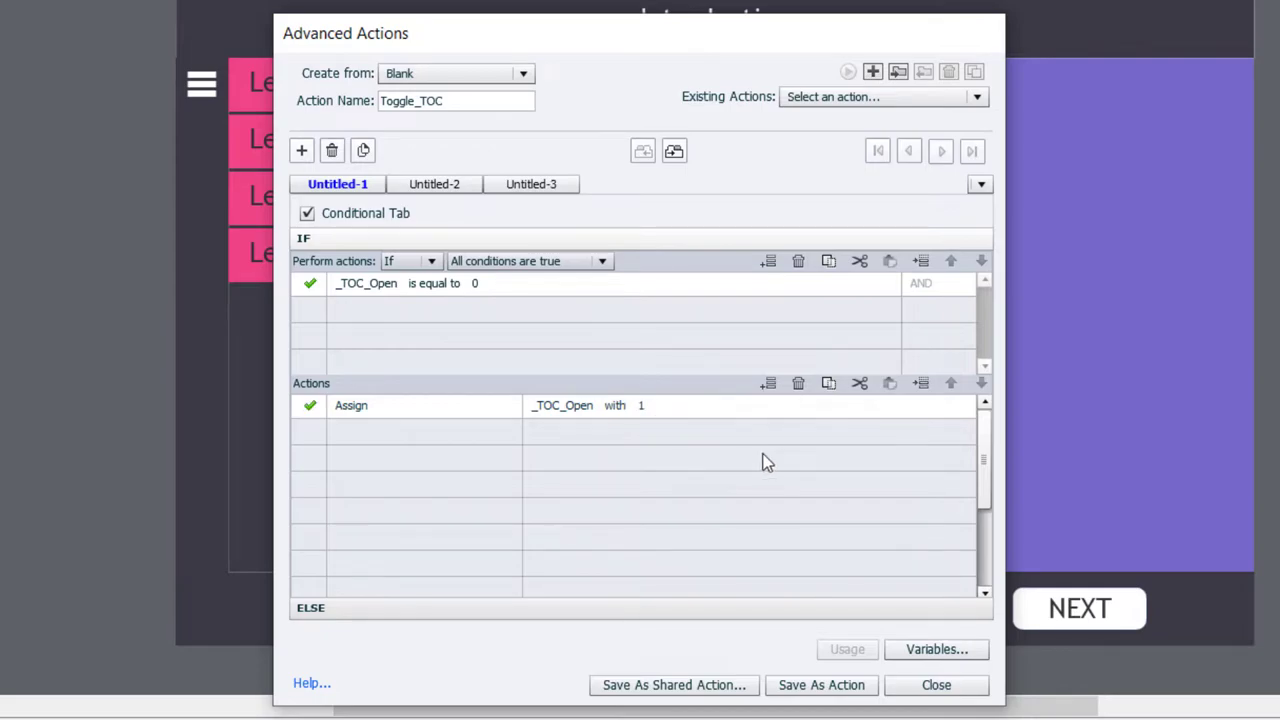
- Add a second IF action that changes the state of TOC_Button to Selected
click(346, 431)
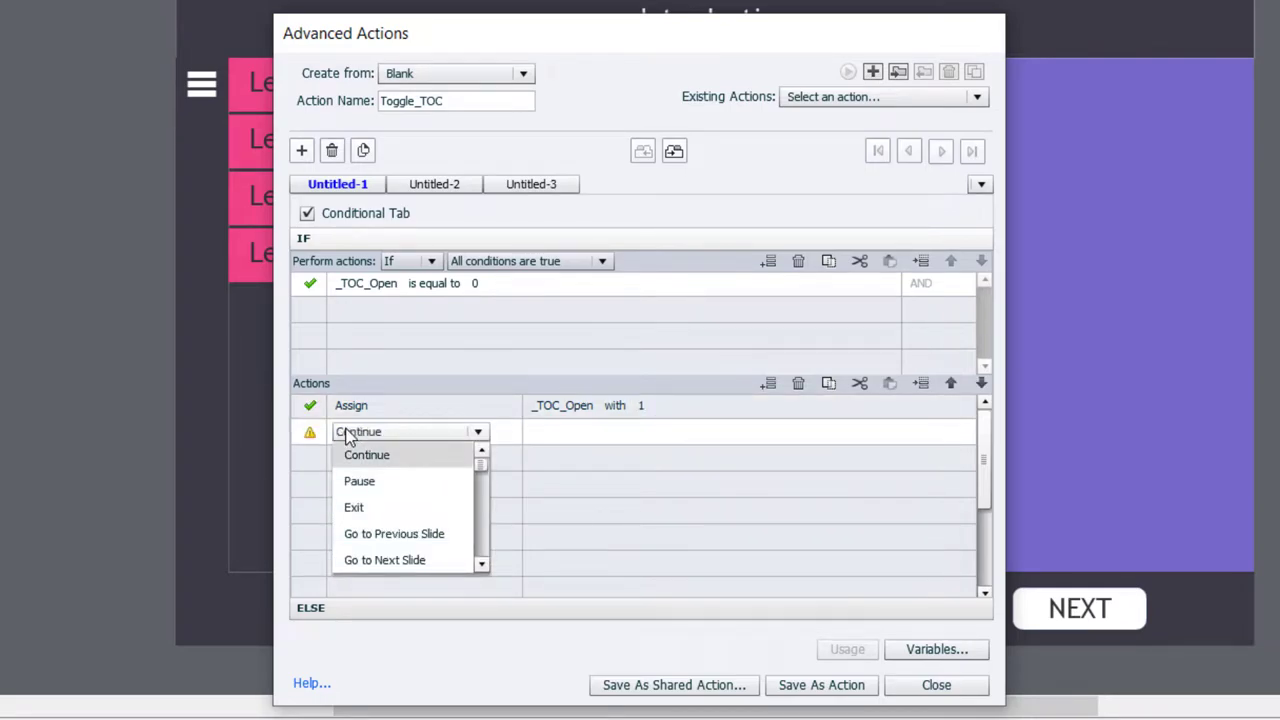
scroll(357, 451, down, 10)
click(371, 457)
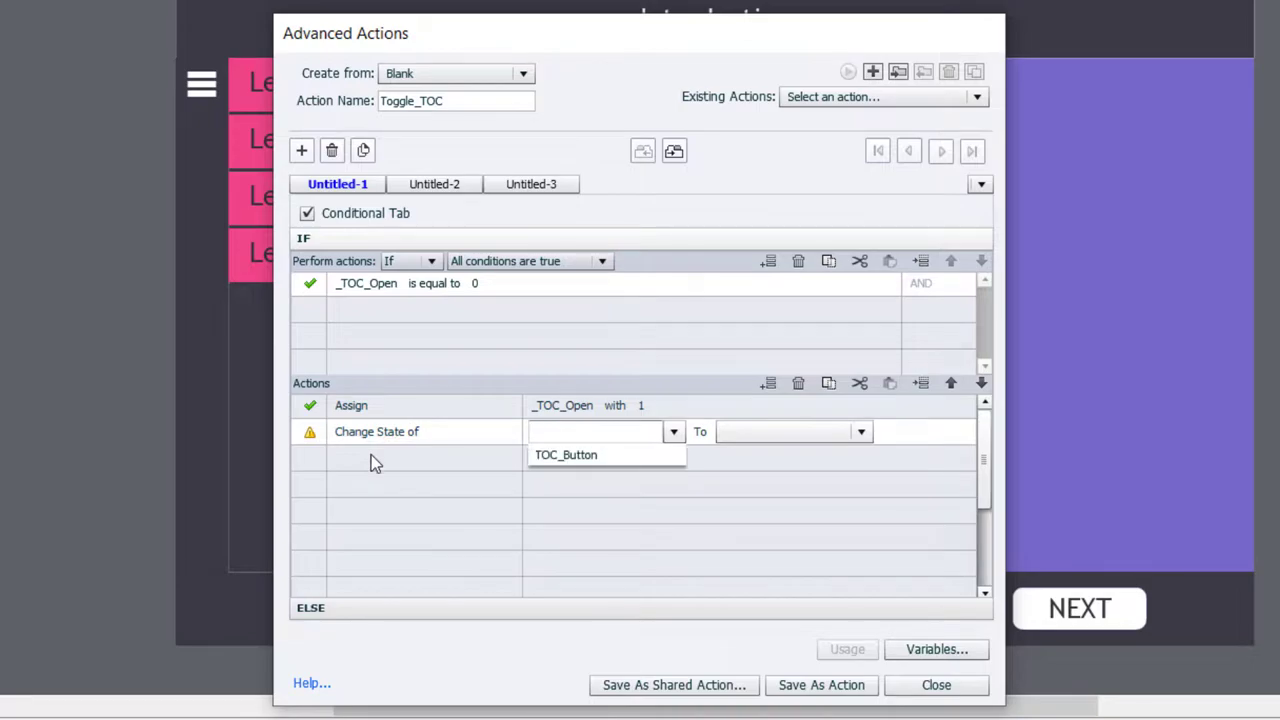
click(600, 454)
click(680, 431)
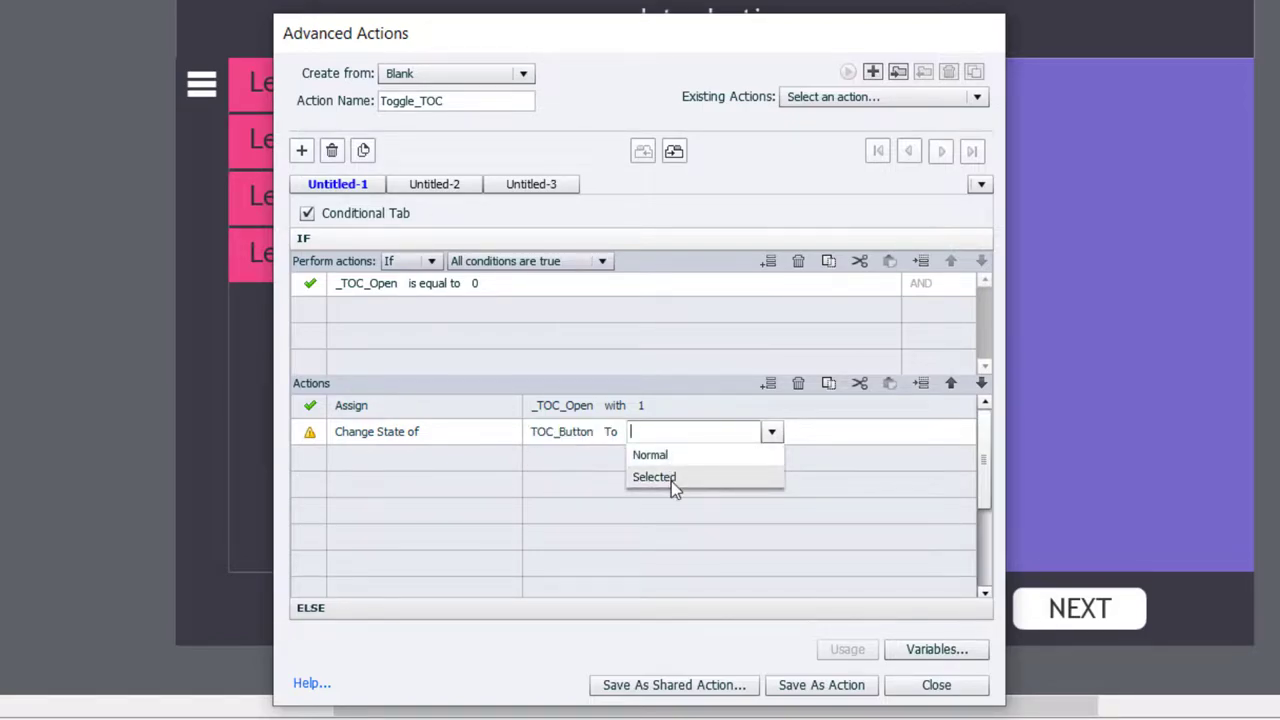
click(671, 479)
- Add a third IF action that shows the table_of_contents group
click(337, 460)
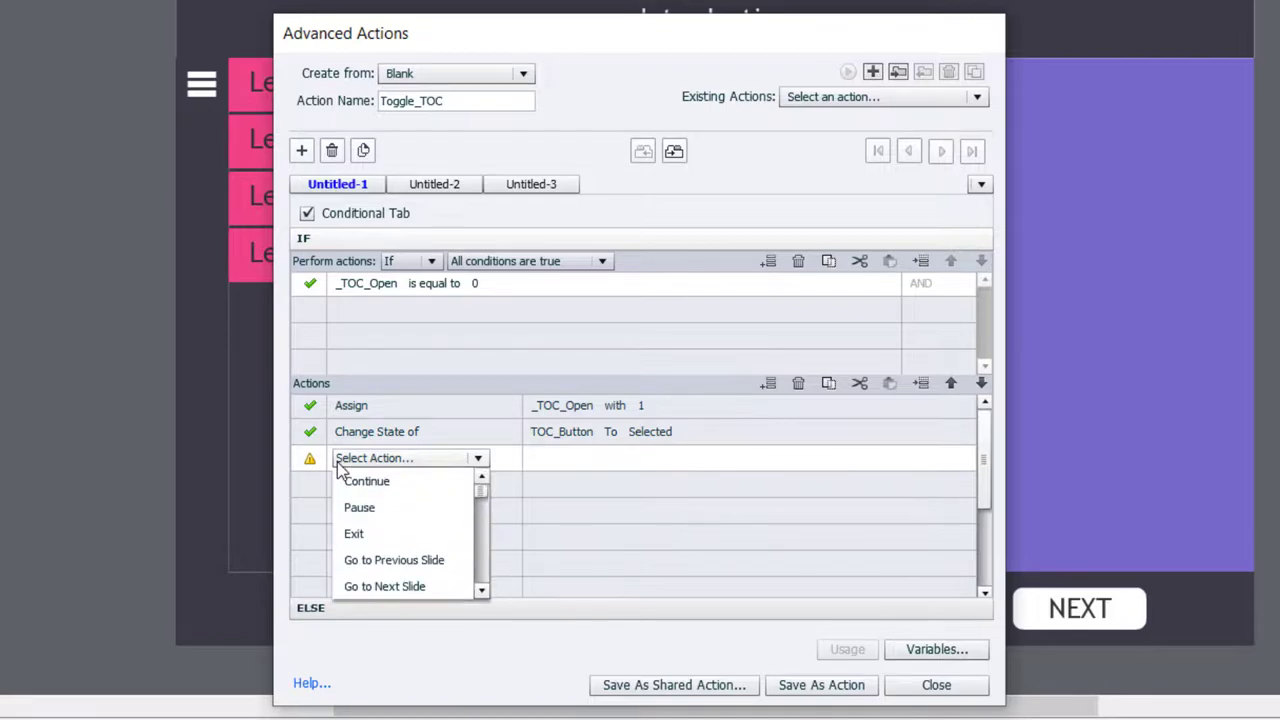
text(sh)
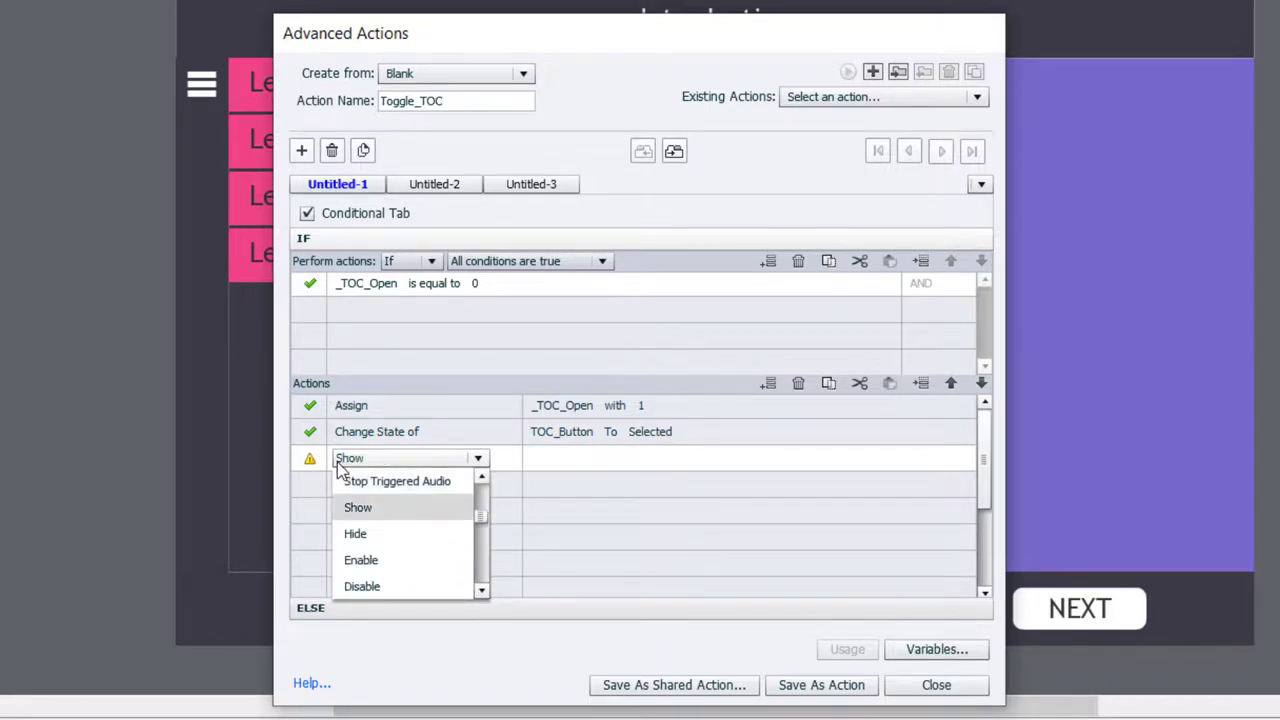
click(366, 506)
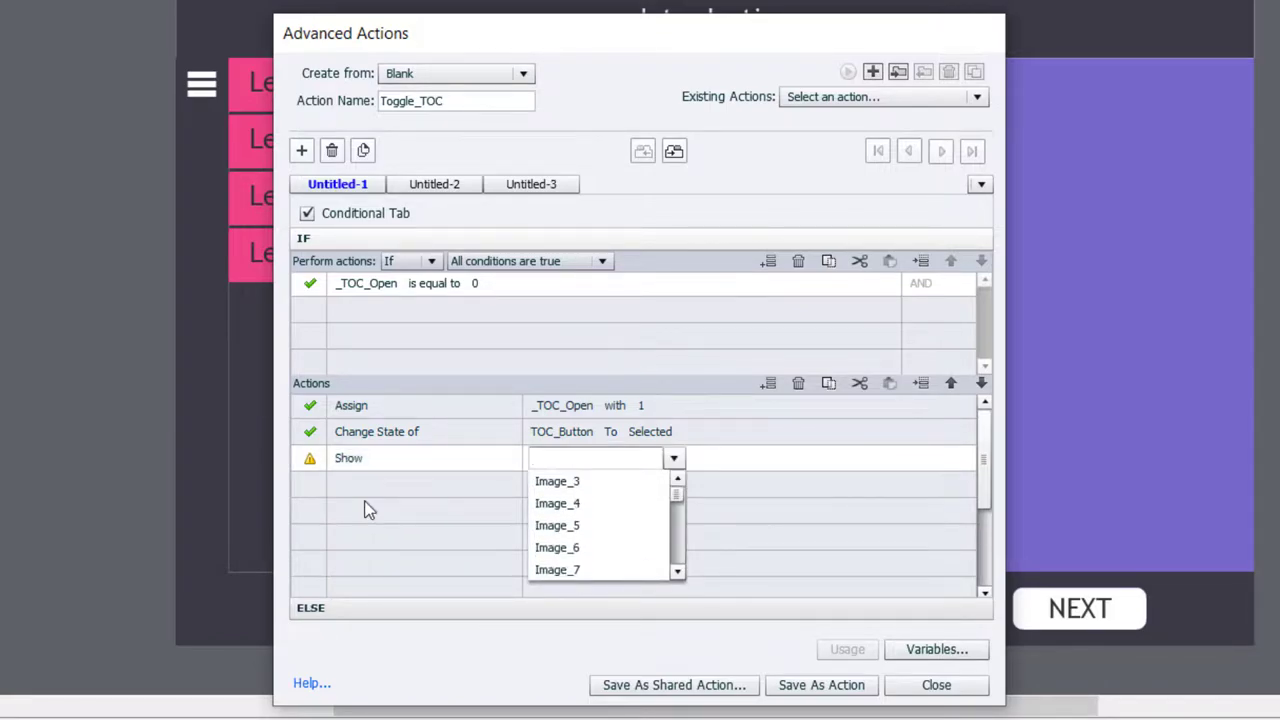
text(tabl)
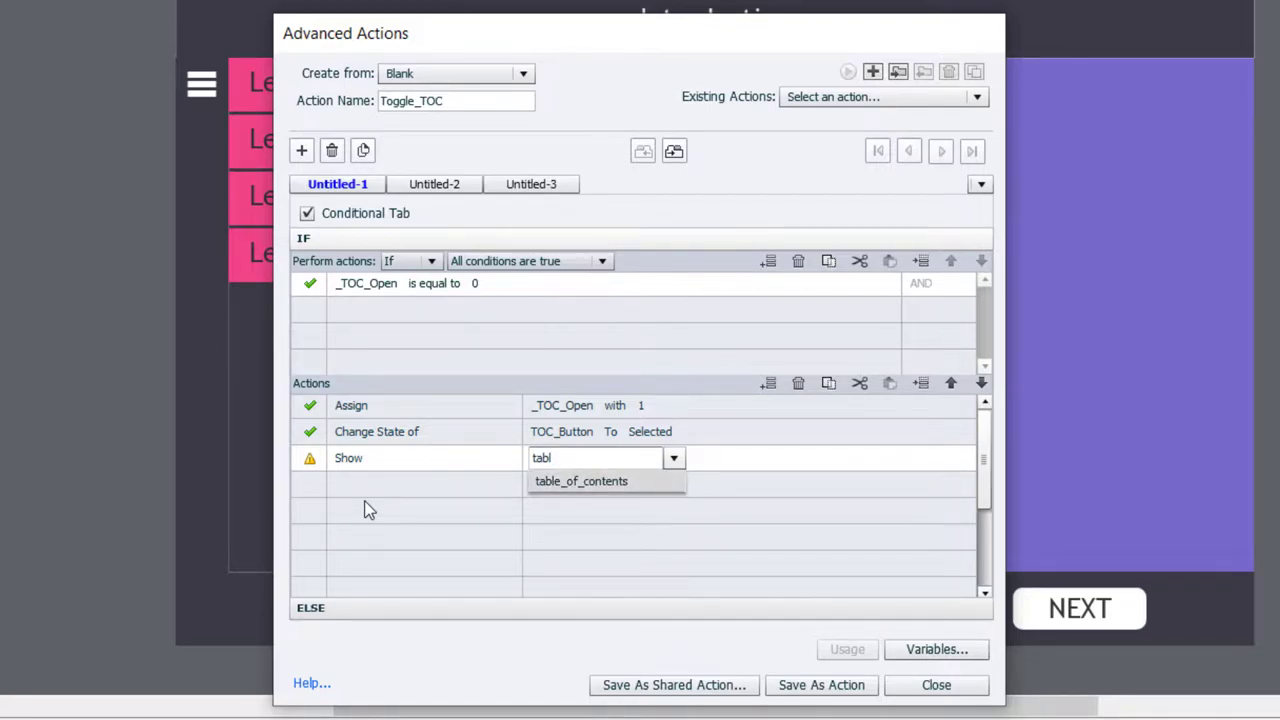
key(Return)
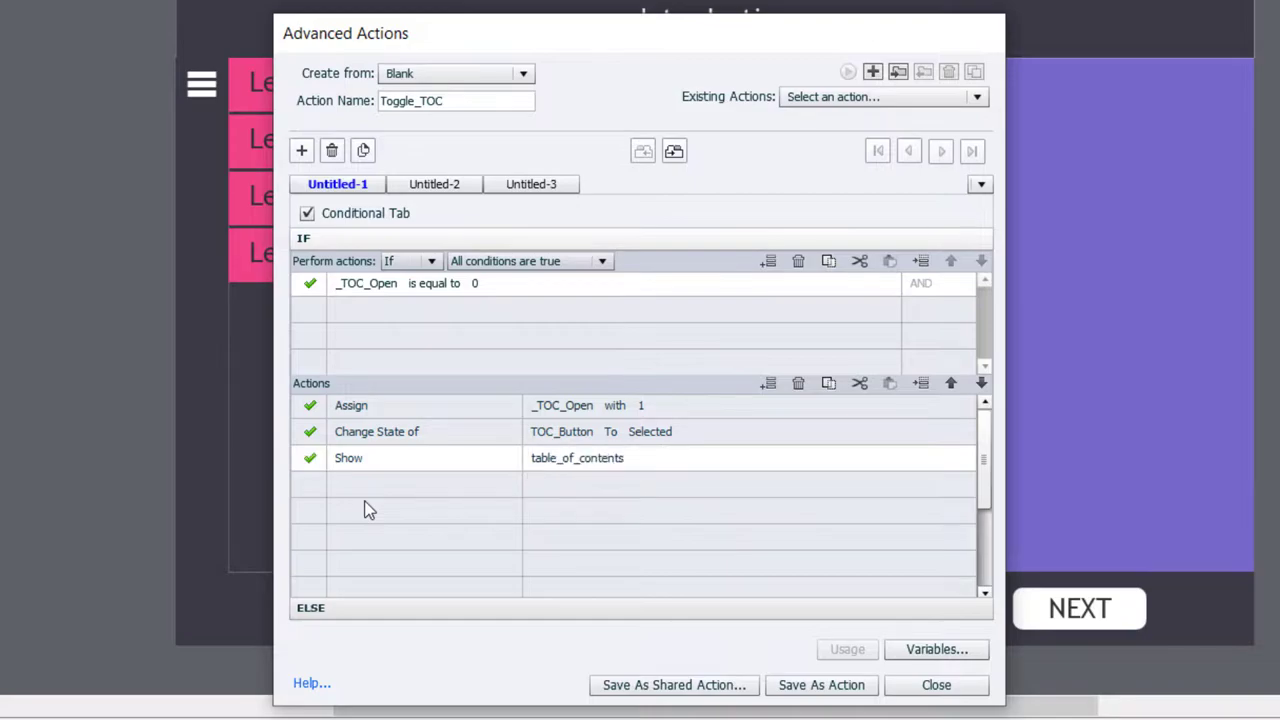
- Copy all three IF actions into the ELSE branch of Toggle_TOC
click(694, 406)
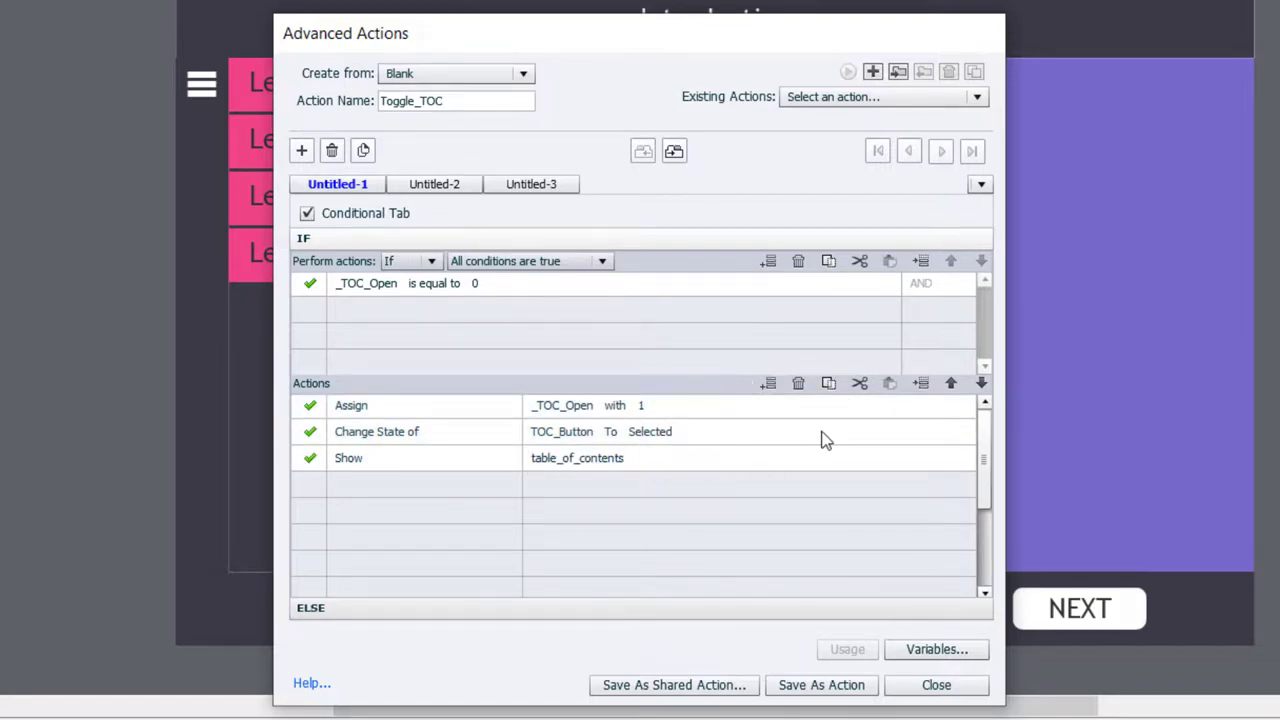
click(829, 385)
click(370, 610)
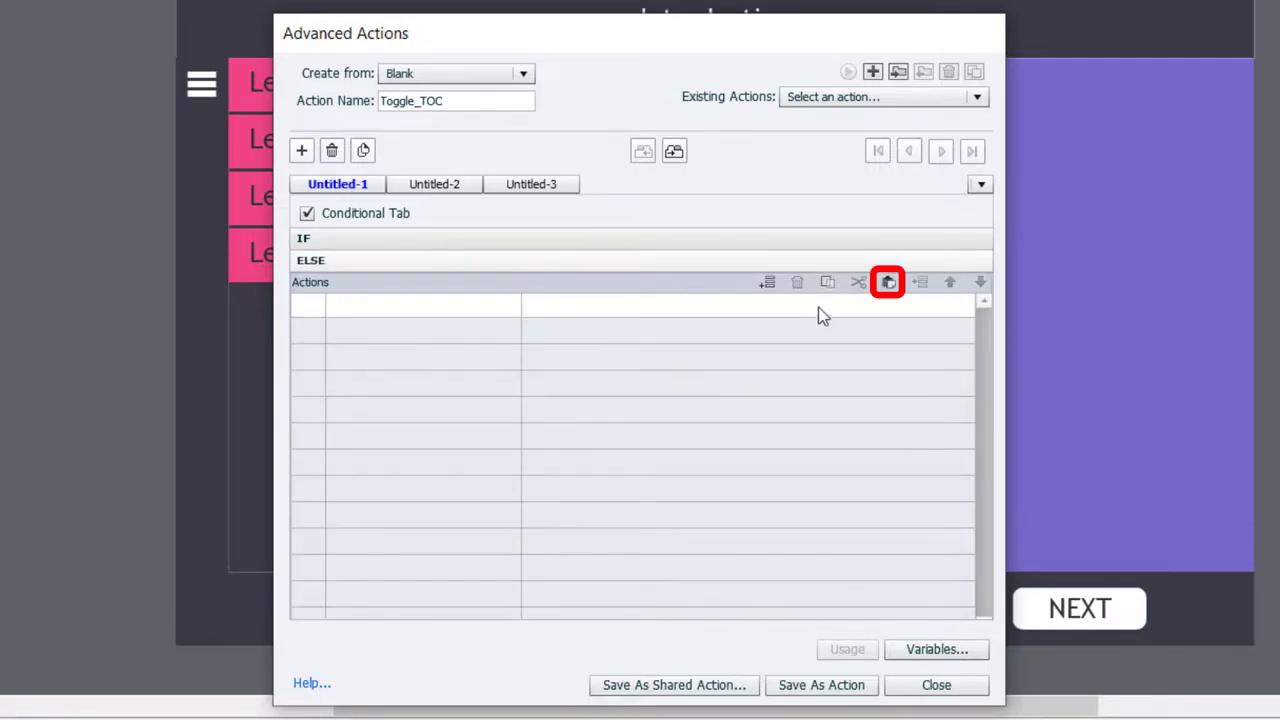
click(887, 284)
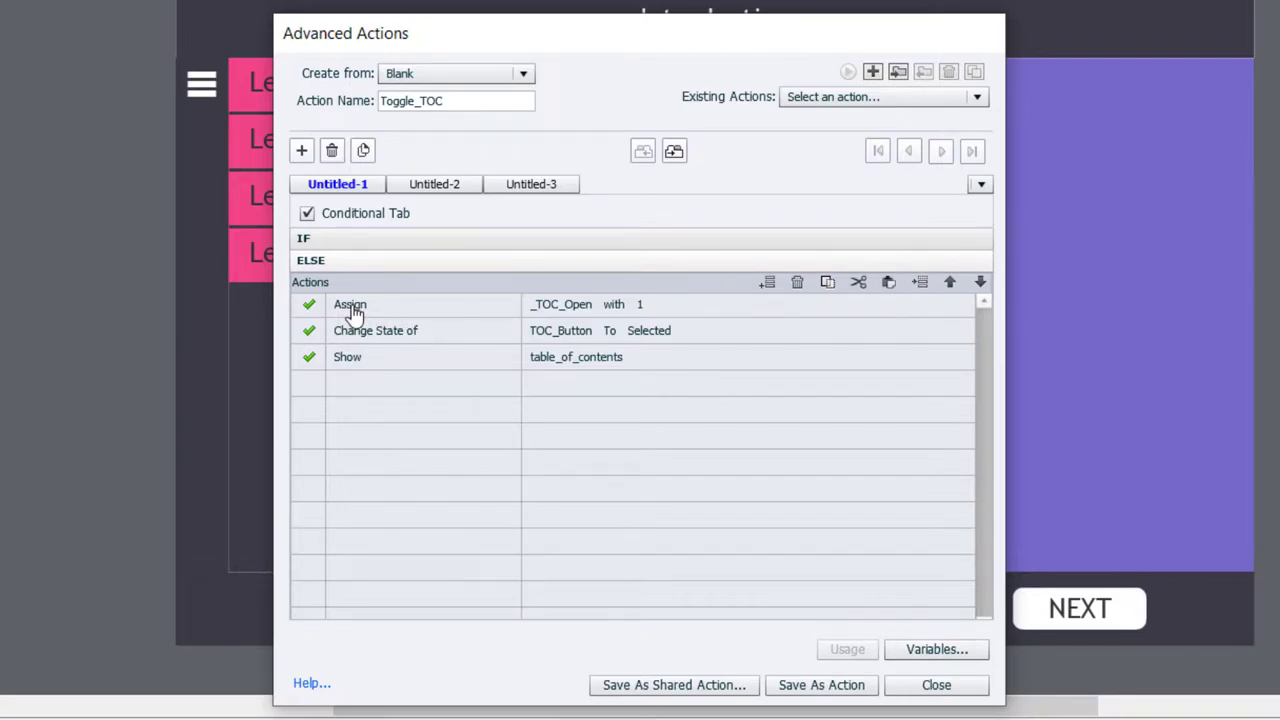
- Change the ELSE branch's Assign action so that _TOC_Open is set to the literal 0
click(642, 308)
click(651, 314)
click(660, 346)
text(0)
key(Return)
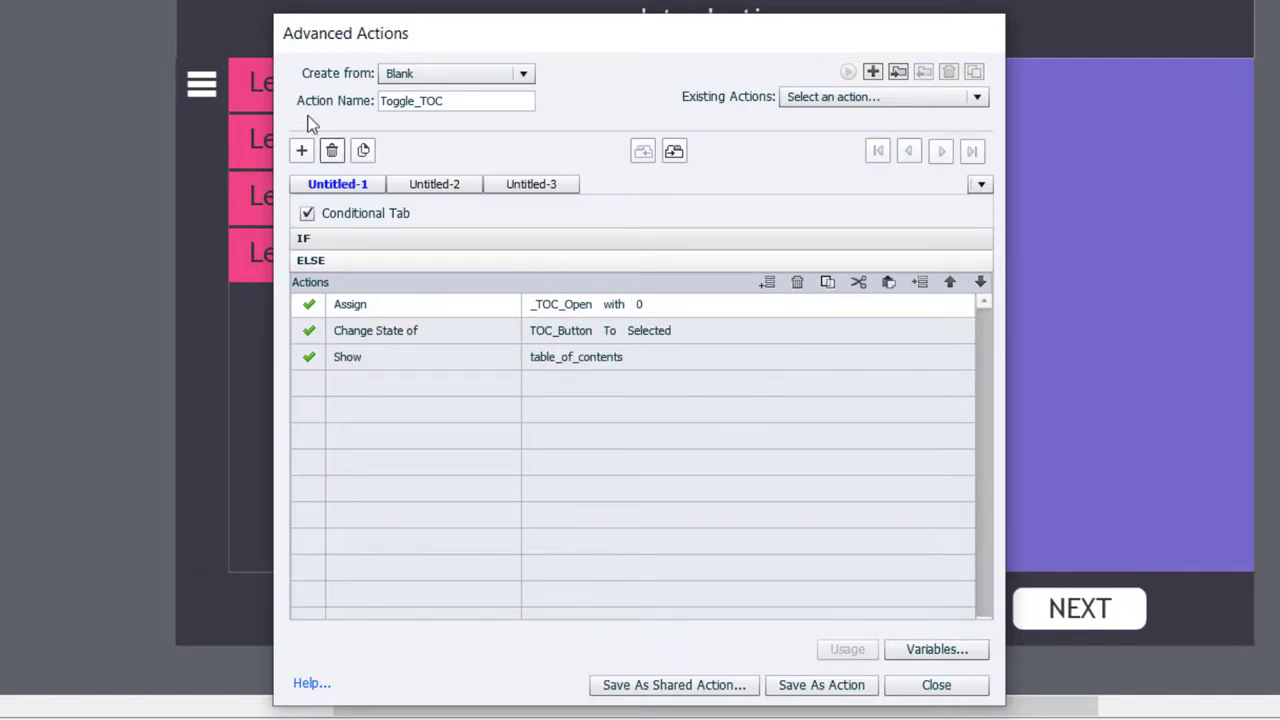
- Change the ELSE branch's Change State action so that TOC_Button returns to the Normal state
click(666, 331)
click(670, 333)
click(677, 355)
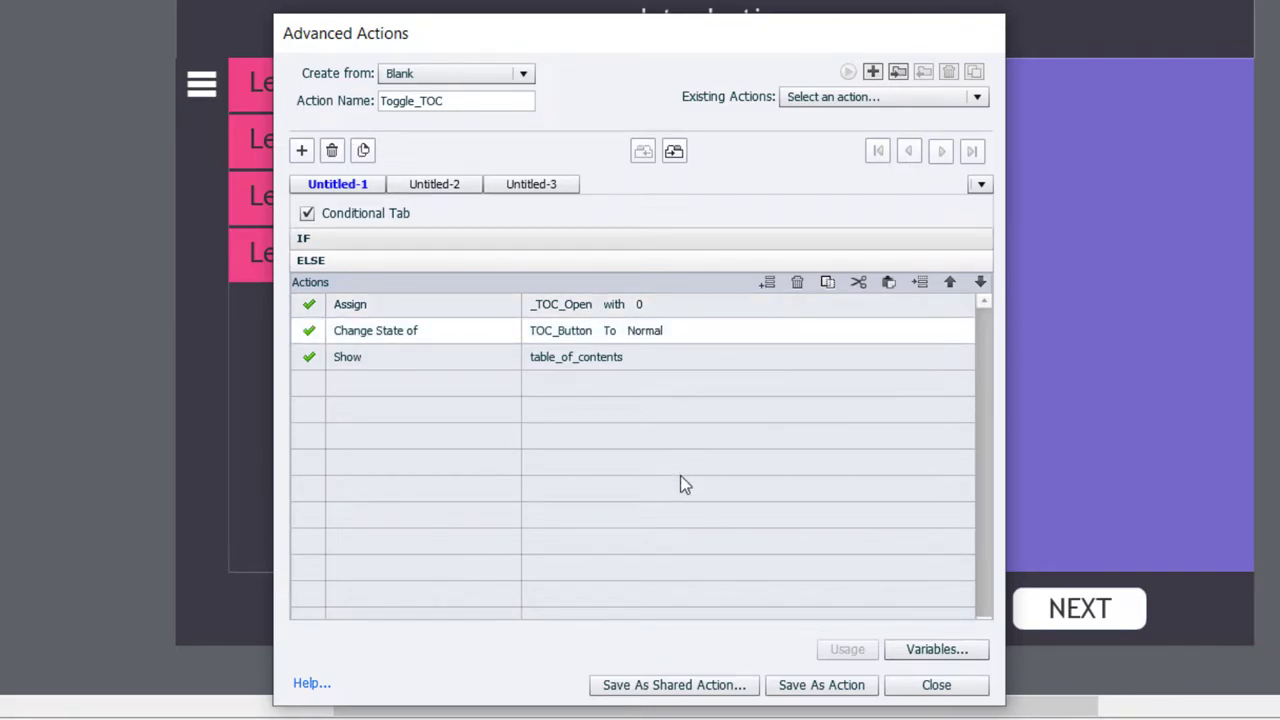
- Replace the ELSE branch's Show action with a Hide action for the table_of_contents group
click(359, 368)
click(368, 362)
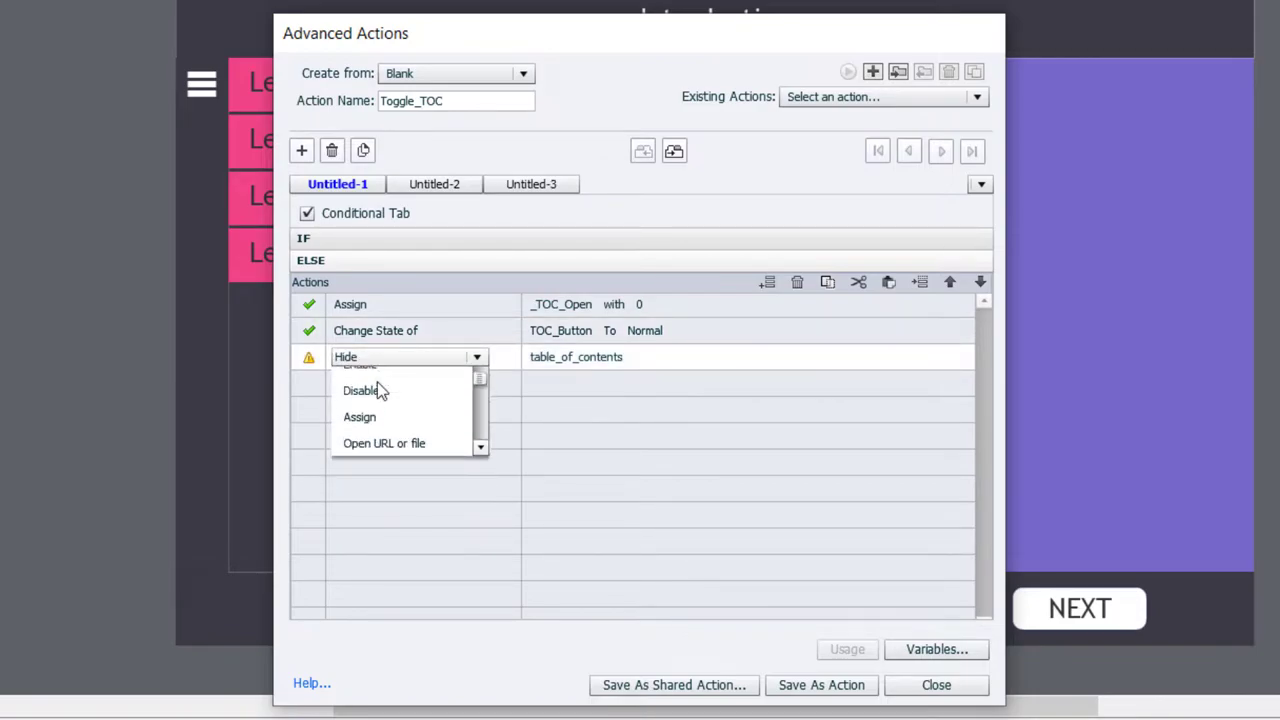
click(377, 381)
text(tabl)
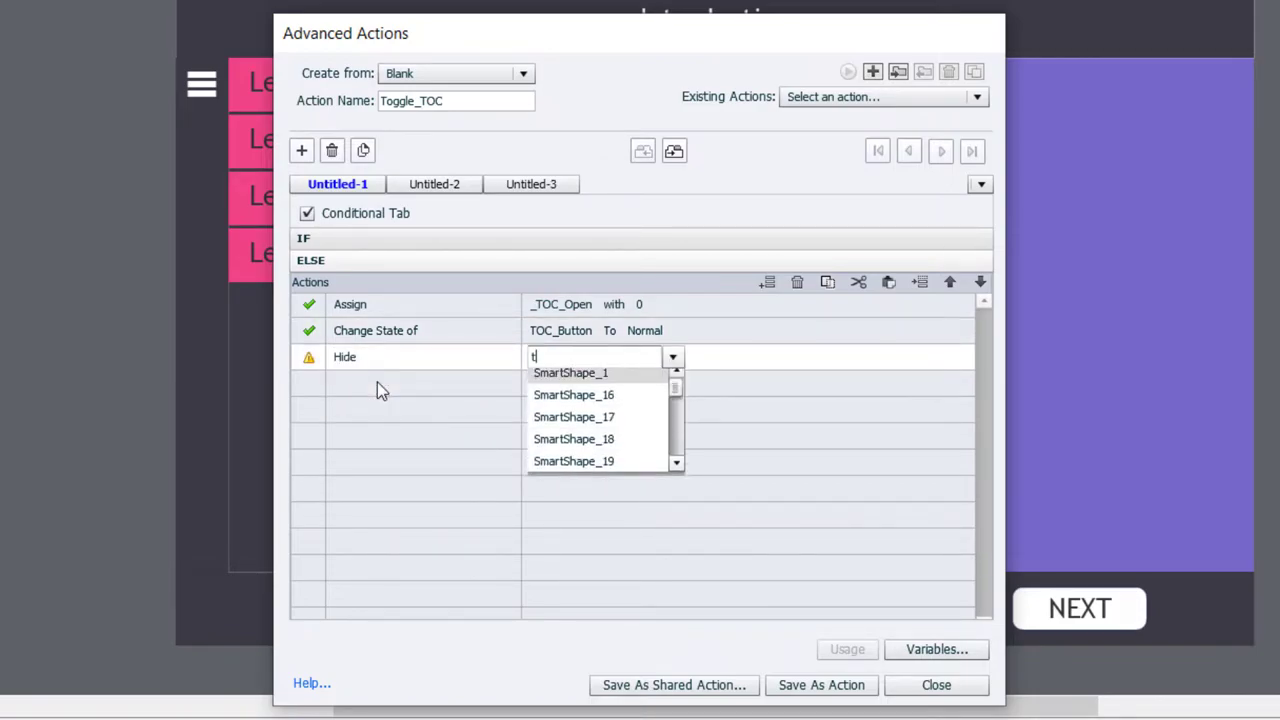
click(585, 380)
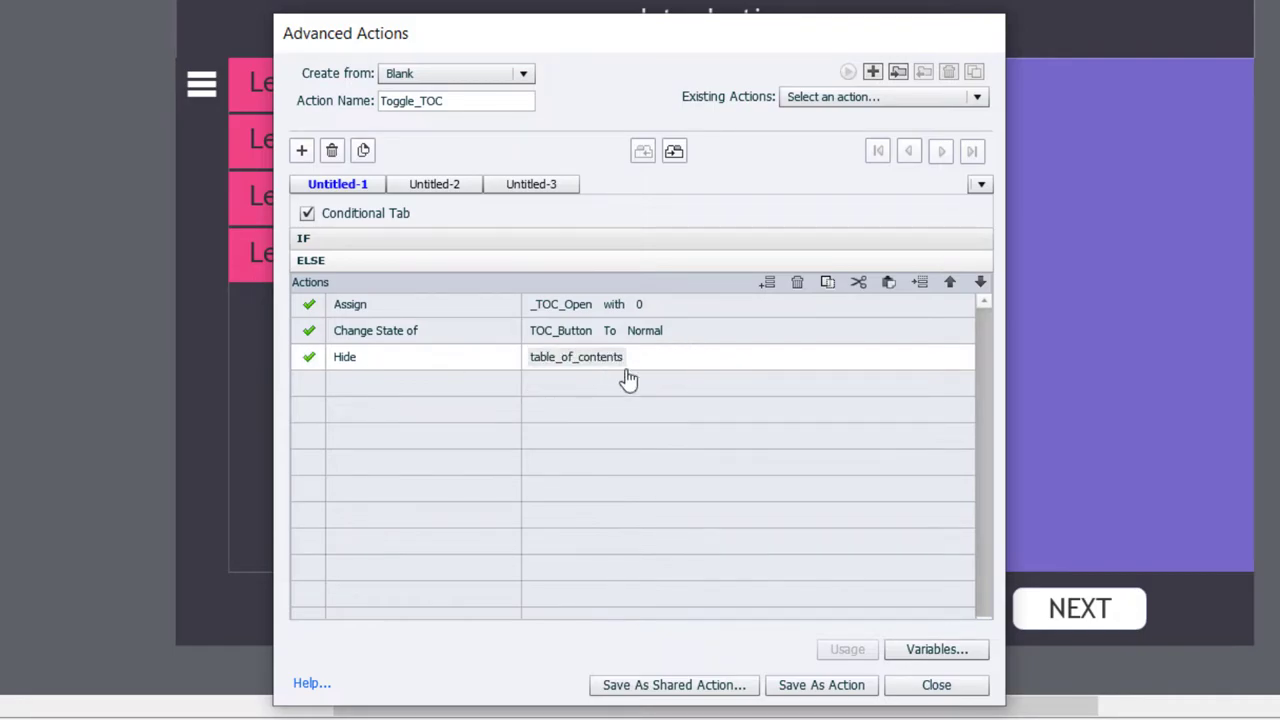
- Save Toggle_TOC as an advanced action and close the Advanced Actions editor
click(808, 690)
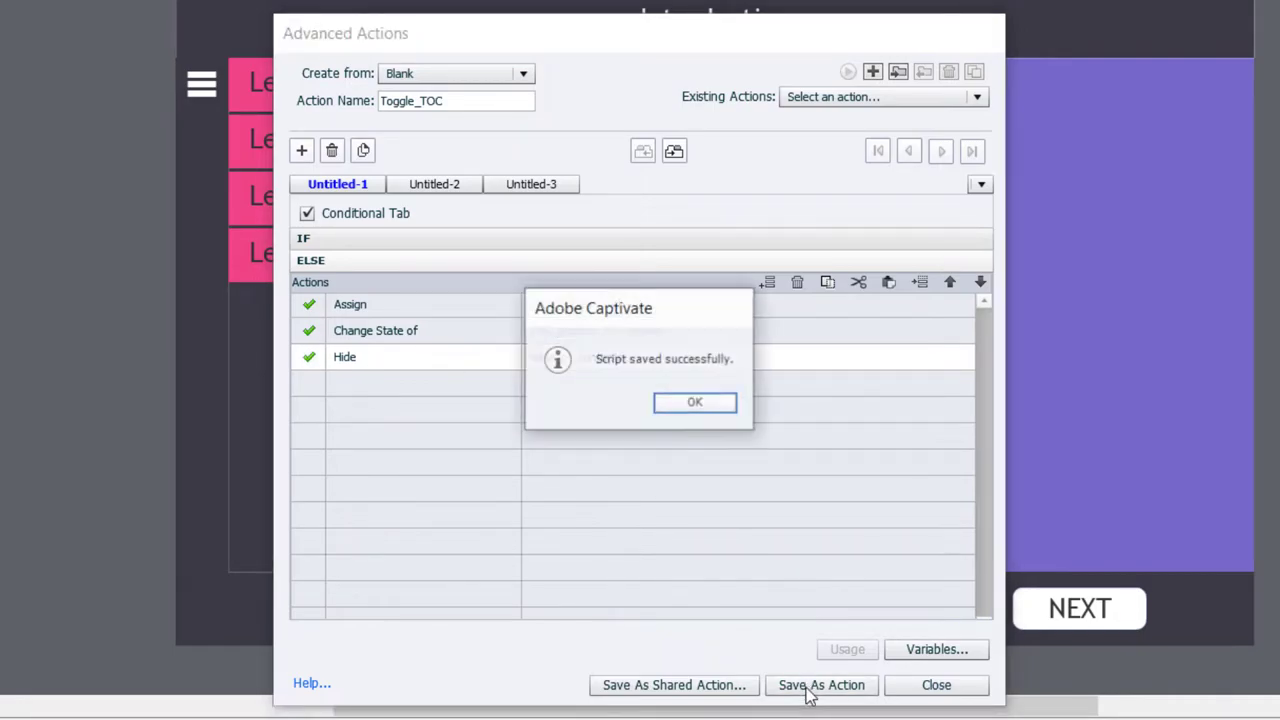
click(700, 409)
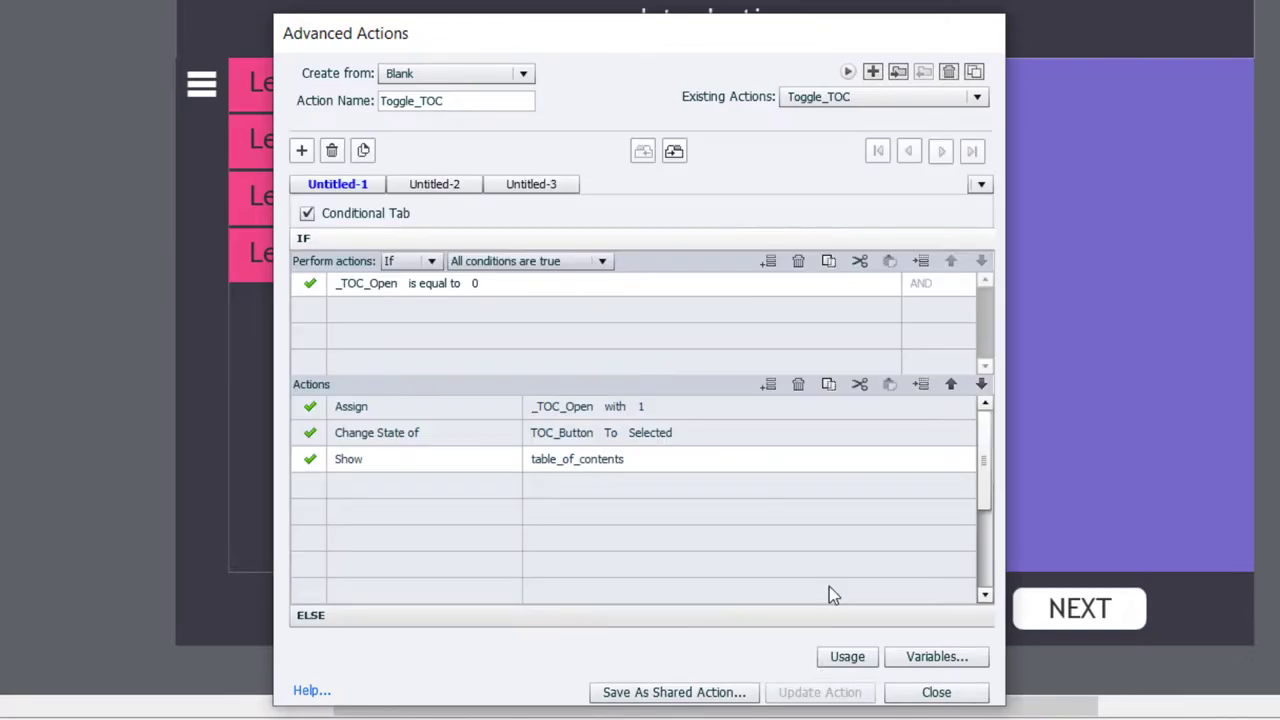
click(940, 692)
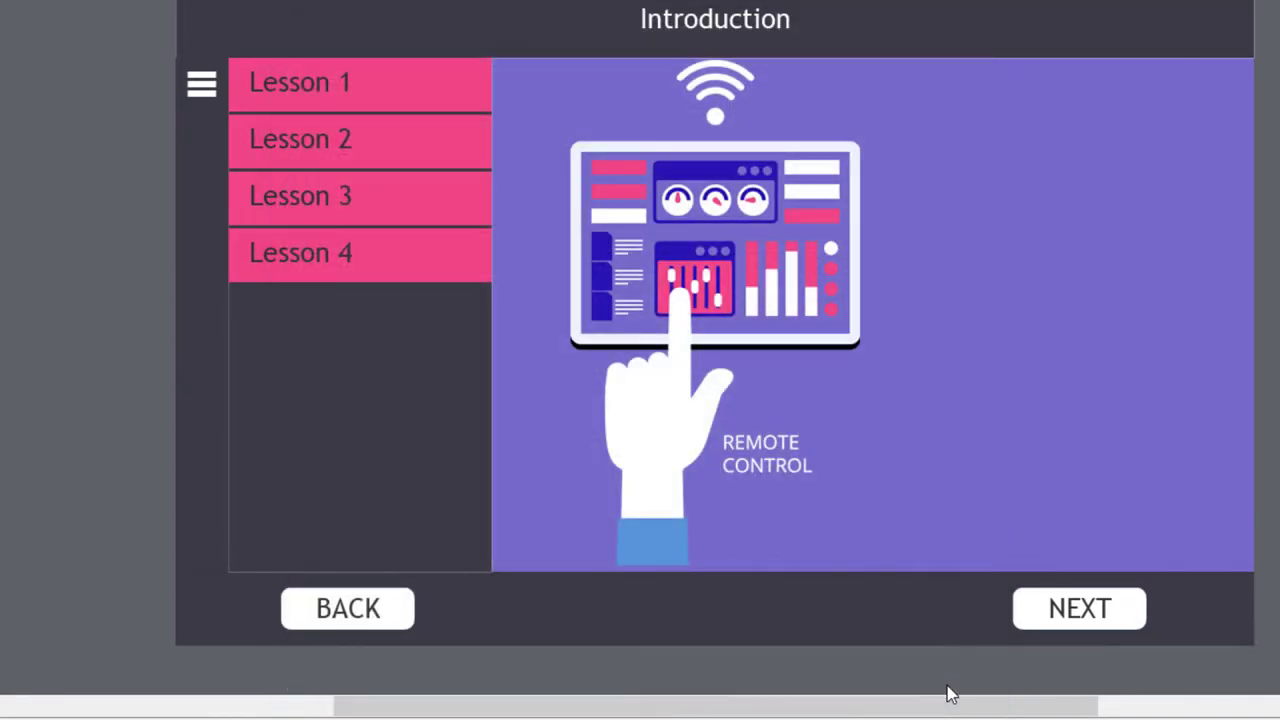
- Set the menu button's On Success action to Execute Advanced Actions with the Toggle_TOC script, and hide the object properties
click(201, 86)
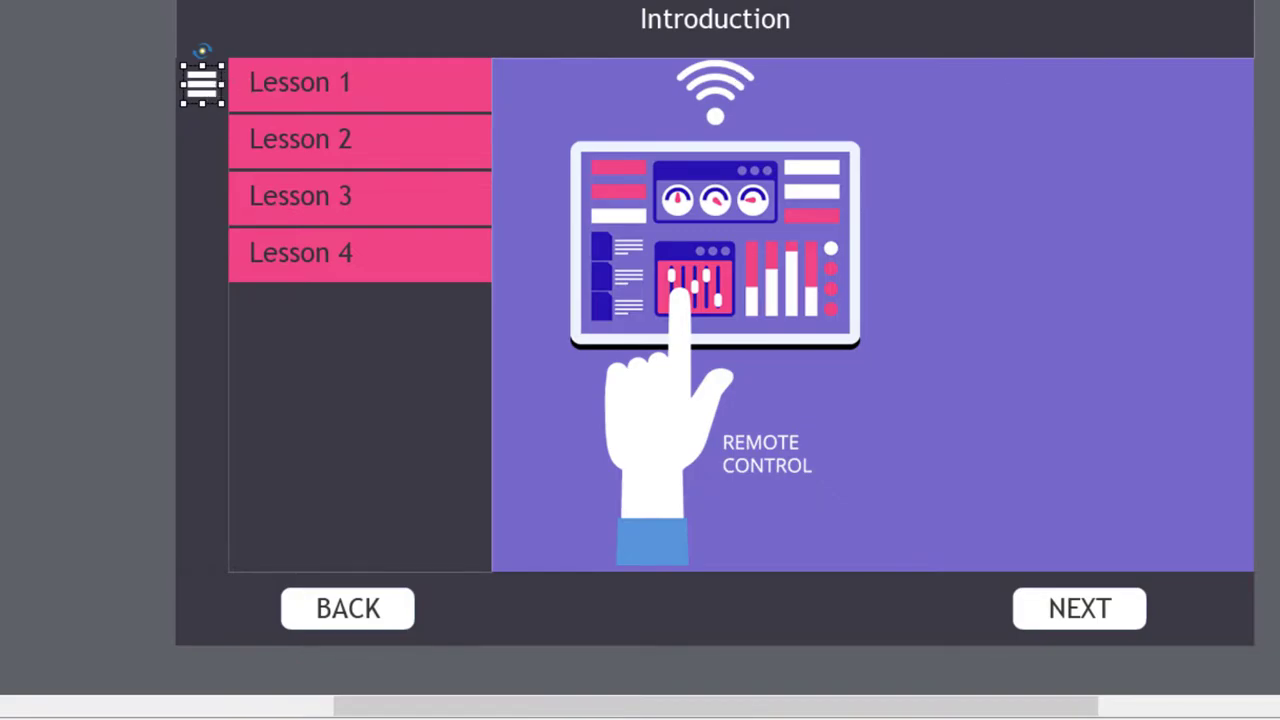
scroll(640, 350, right, 3)
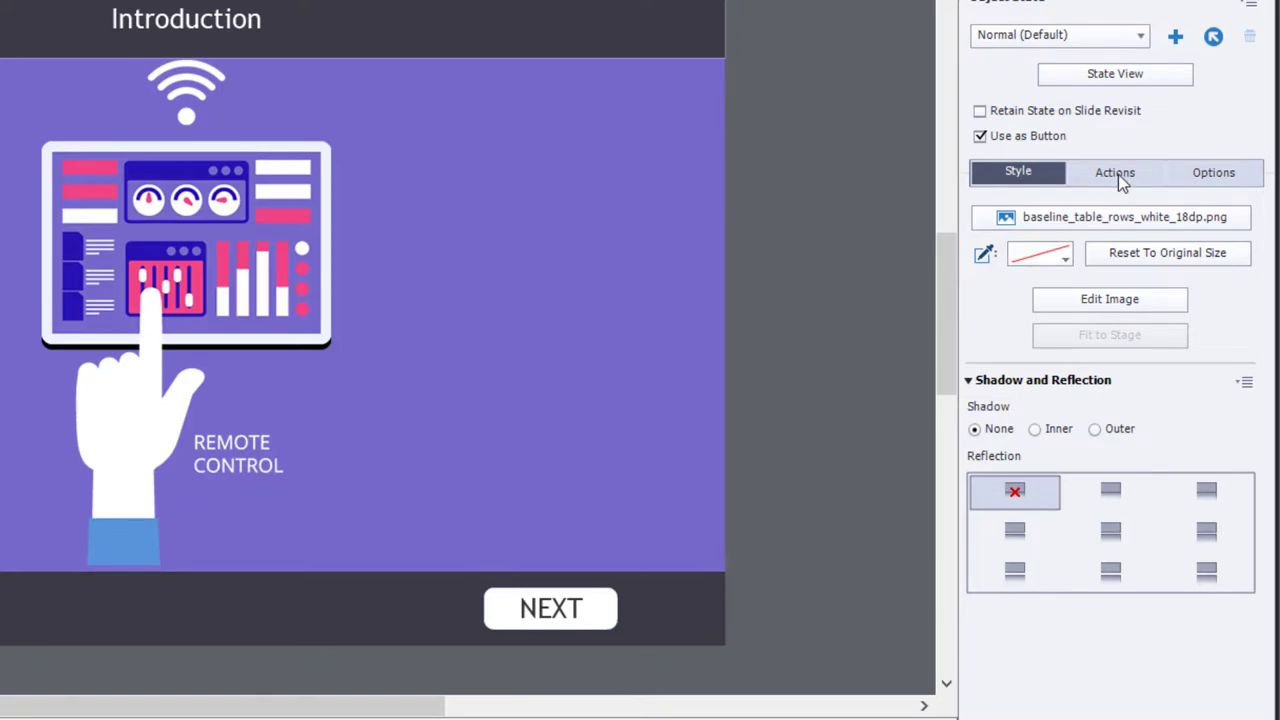
click(1116, 173)
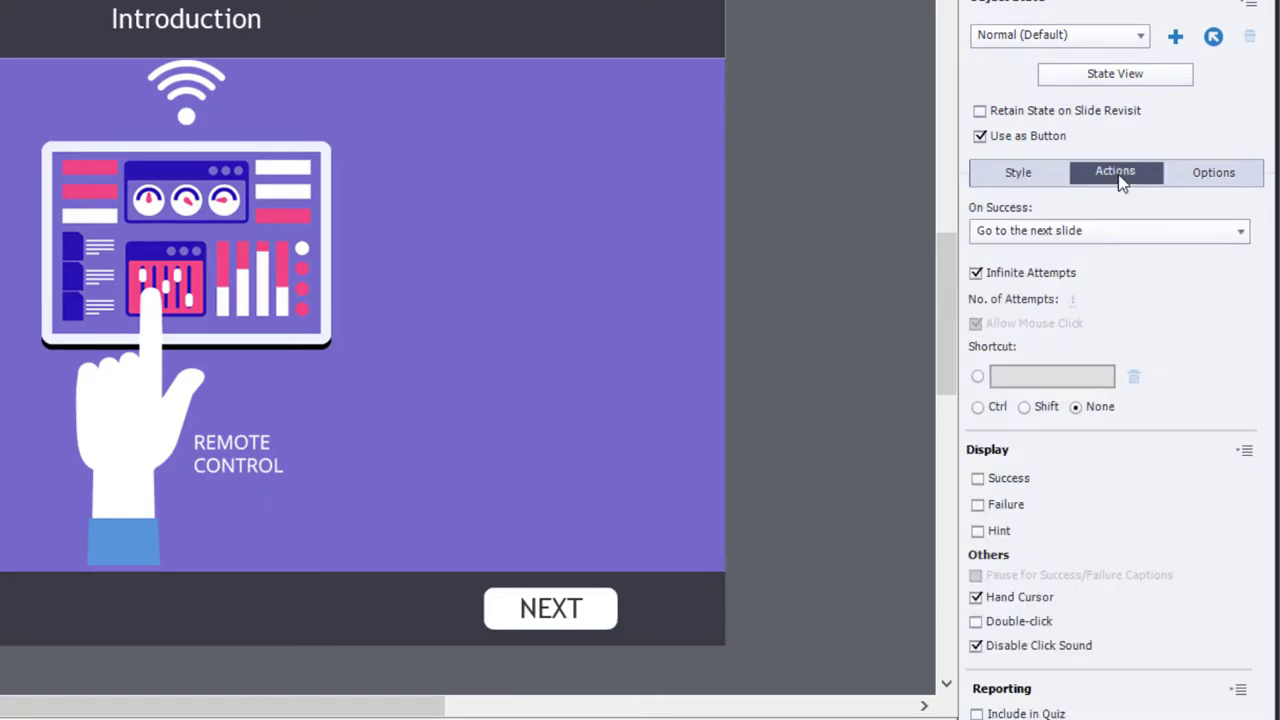
click(1098, 230)
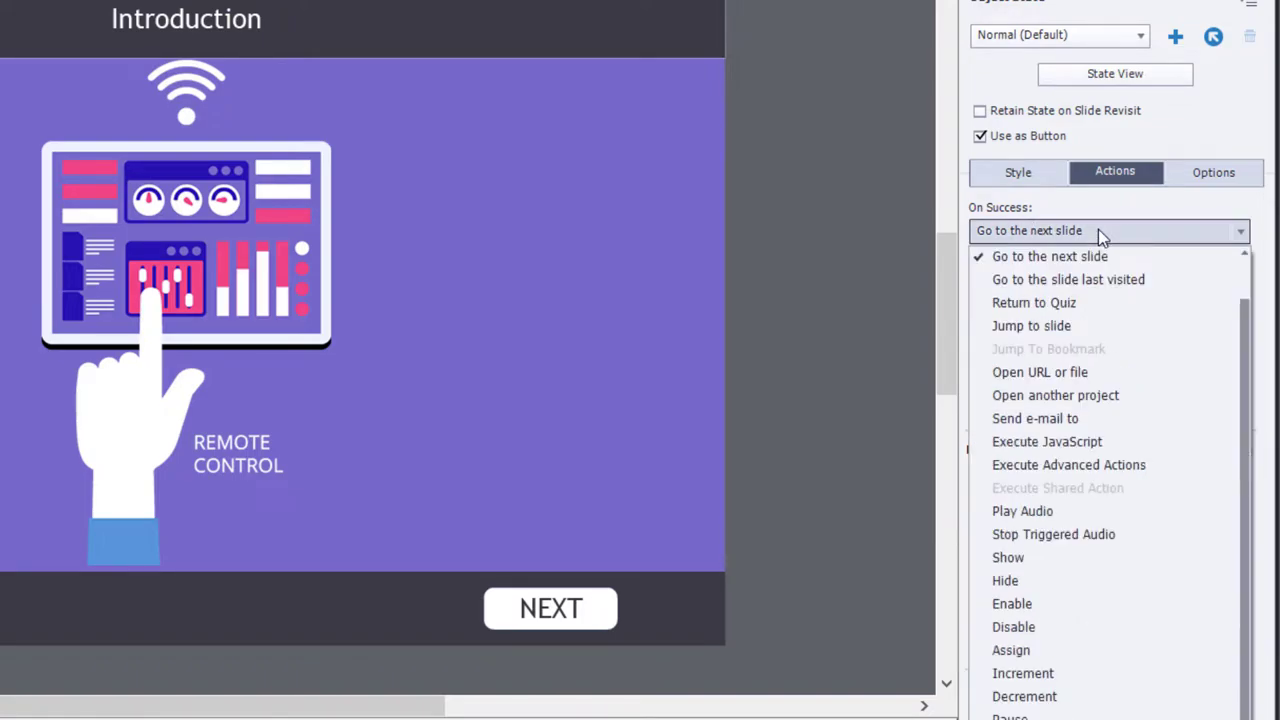
click(1115, 463)
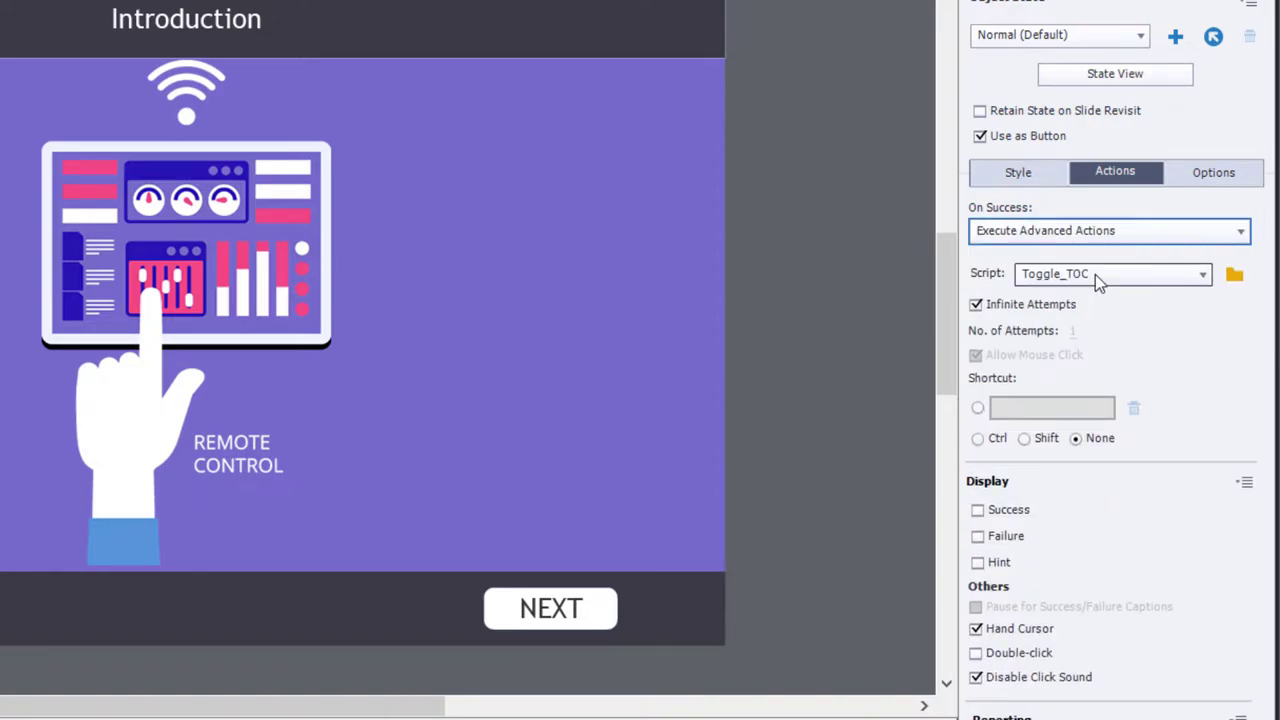
click(1095, 274)
click(1095, 274)
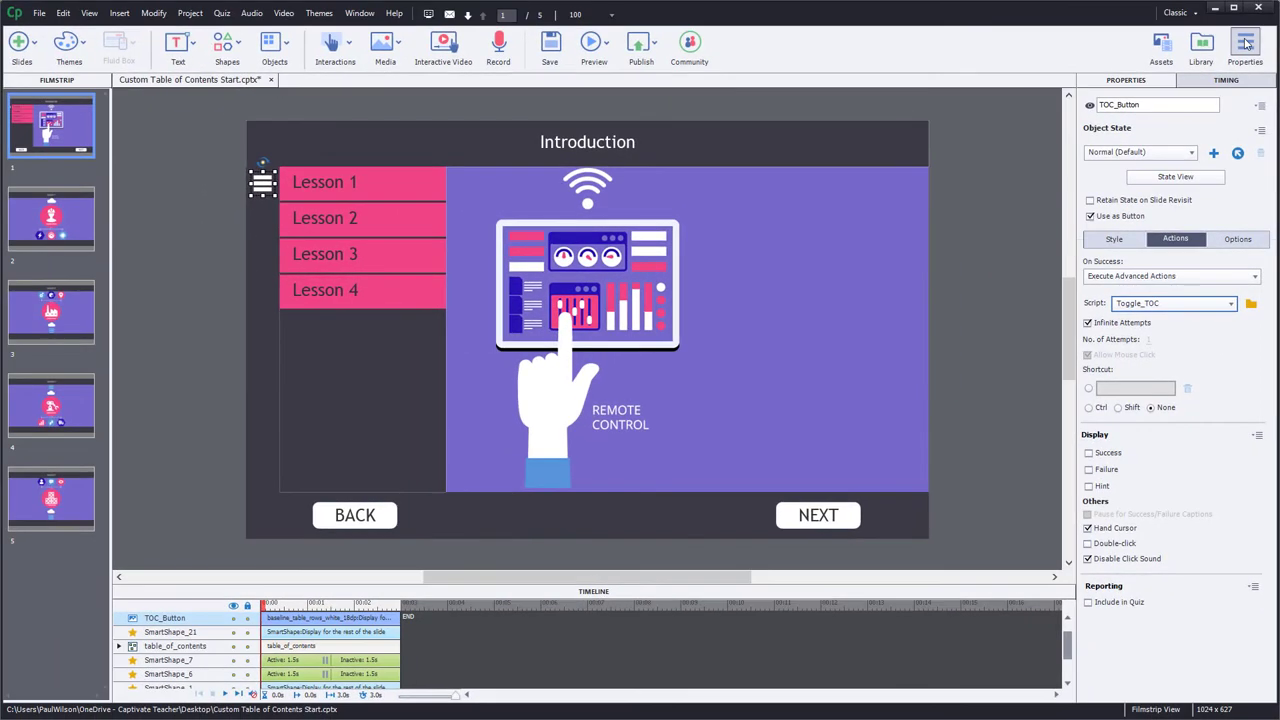
click(1245, 48)
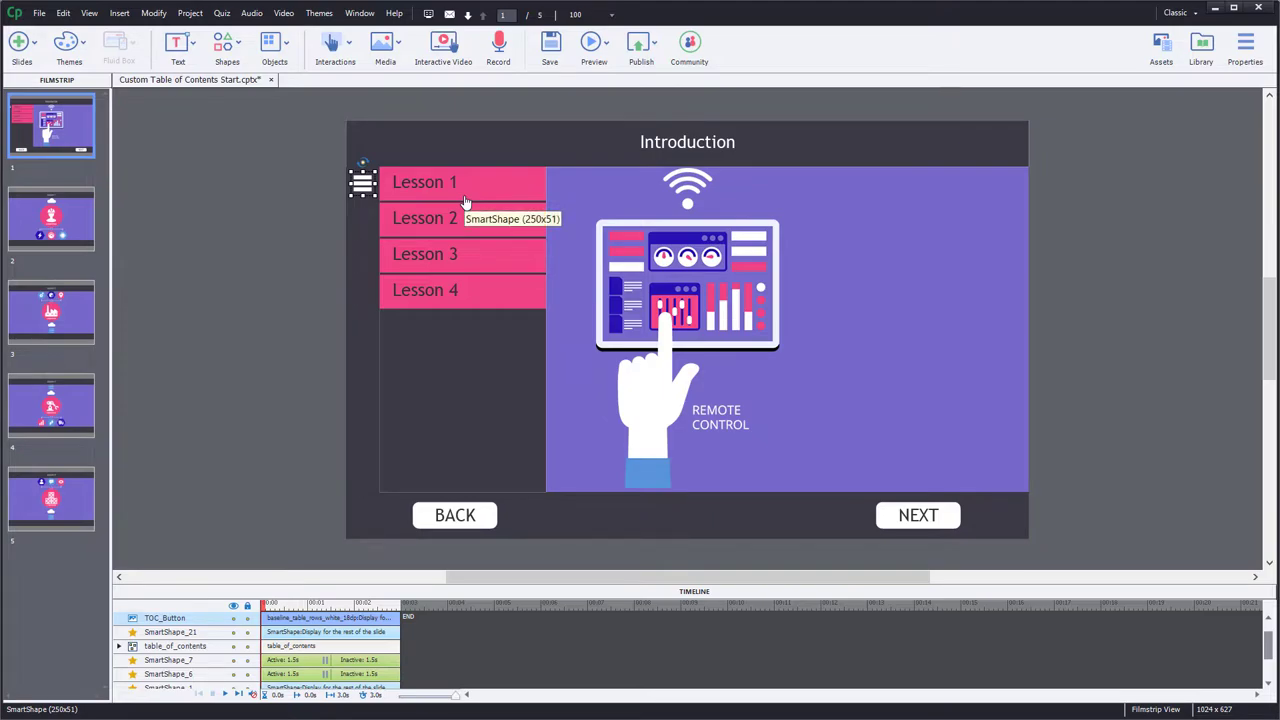
- Start a new blank advanced action and name it TOC_Button_Click
click(190, 14)
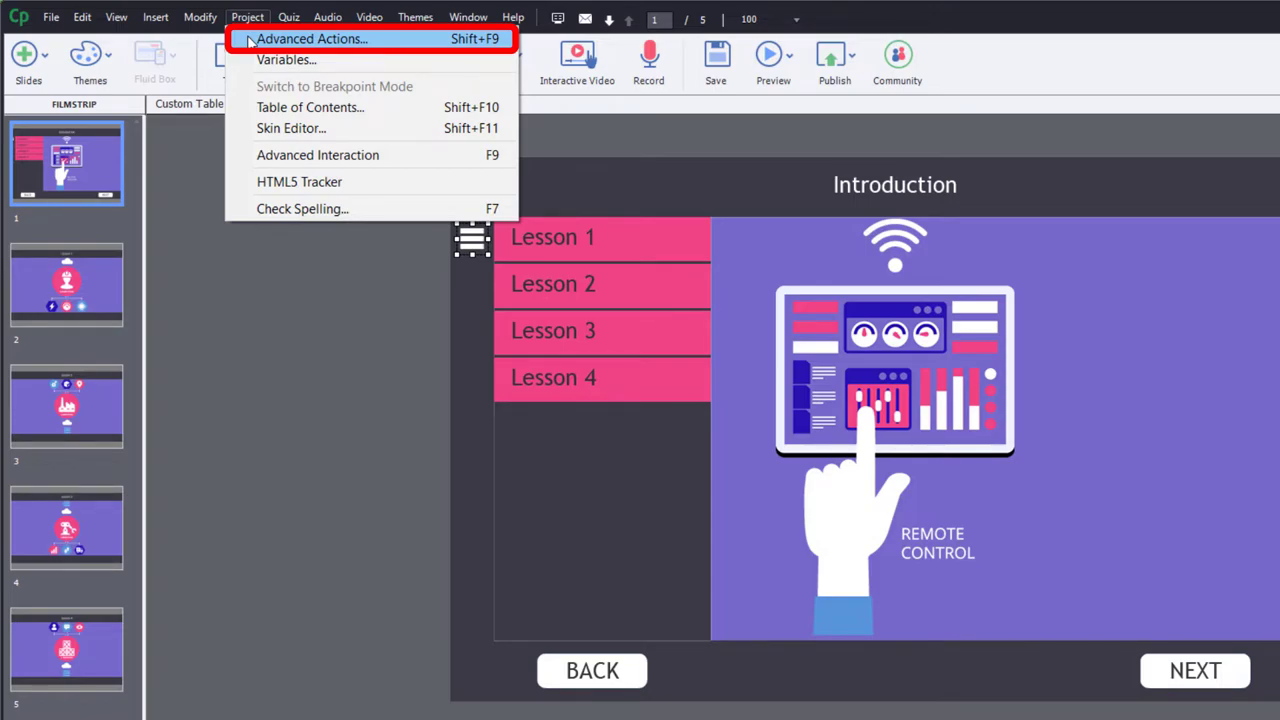
click(250, 40)
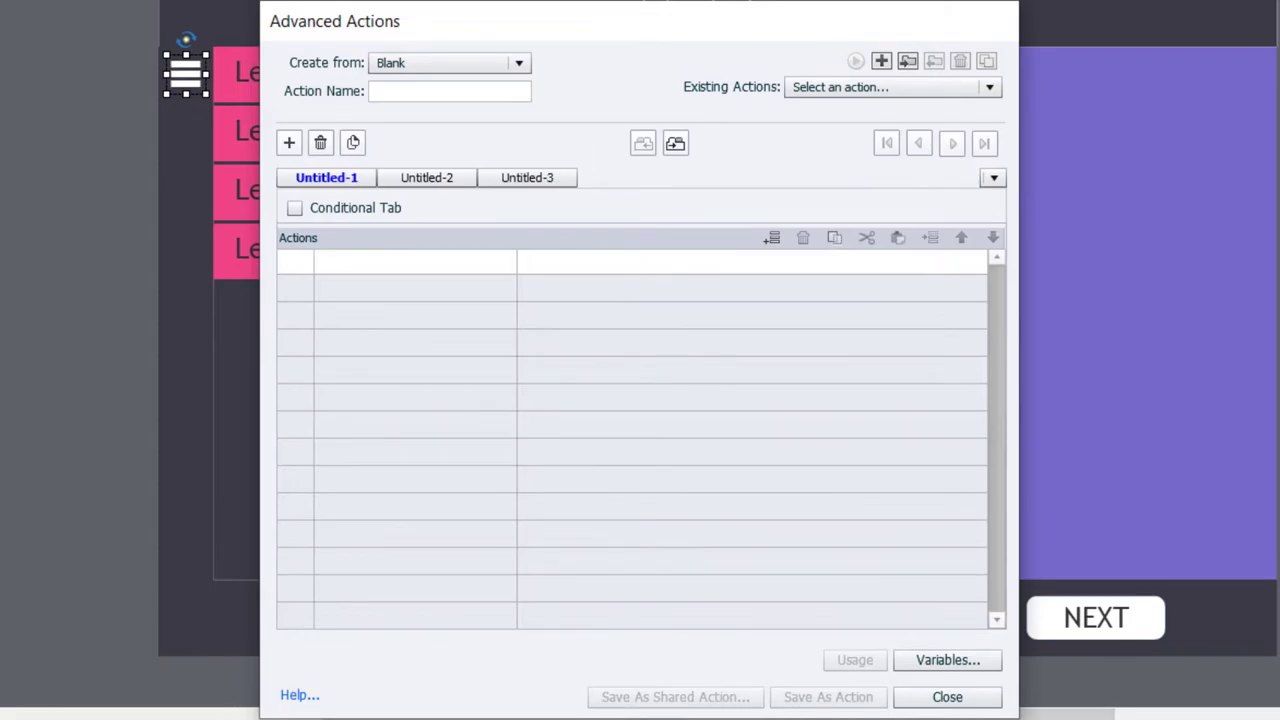
click(416, 91)
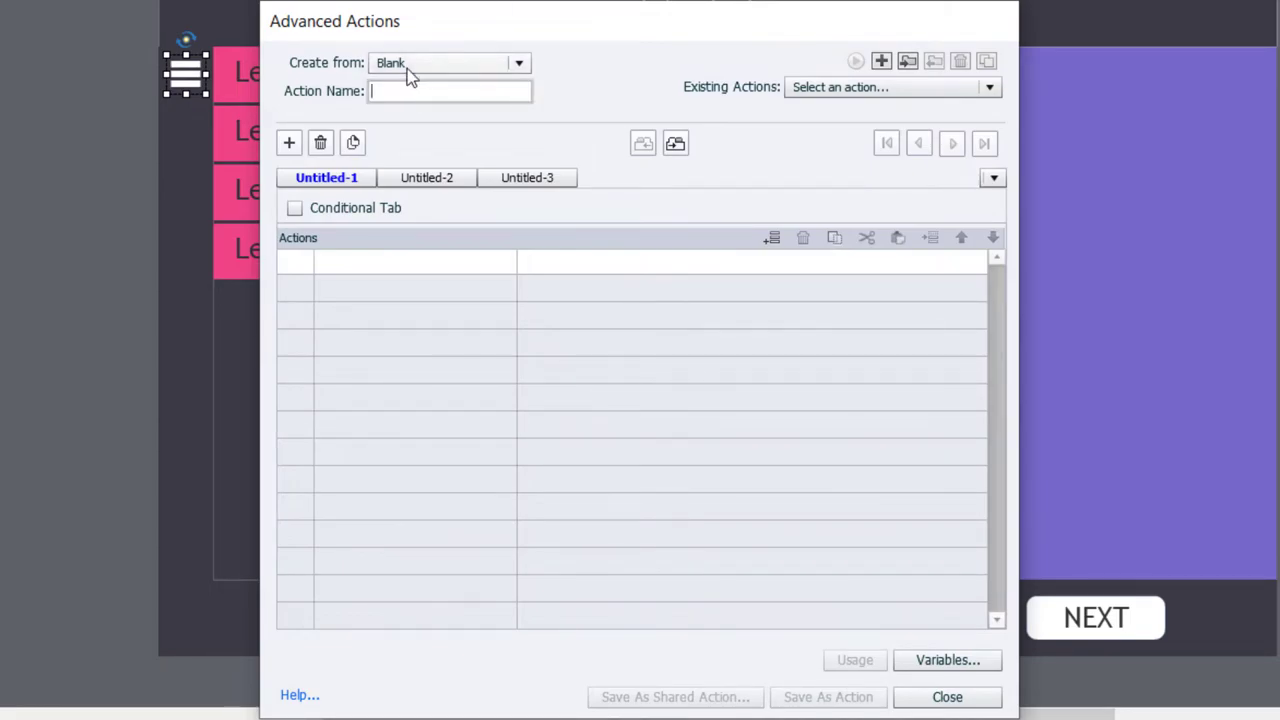
text(TOC_Button)
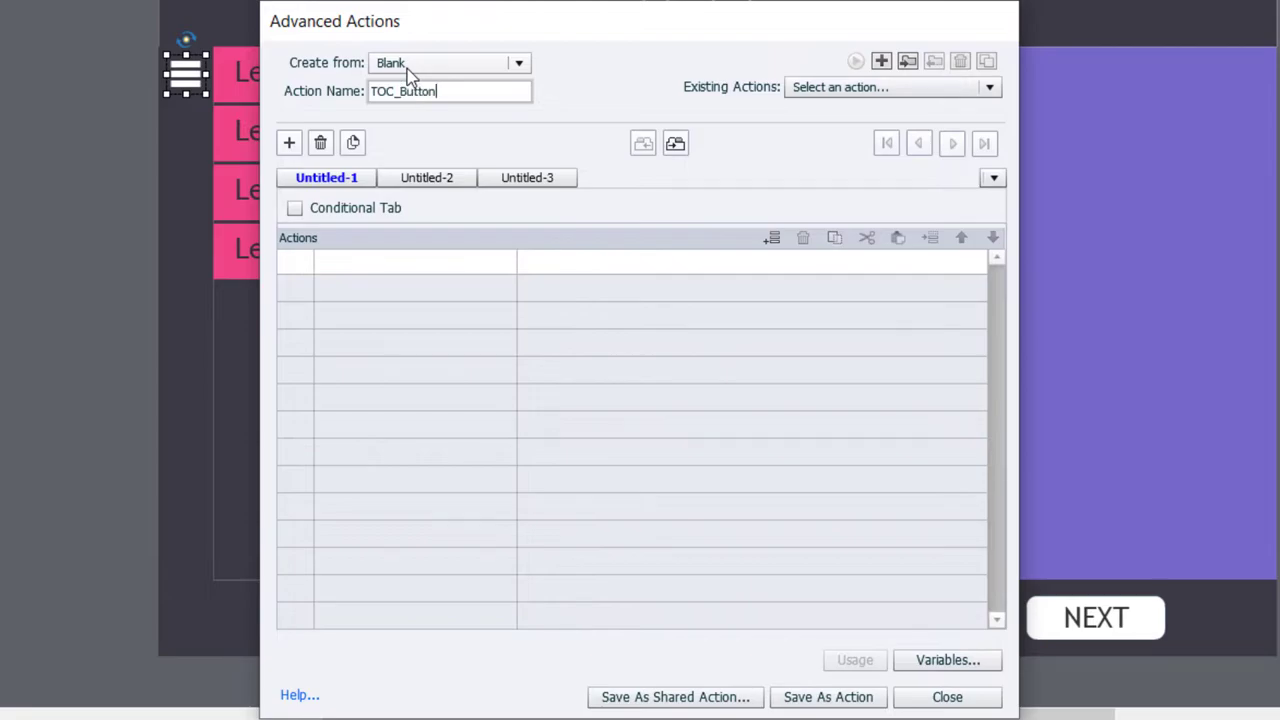
text(_Click)
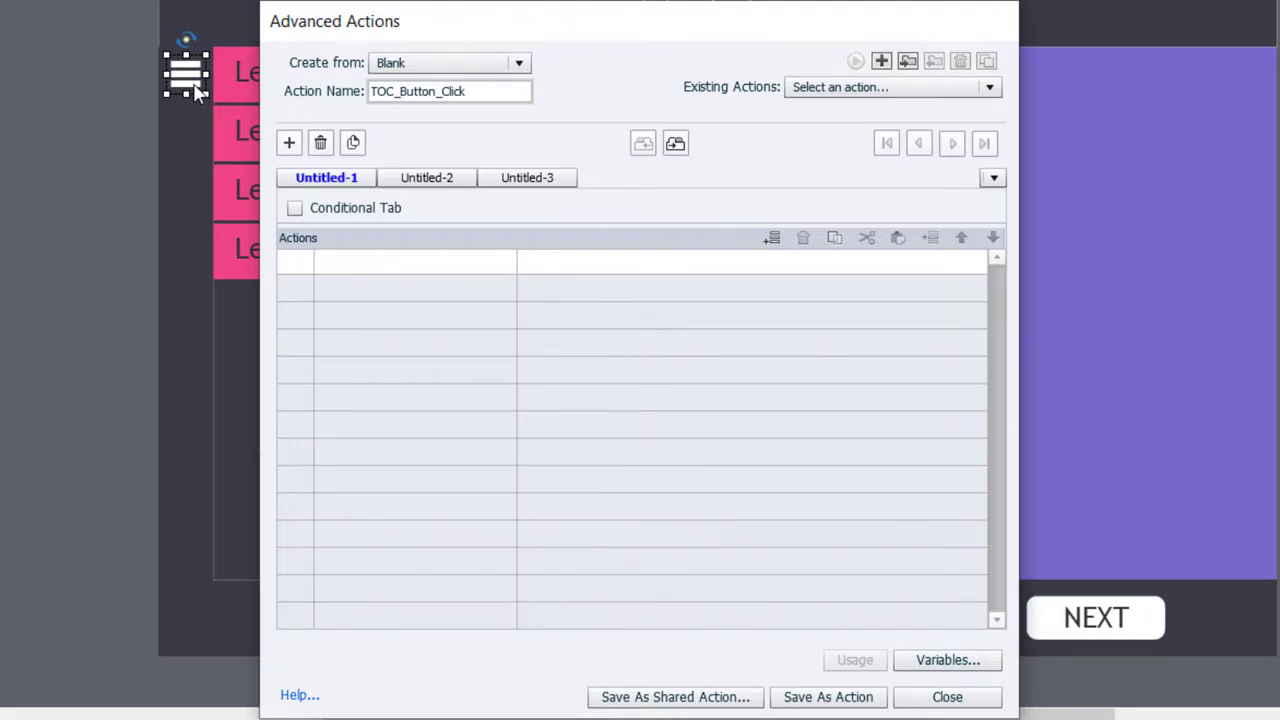
- Add an Assign action to TOC_Button_Click that sets _TOC_Open to the literal 0
click(351, 260)
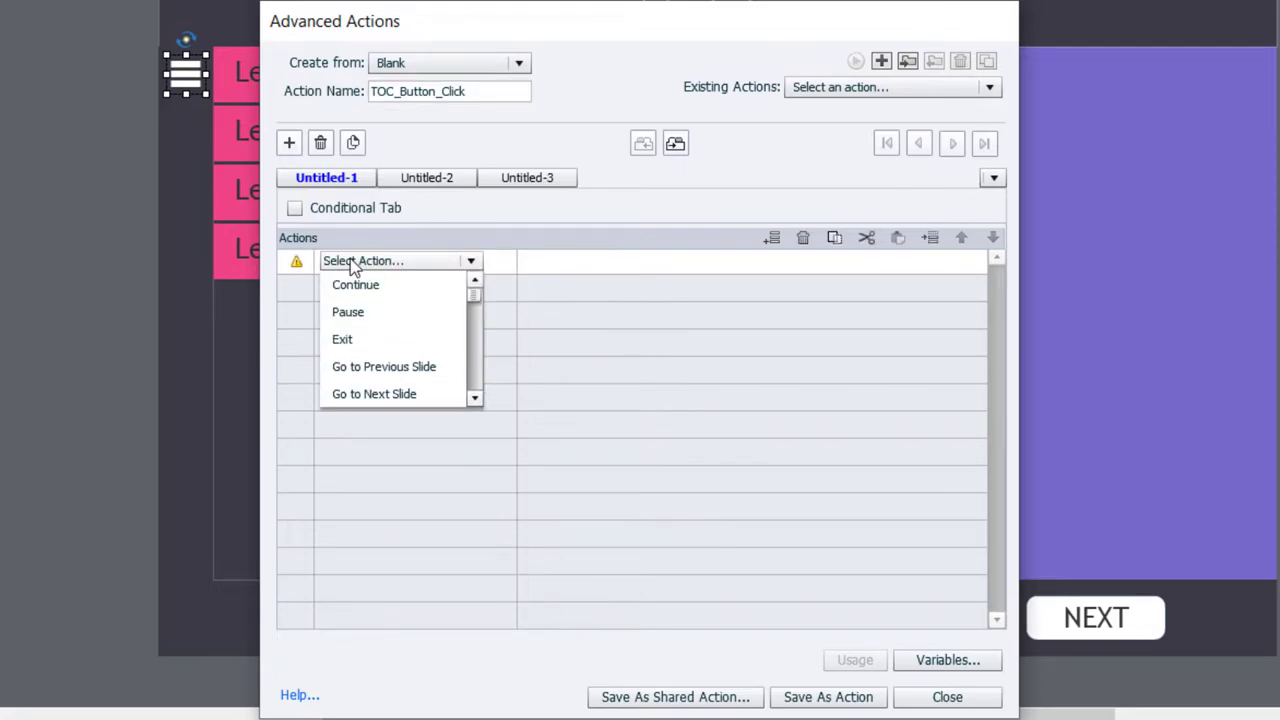
key(a)
click(356, 284)
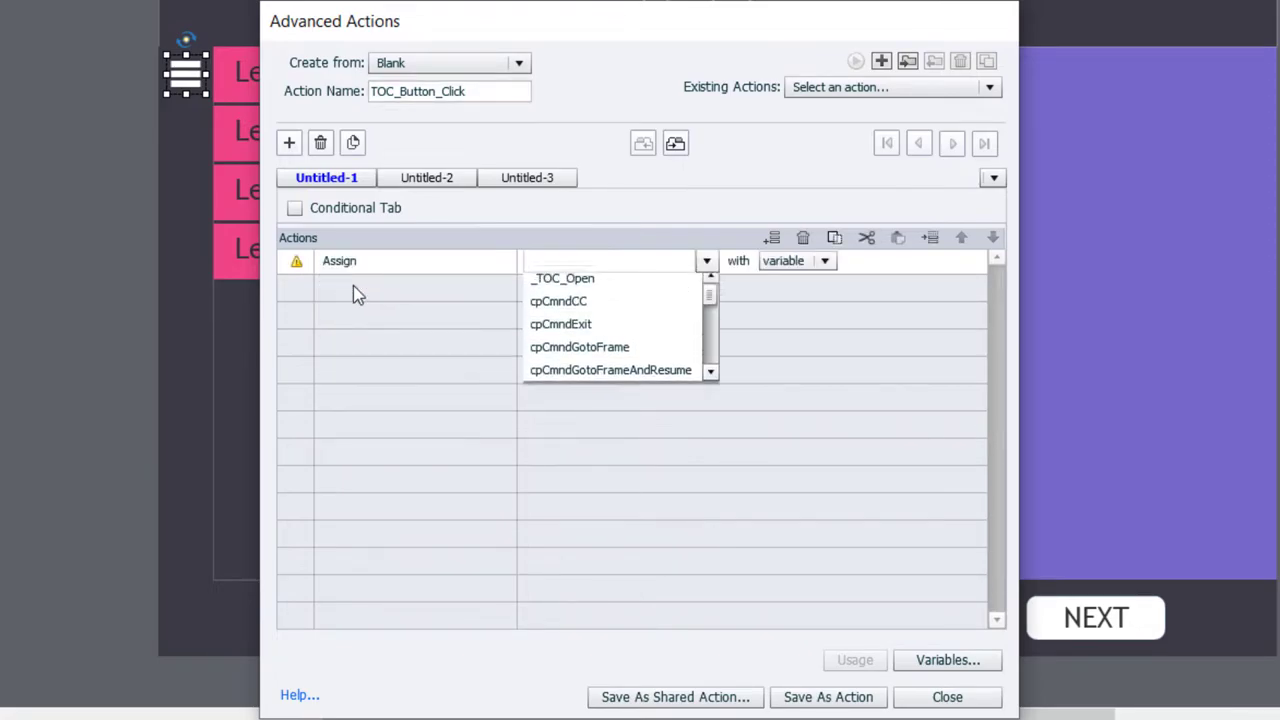
click(578, 284)
click(697, 261)
click(670, 307)
text(0)
key(Return)
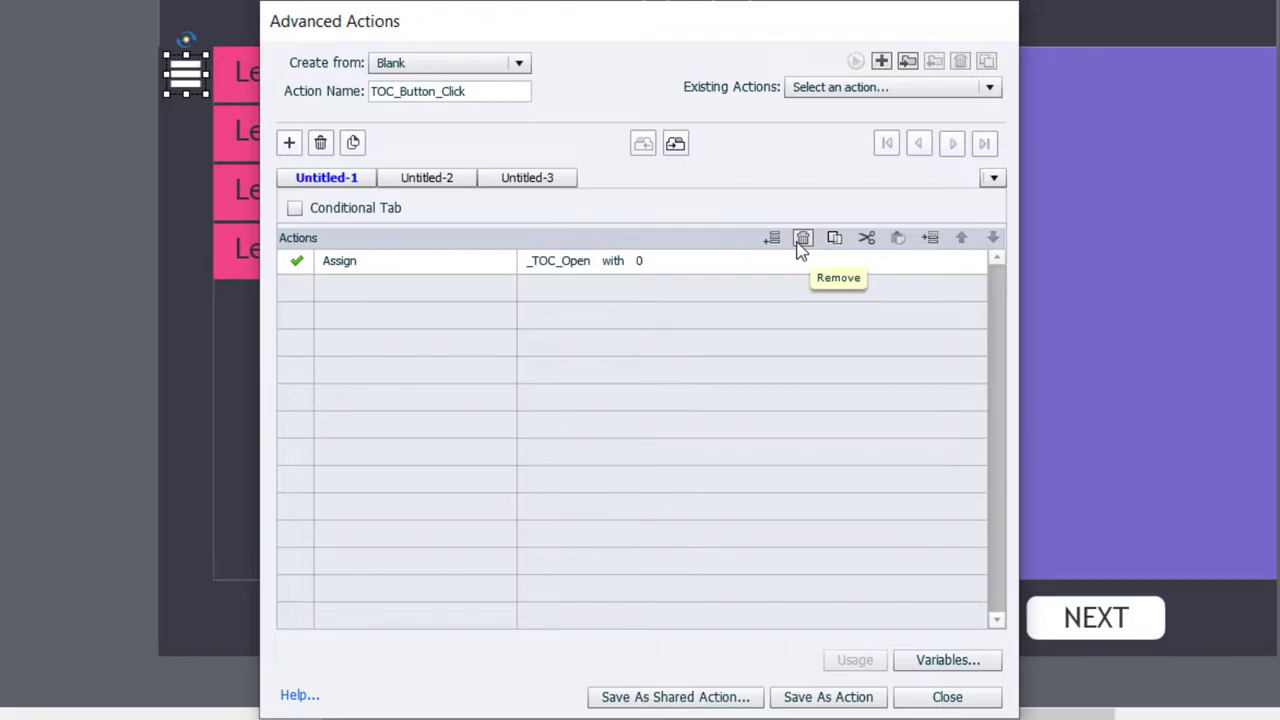
- Add a second action to TOC_Button_Click that hides the table_of_contents group
double_click(350, 287)
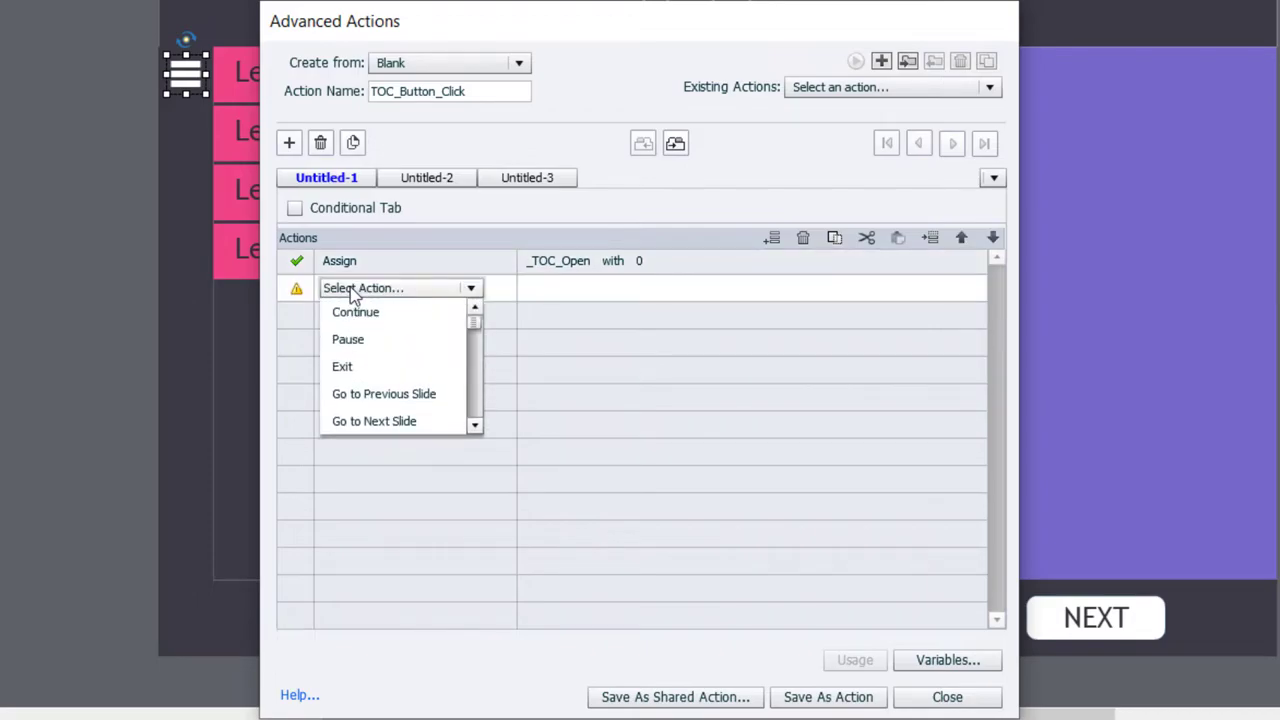
key(h)
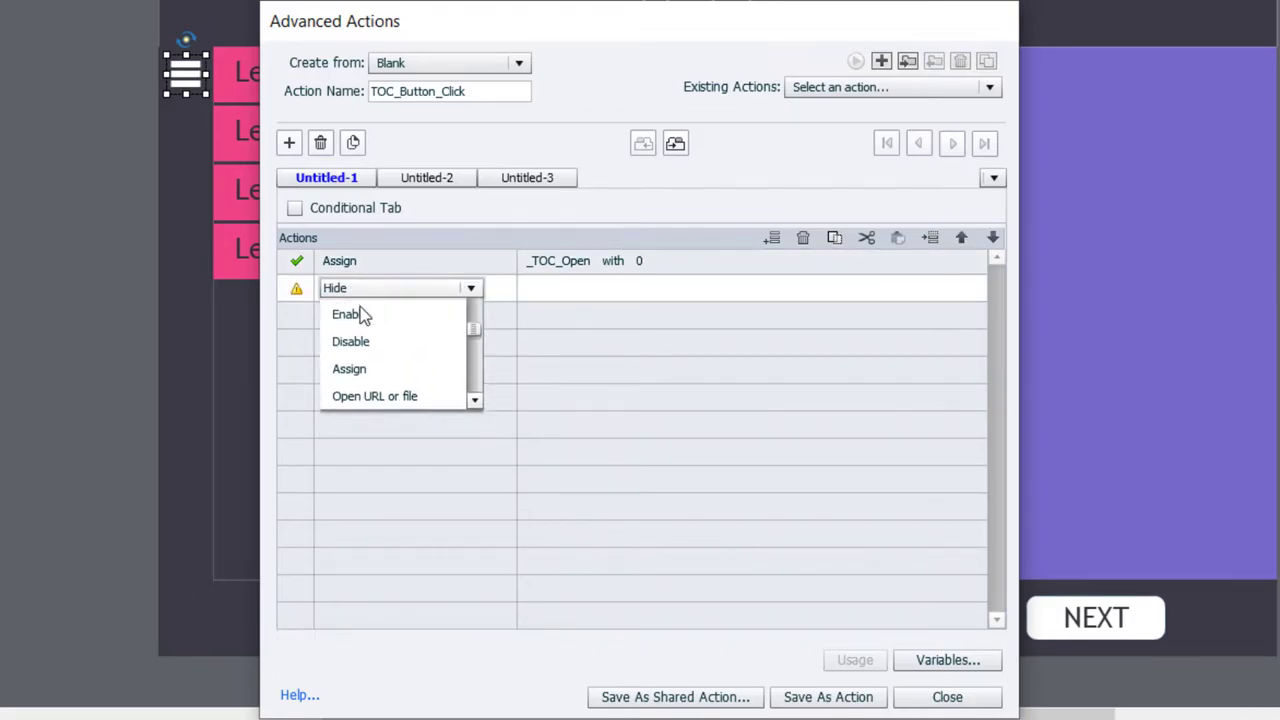
key(Return)
text(table)
key(Return)
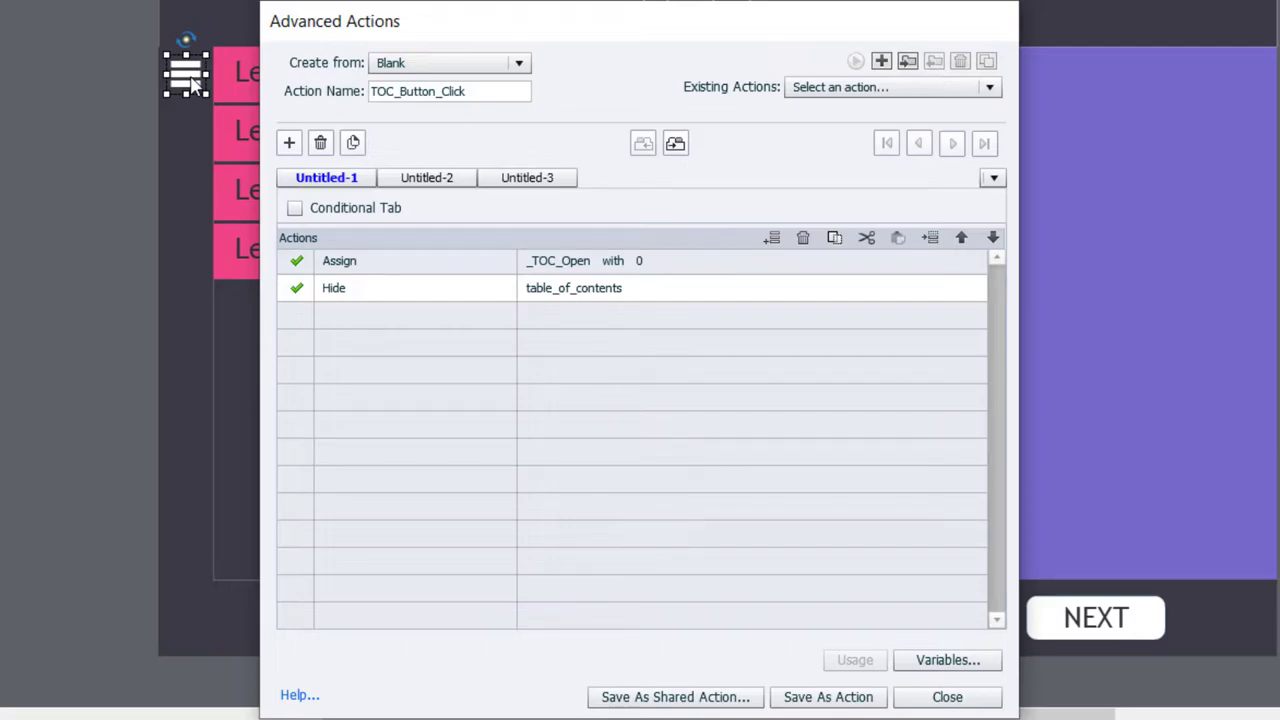
- Add a third action to TOC_Button_Click that changes the state of TOC_Button to Normal
click(338, 319)
key(c)
key(c)
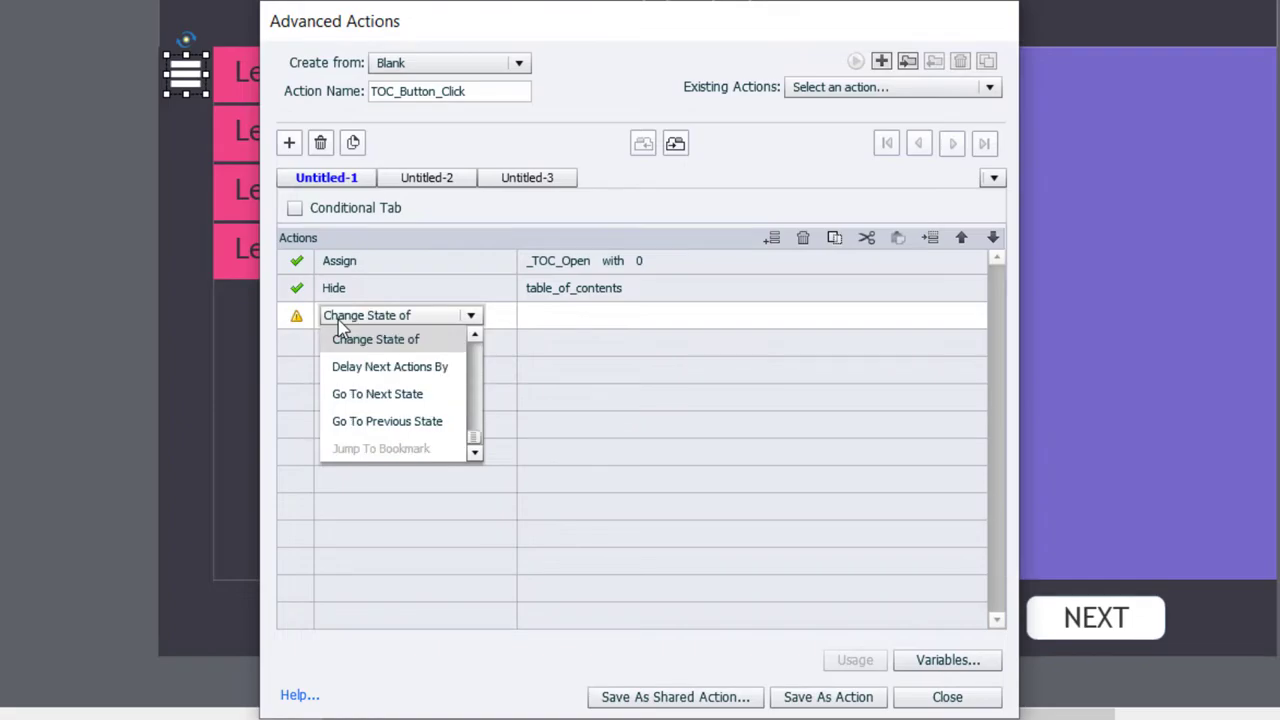
click(344, 342)
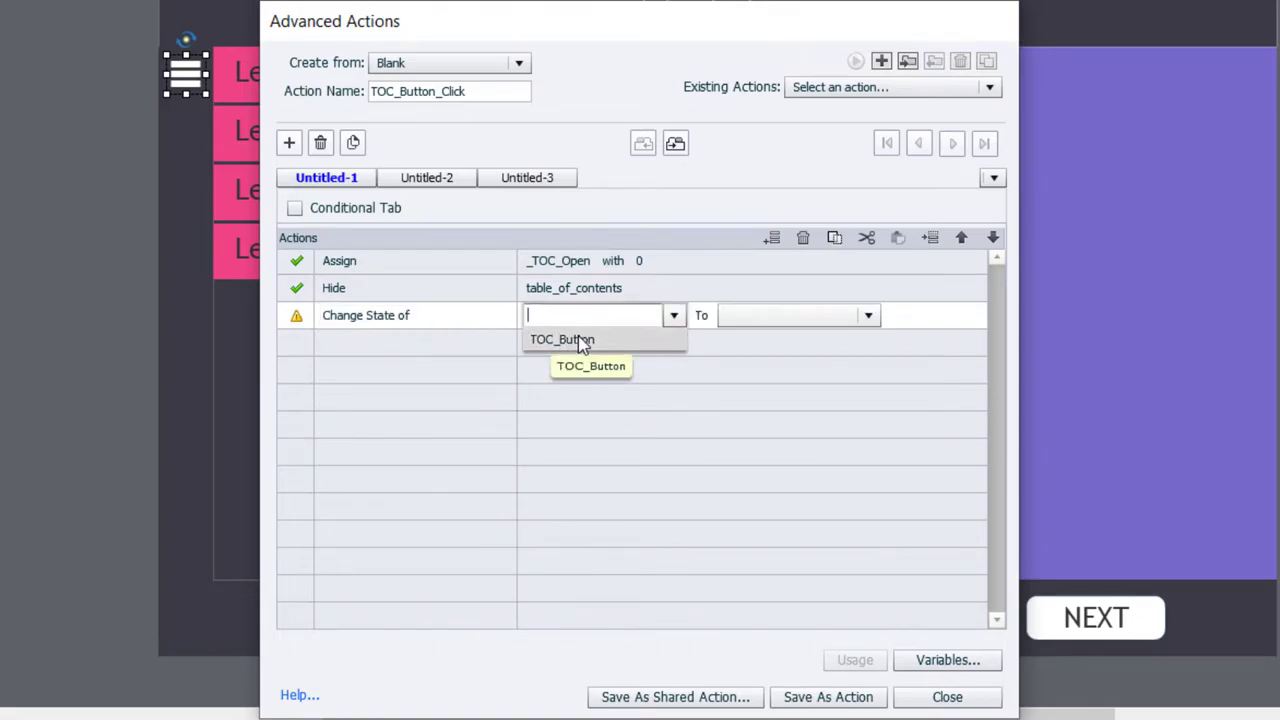
click(545, 340)
click(664, 342)
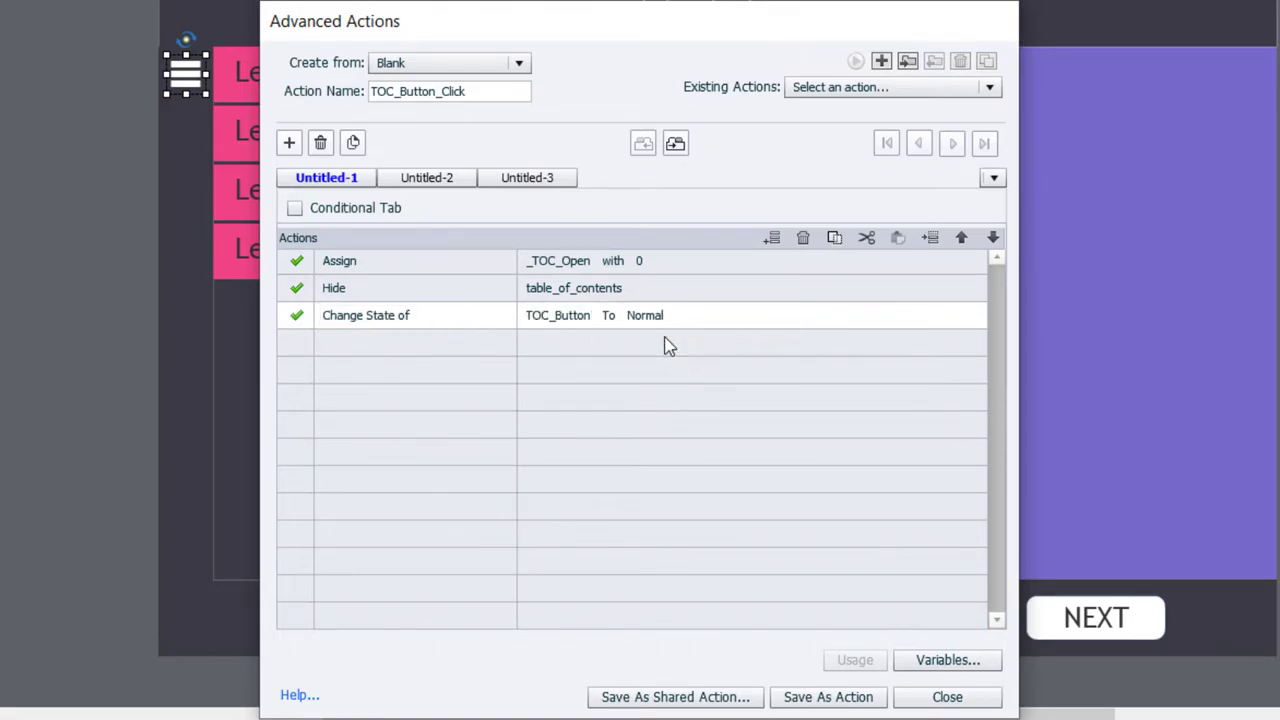
- Add a fourth action that jumps to slide "2 Slide 2", and save TOC_Button_Click as an advanced action
click(347, 352)
click(345, 348)
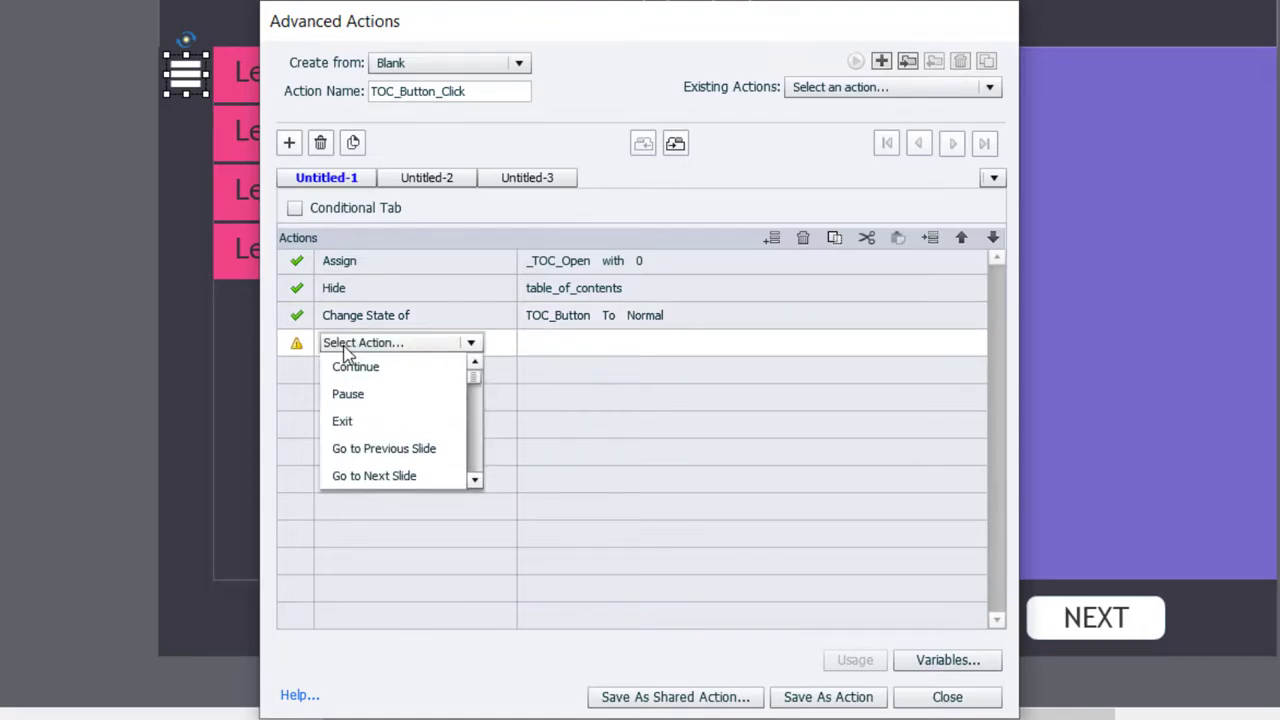
key(j)
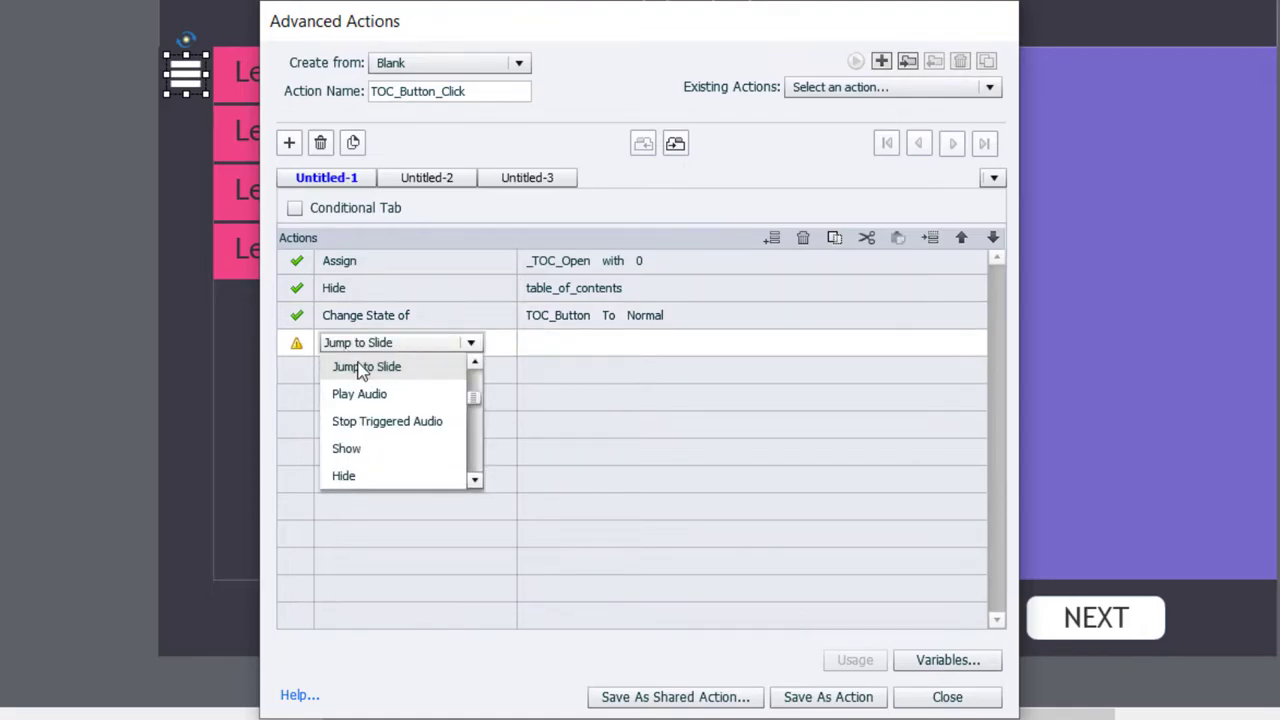
click(357, 366)
click(540, 390)
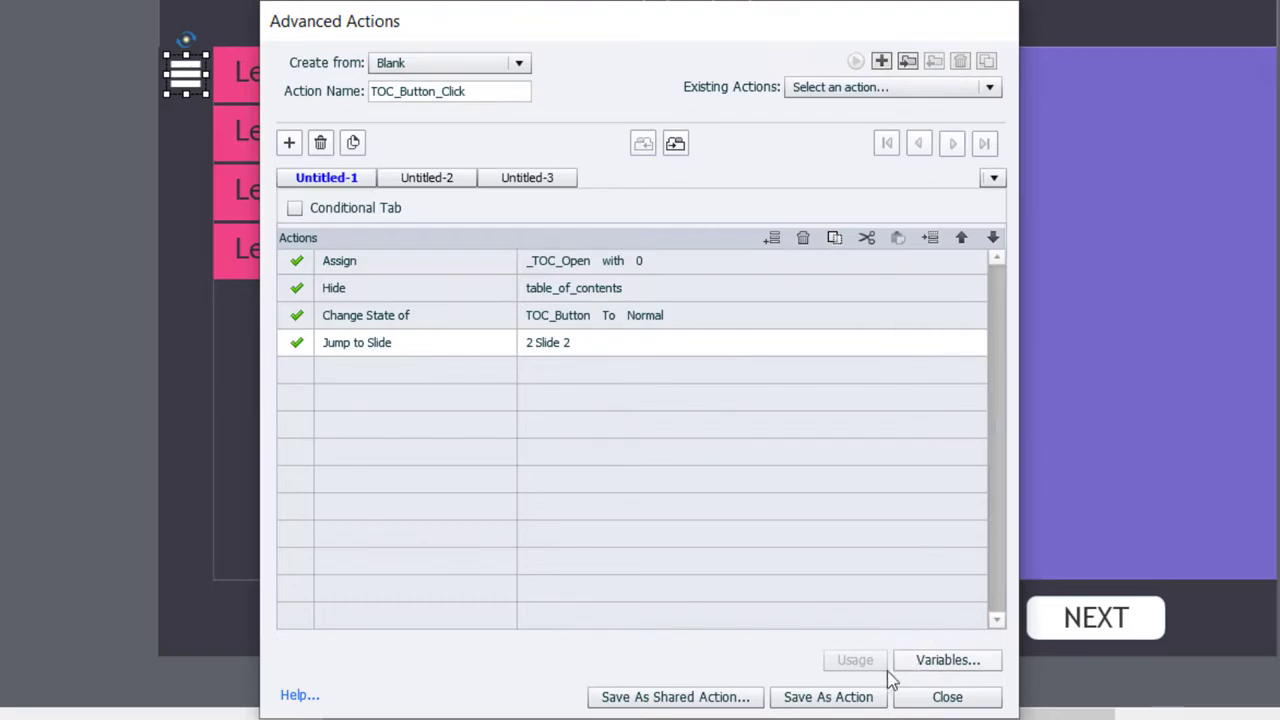
click(830, 698)
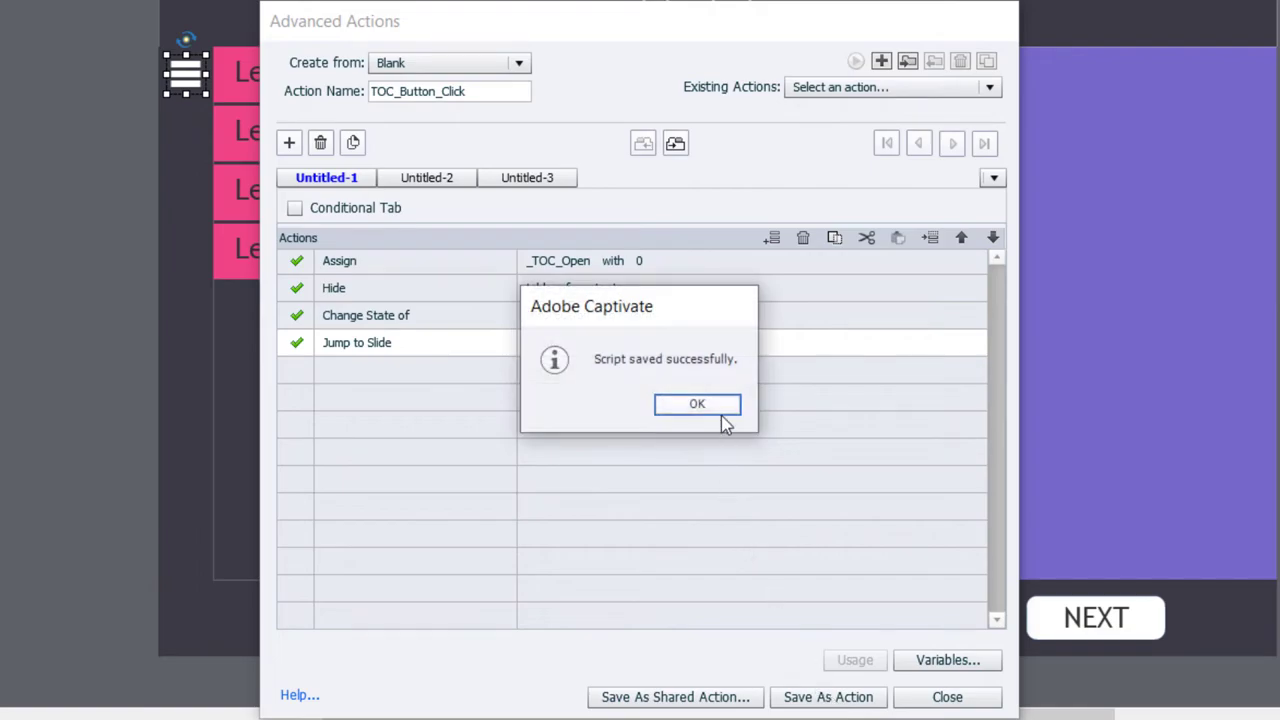
click(698, 404)
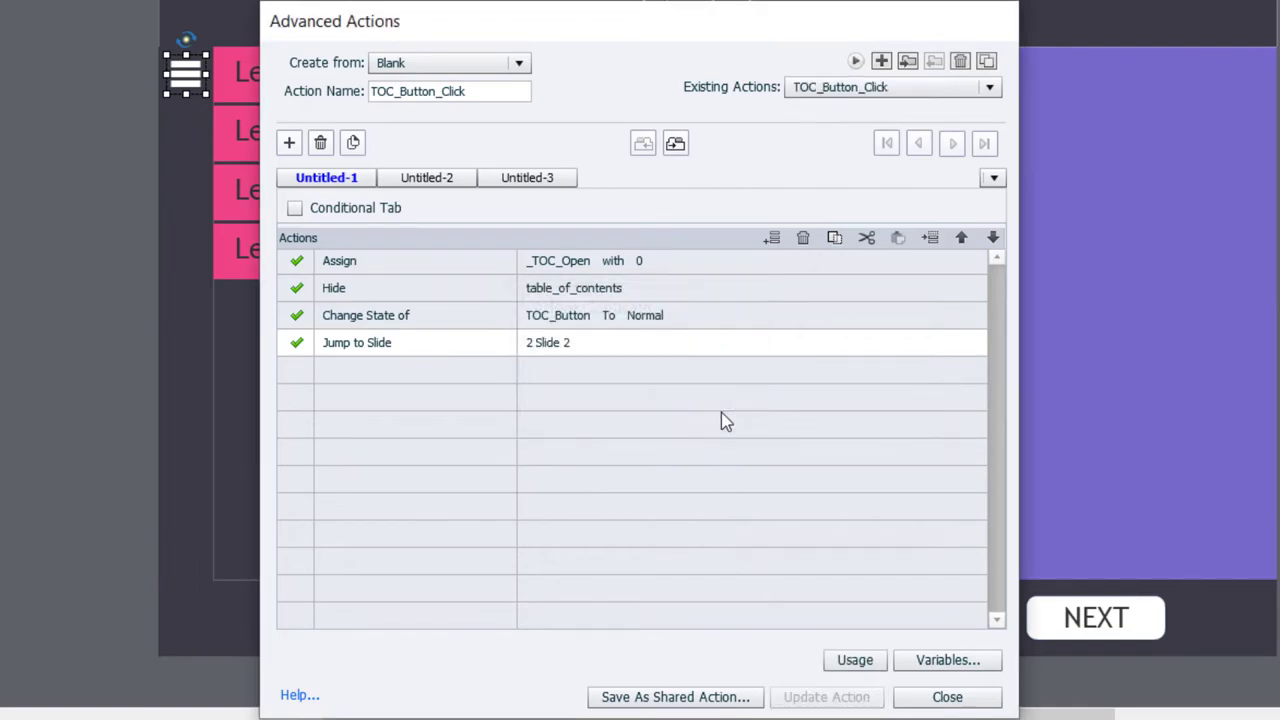
- Start saving TOC_Button_Click as a shared action, describing table_of_contents as "Table of contents grouped object" and TOC_Button as "TOC Button"
click(665, 697)
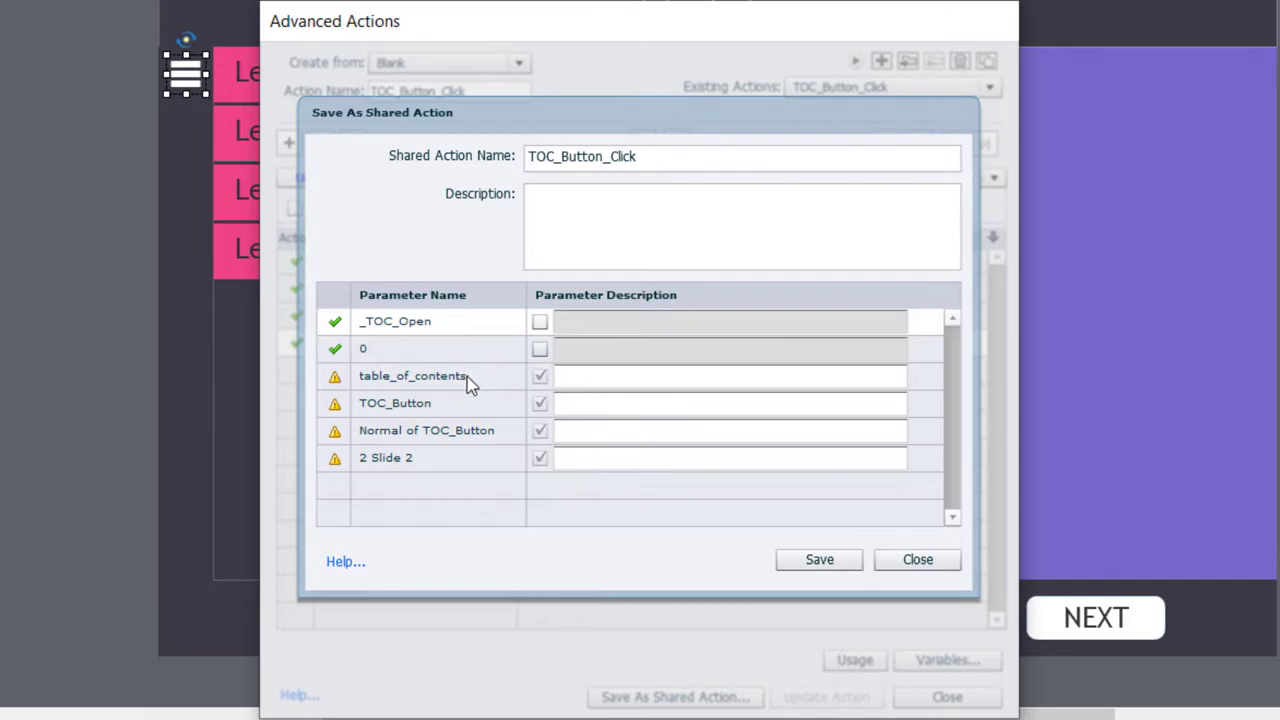
click(578, 375)
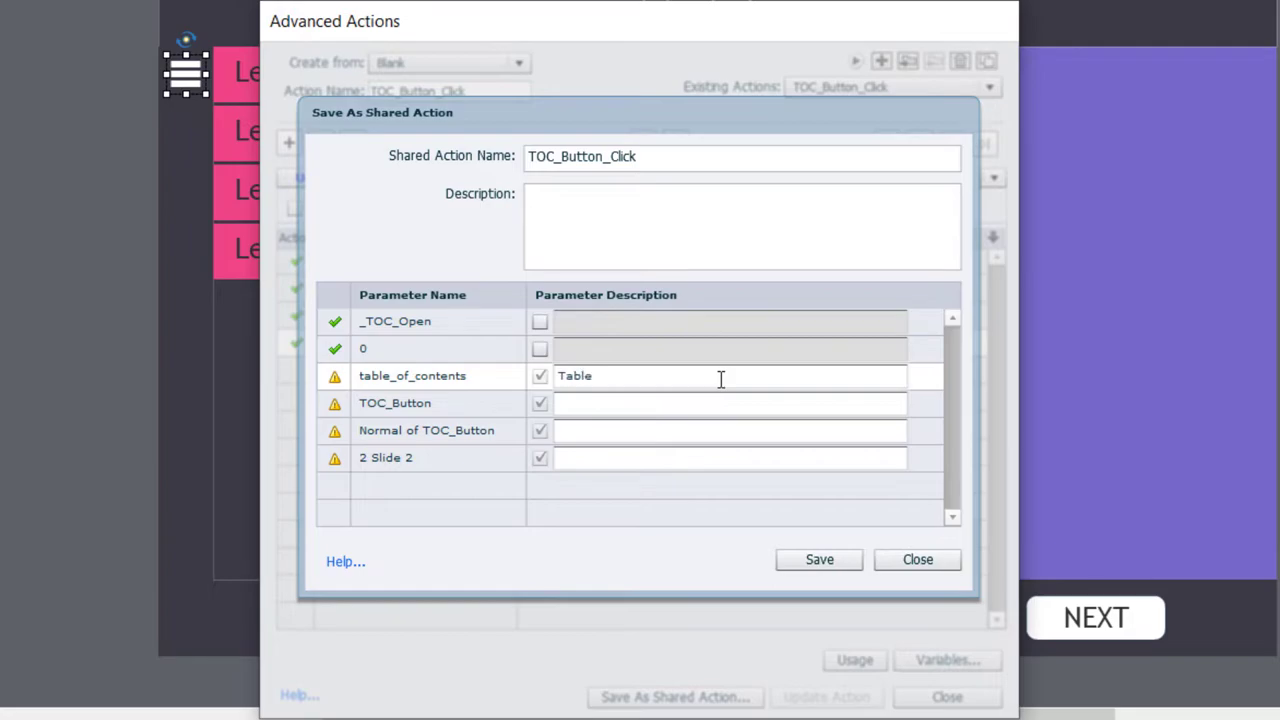
text(Table of contents grouped object)
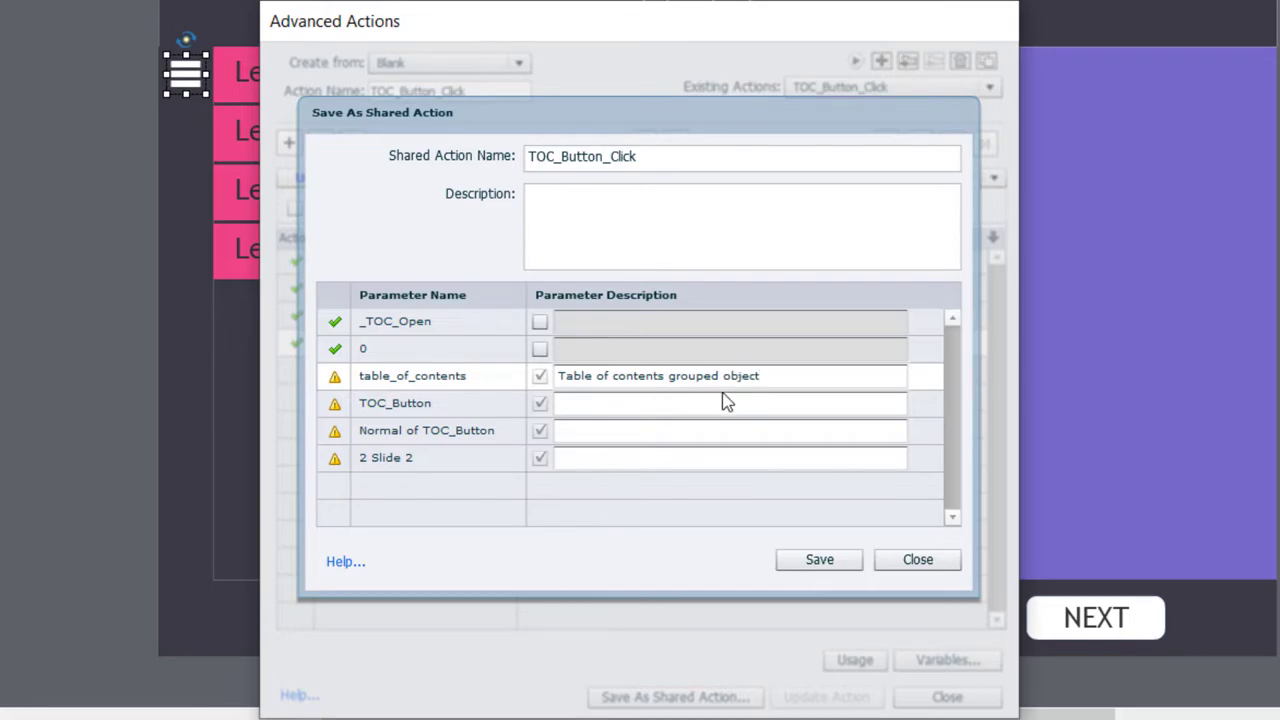
click(724, 408)
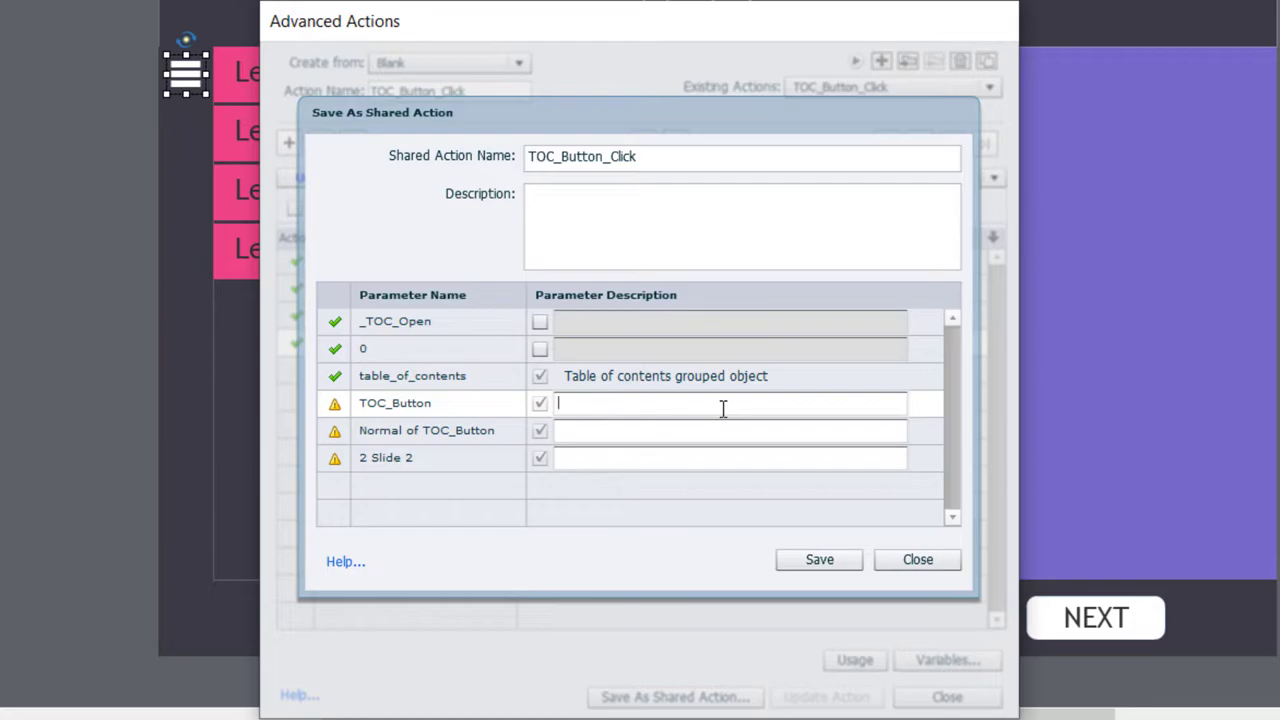
text(TOC Button)
- Describe the Normal state as "The normal state of that button" and 2 Slide 2 as "The slide you wish to go to", then save the shared action
click(664, 427)
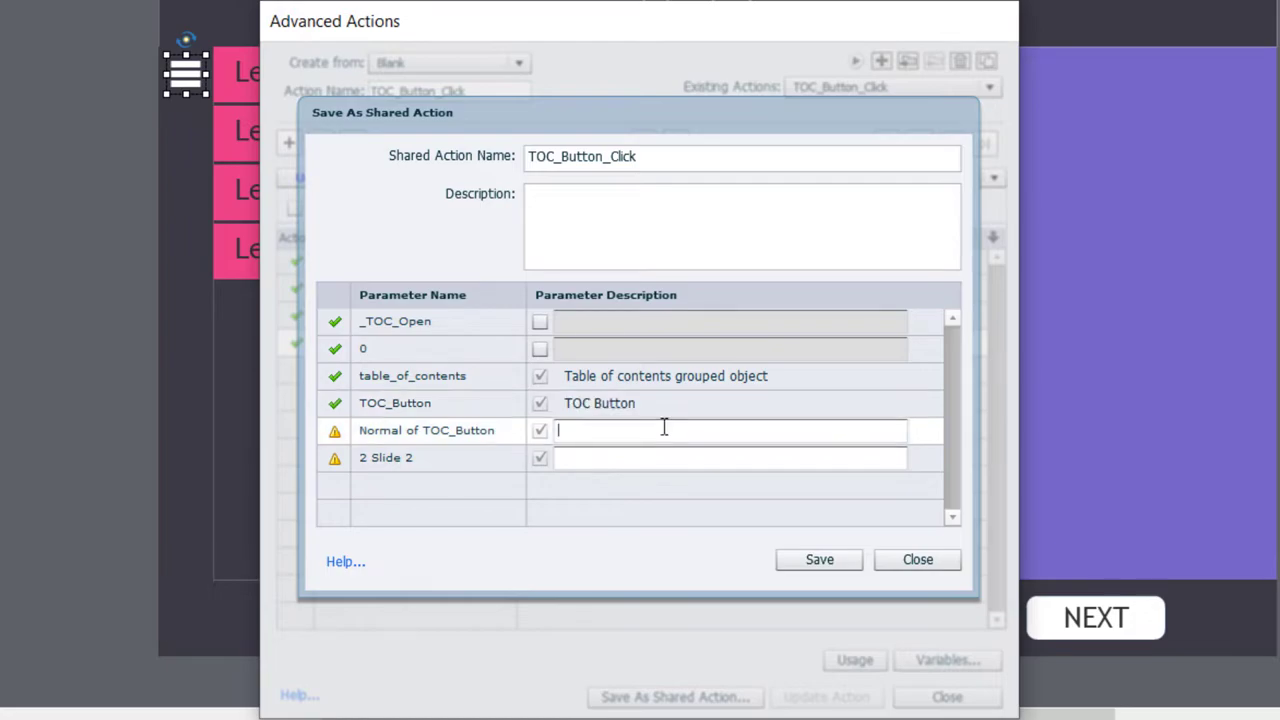
text(The normal state of that button)
click(654, 462)
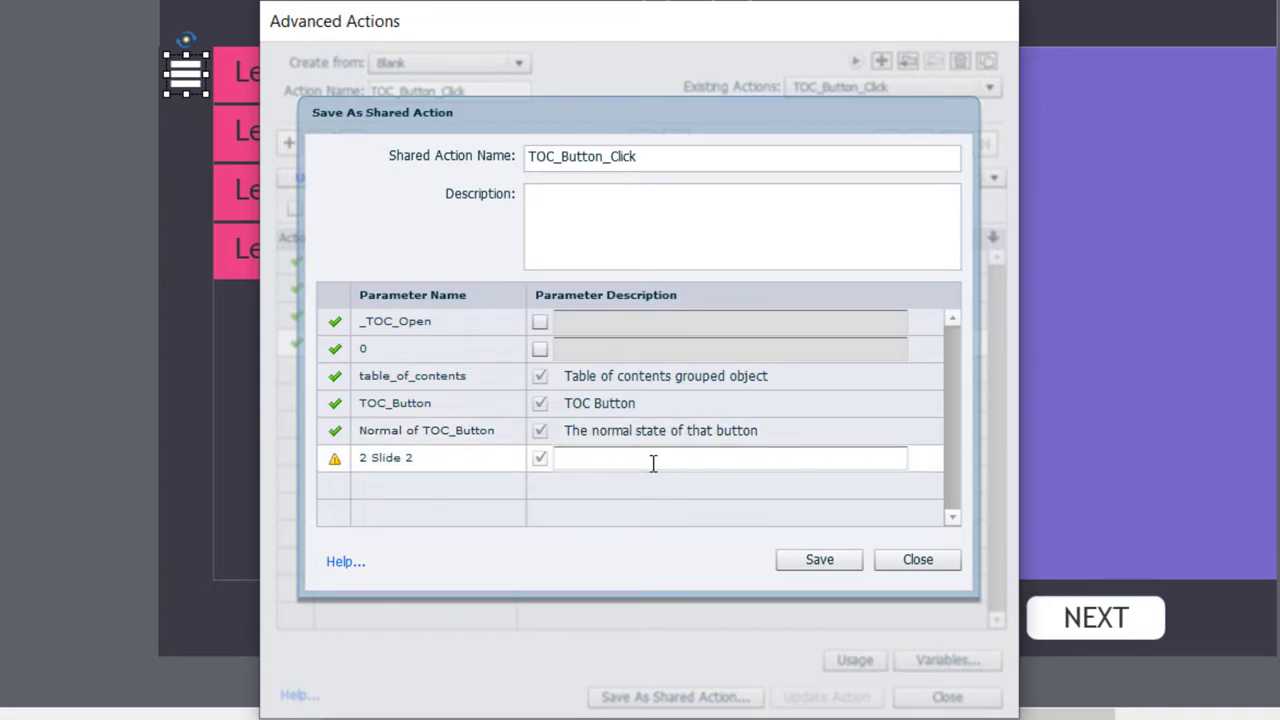
text(The slide you wish to go to)
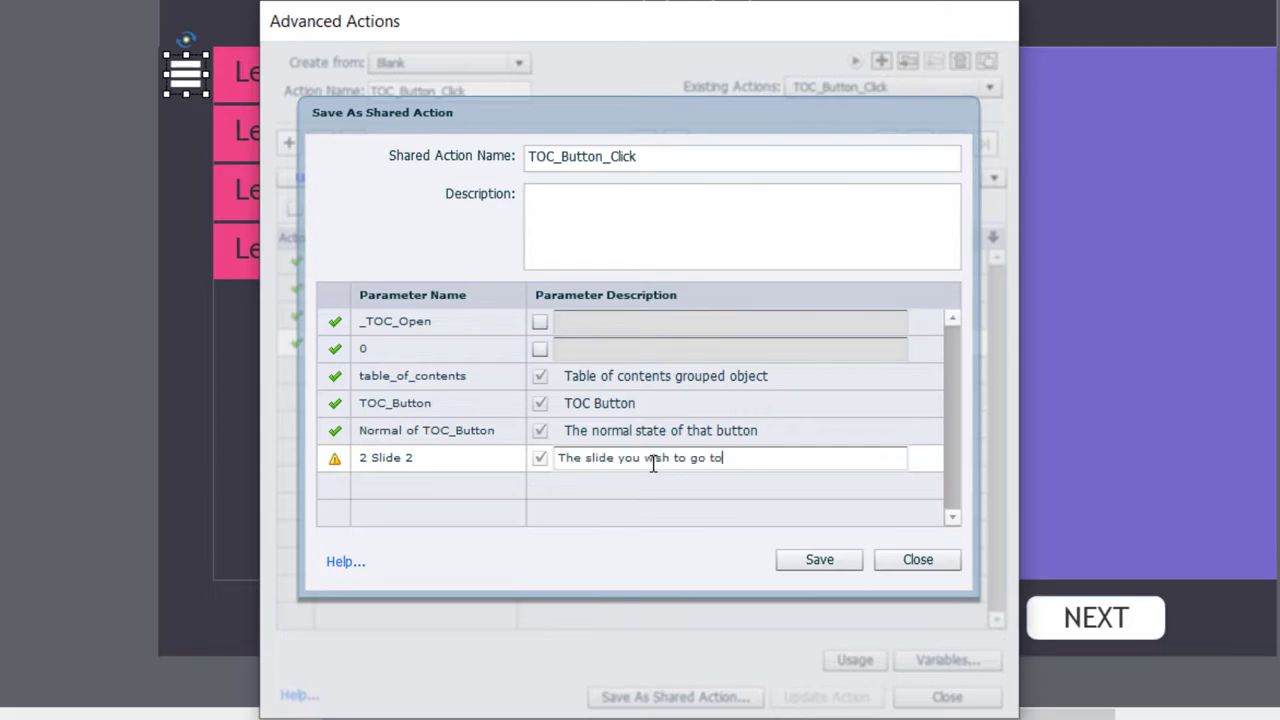
click(800, 512)
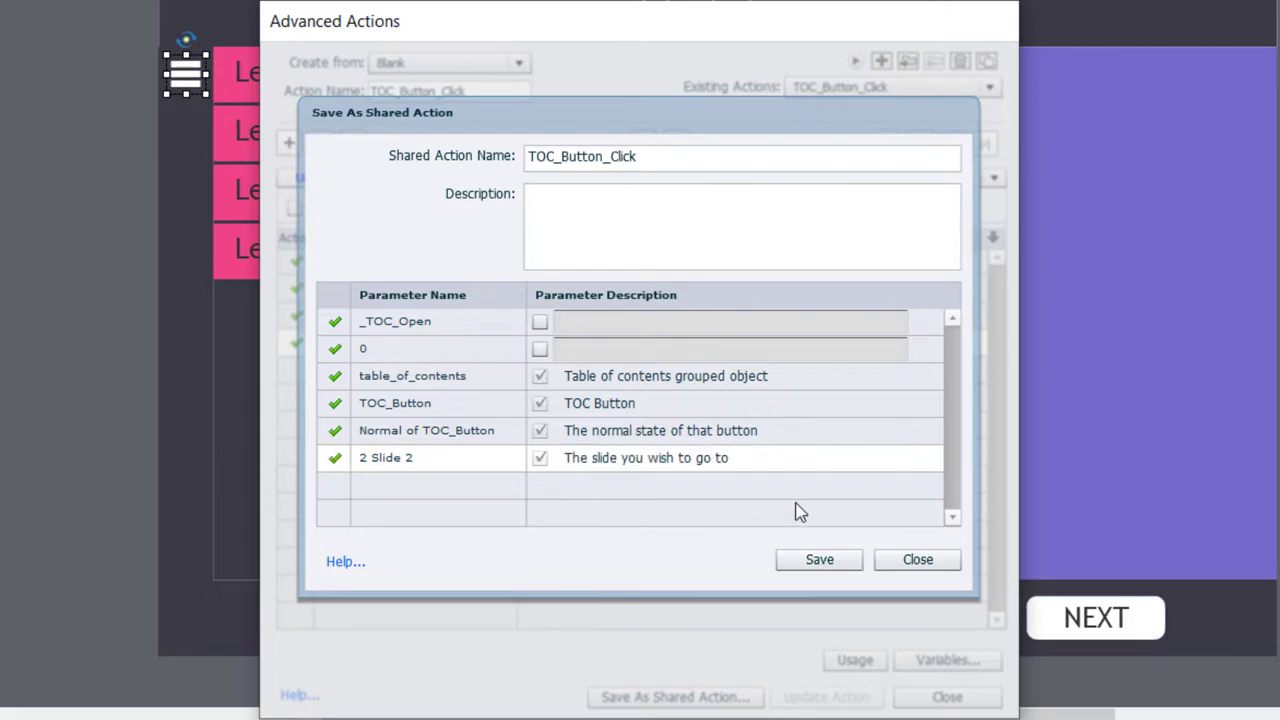
click(818, 560)
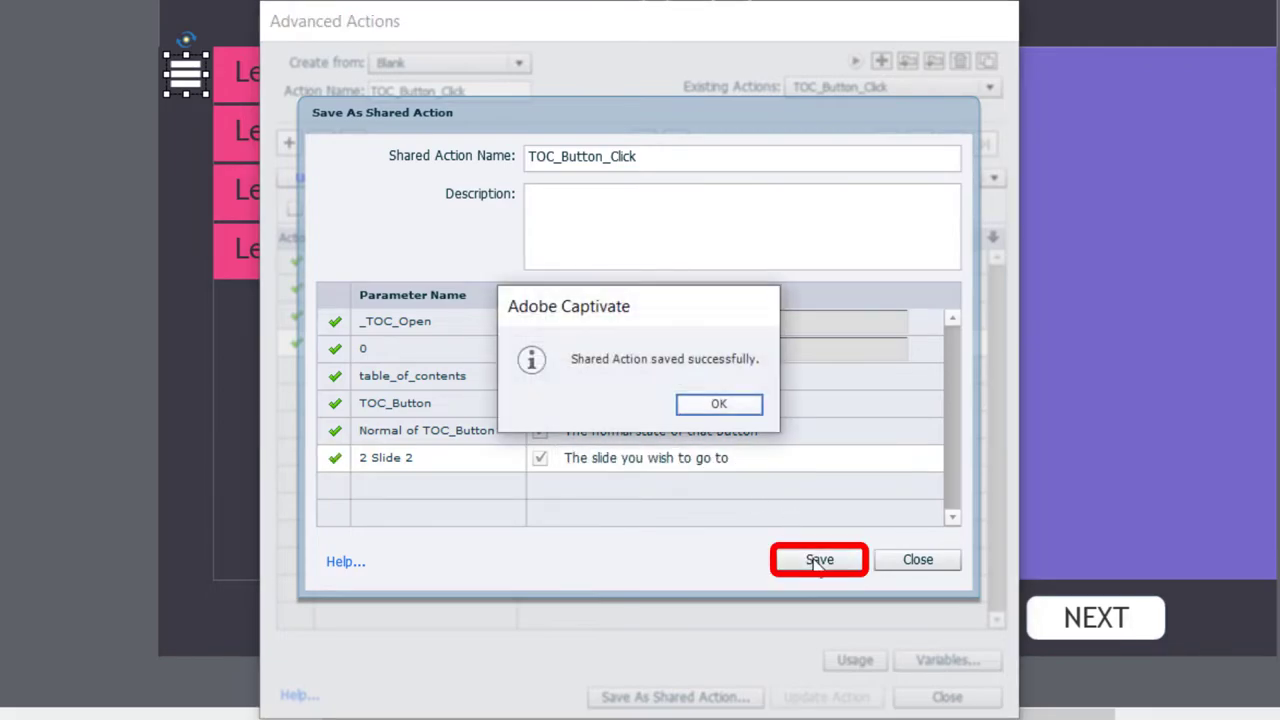
click(737, 409)
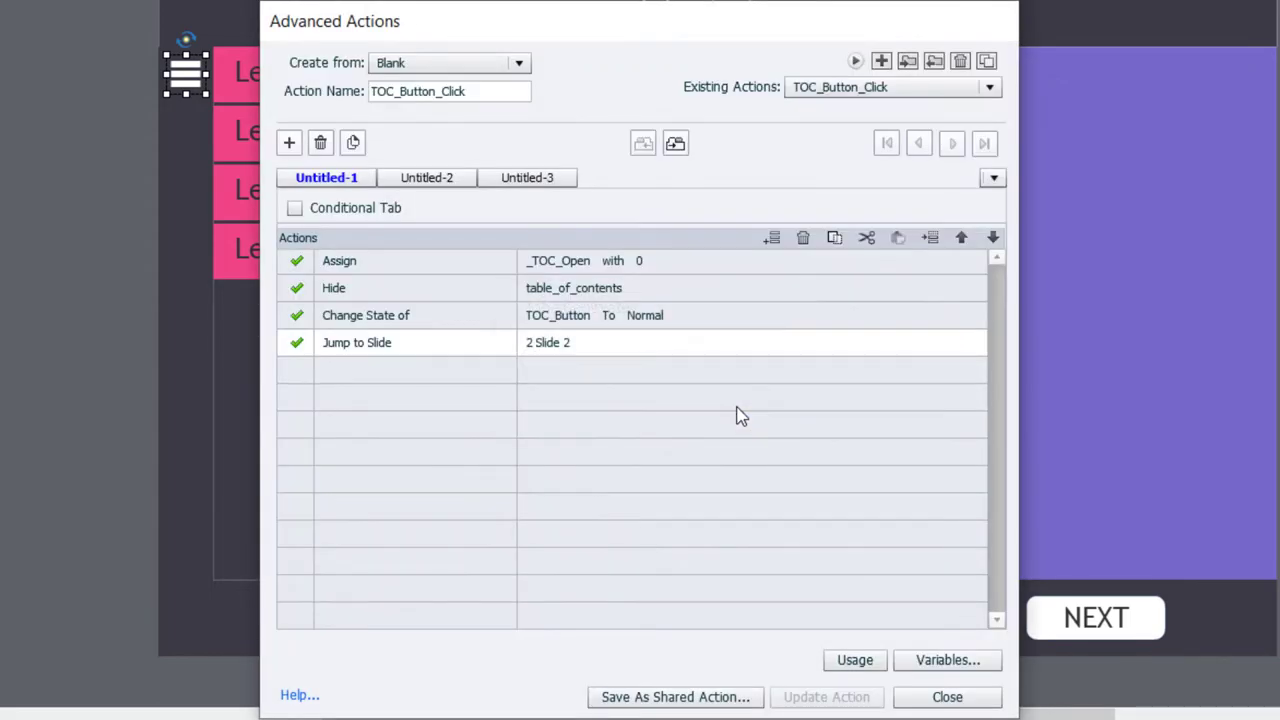
click(960, 699)
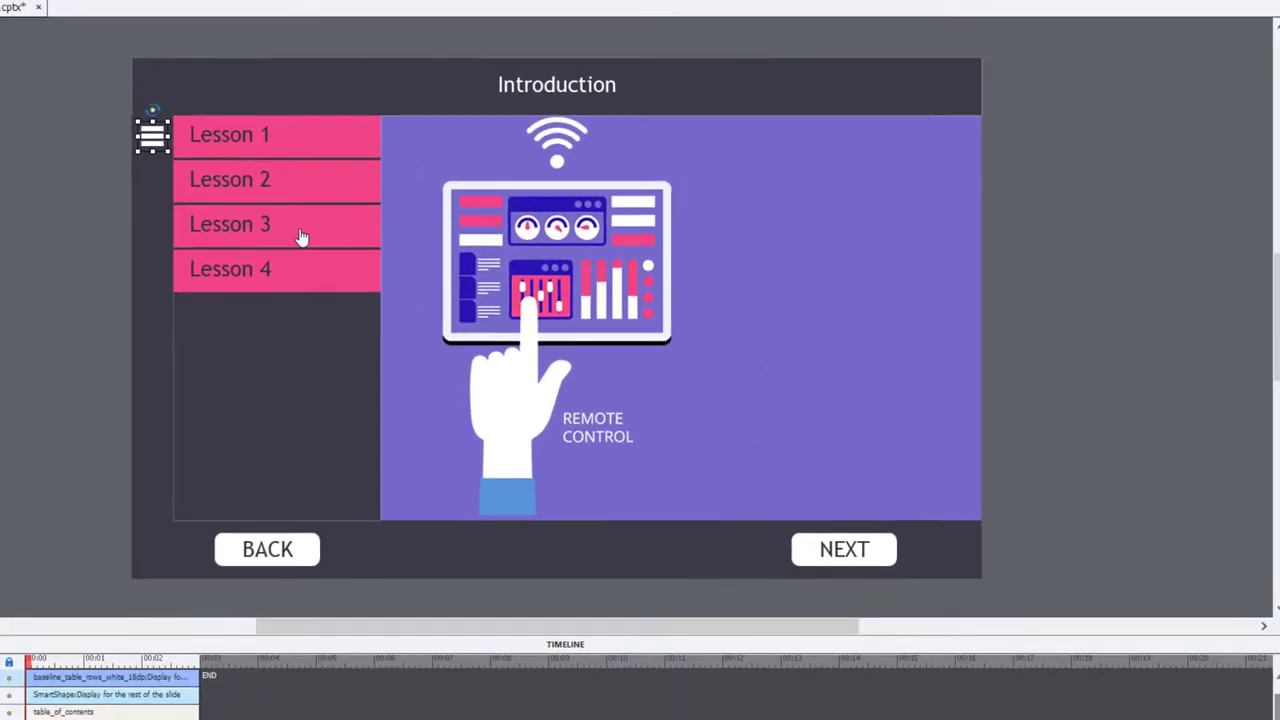
- Set the Lesson 1 button's success action to execute the TOC_Button_Click shared action
click(283, 136)
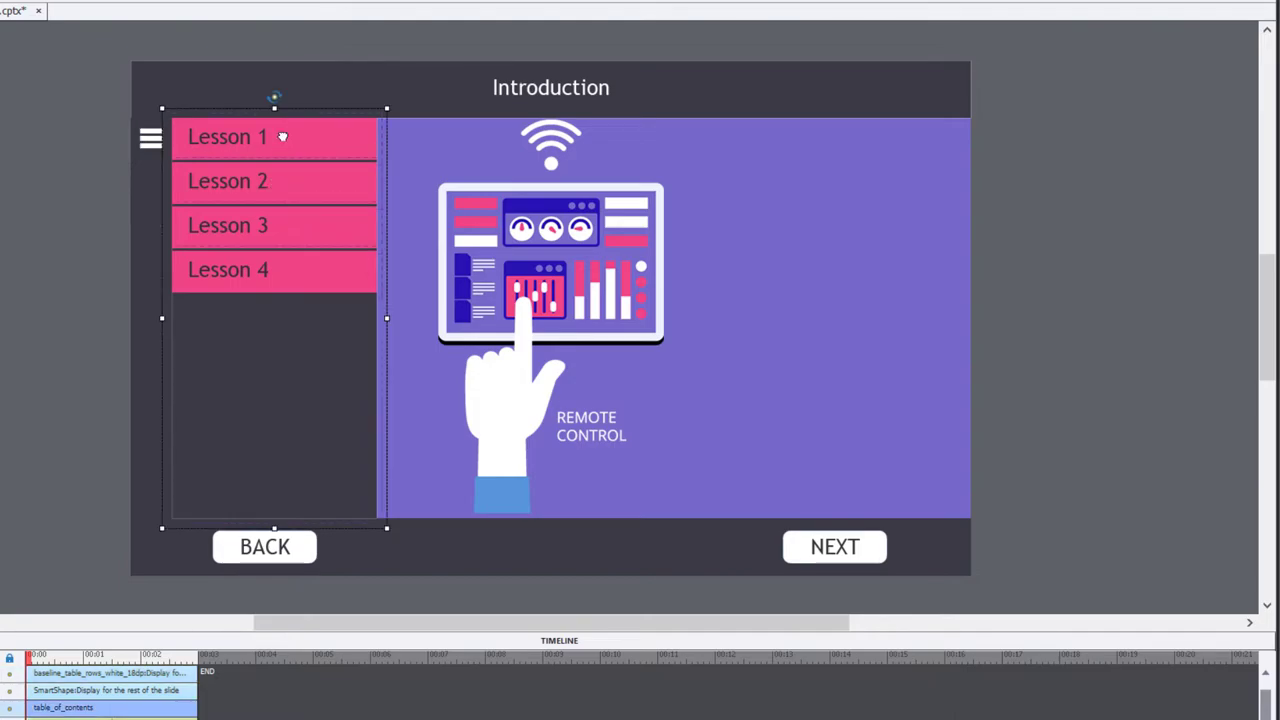
click(283, 136)
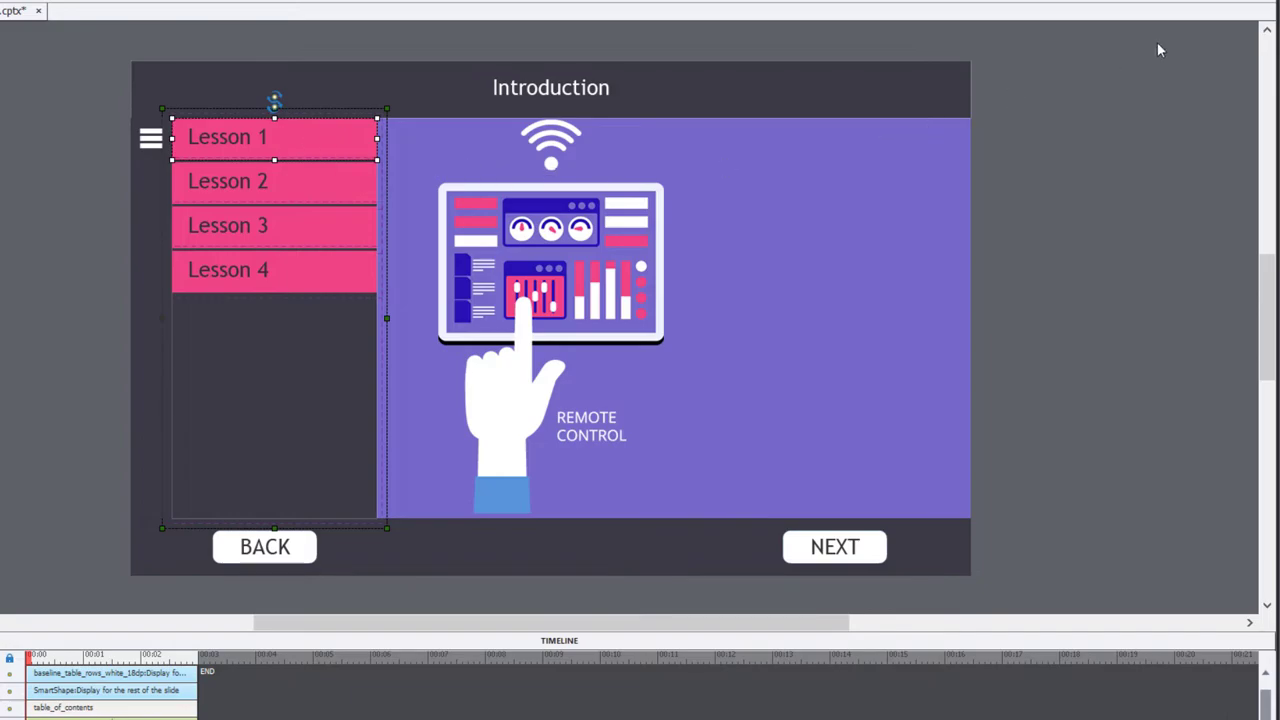
key(shift+F7)
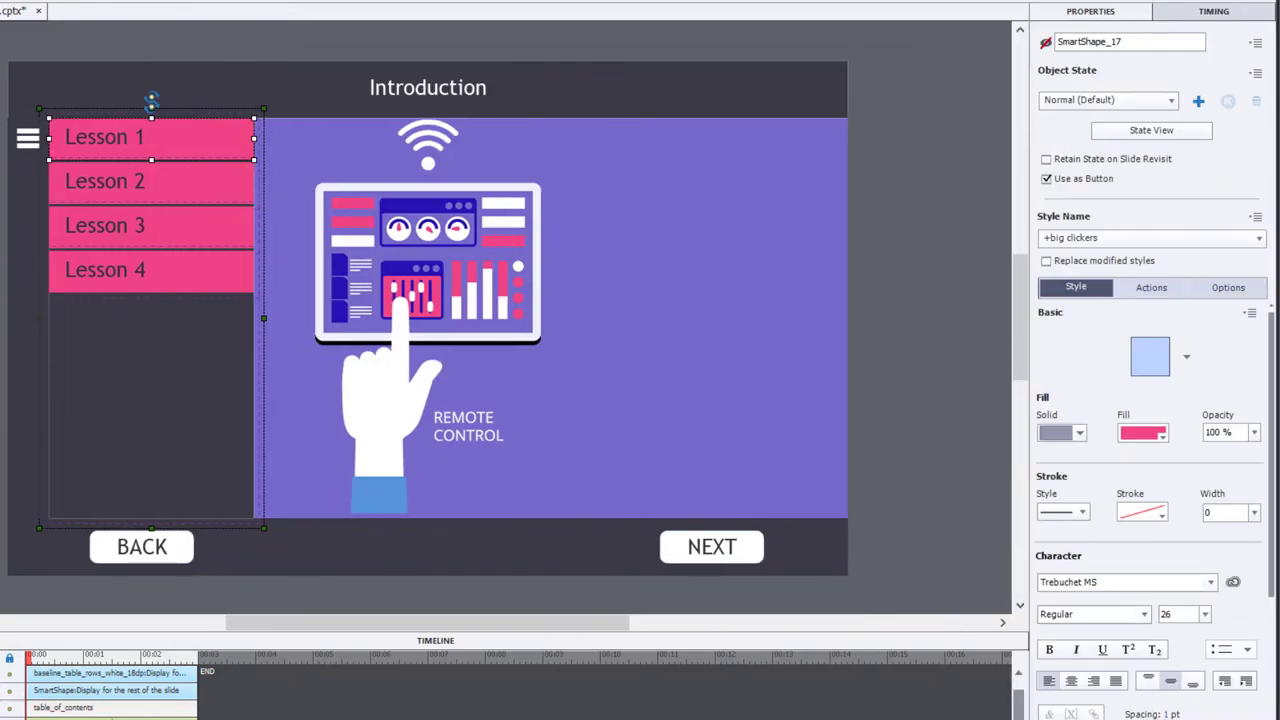
click(1152, 289)
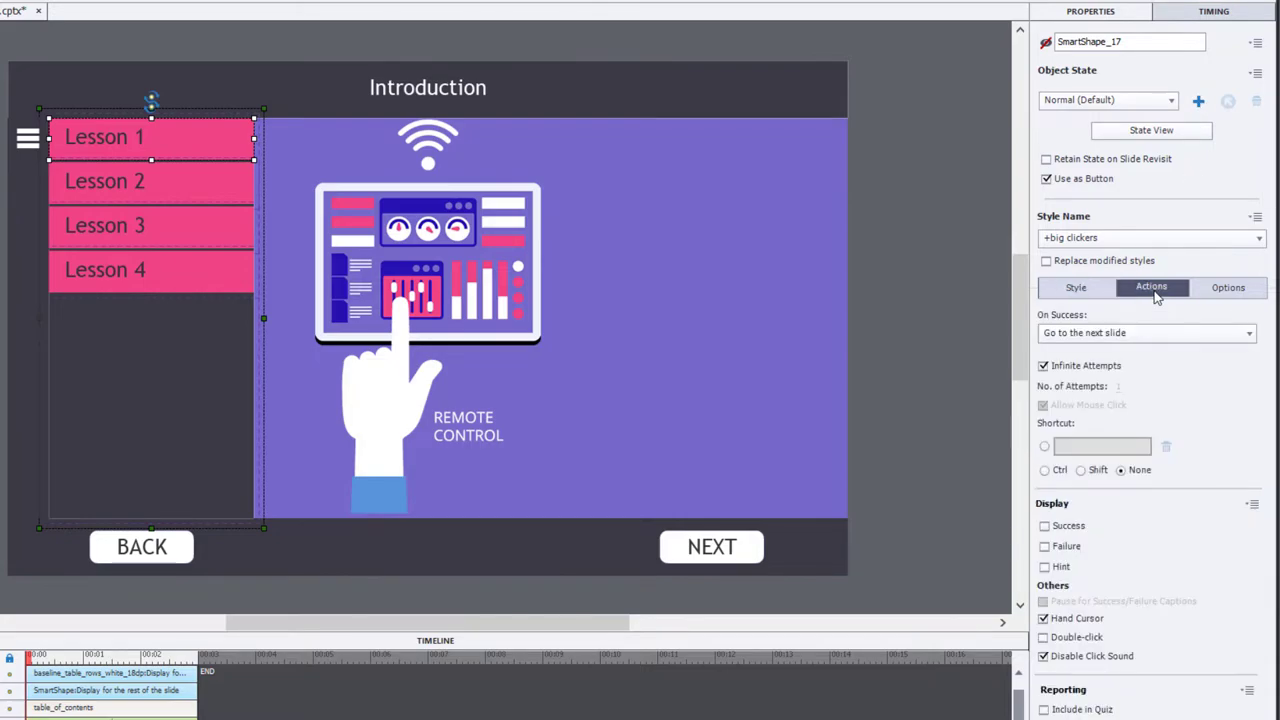
click(1093, 335)
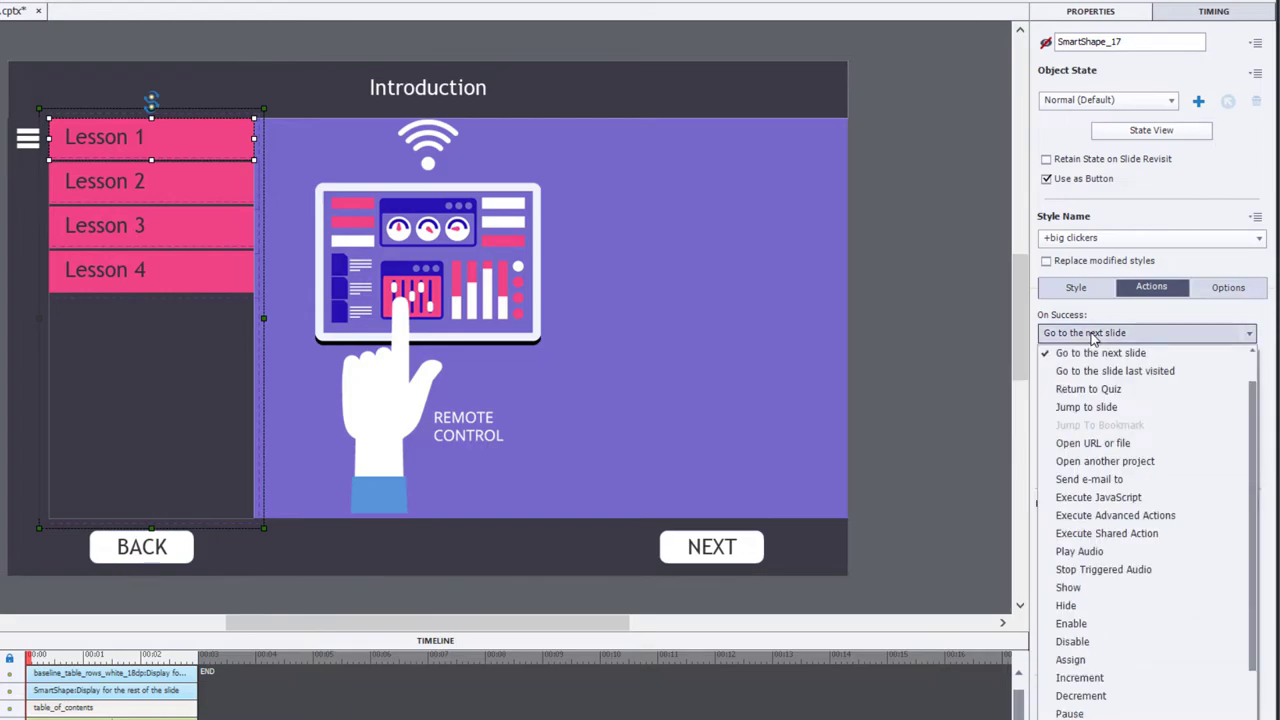
click(1147, 533)
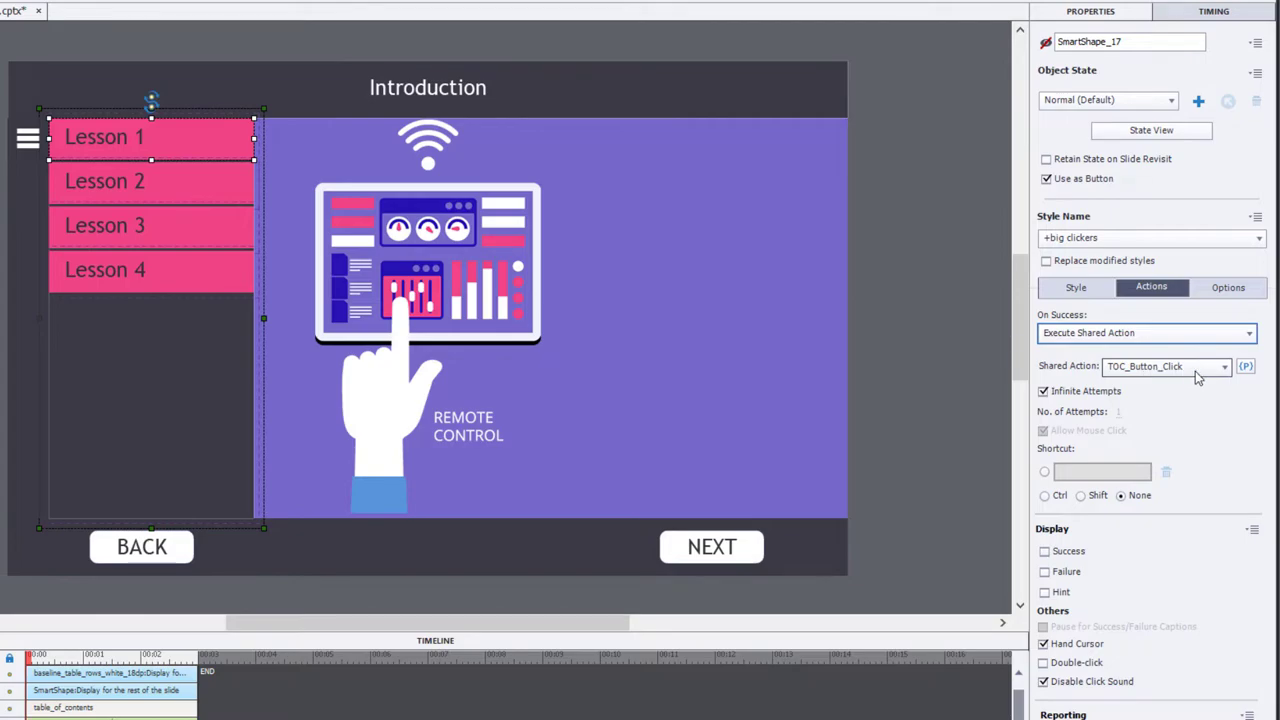
- In Lesson 1's shared action parameters, assign table_of_contents as the grouped object and TOC_Button as the TOC button
click(1246, 368)
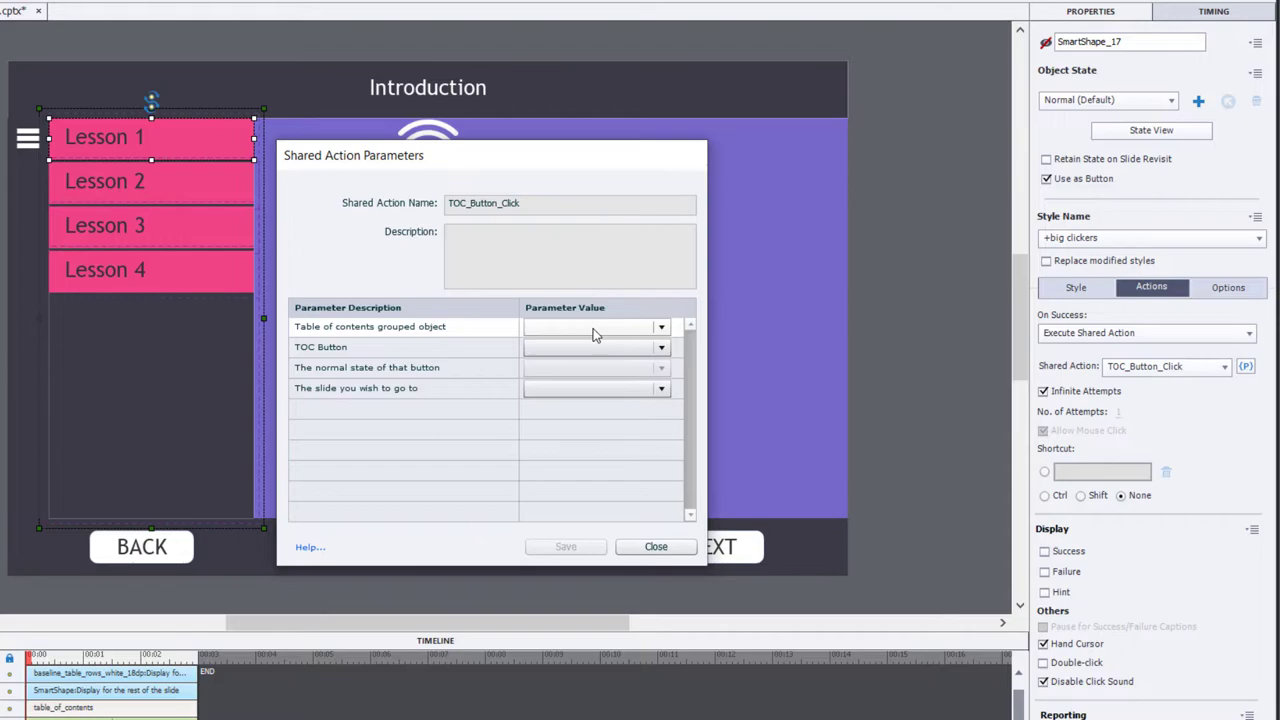
click(593, 330)
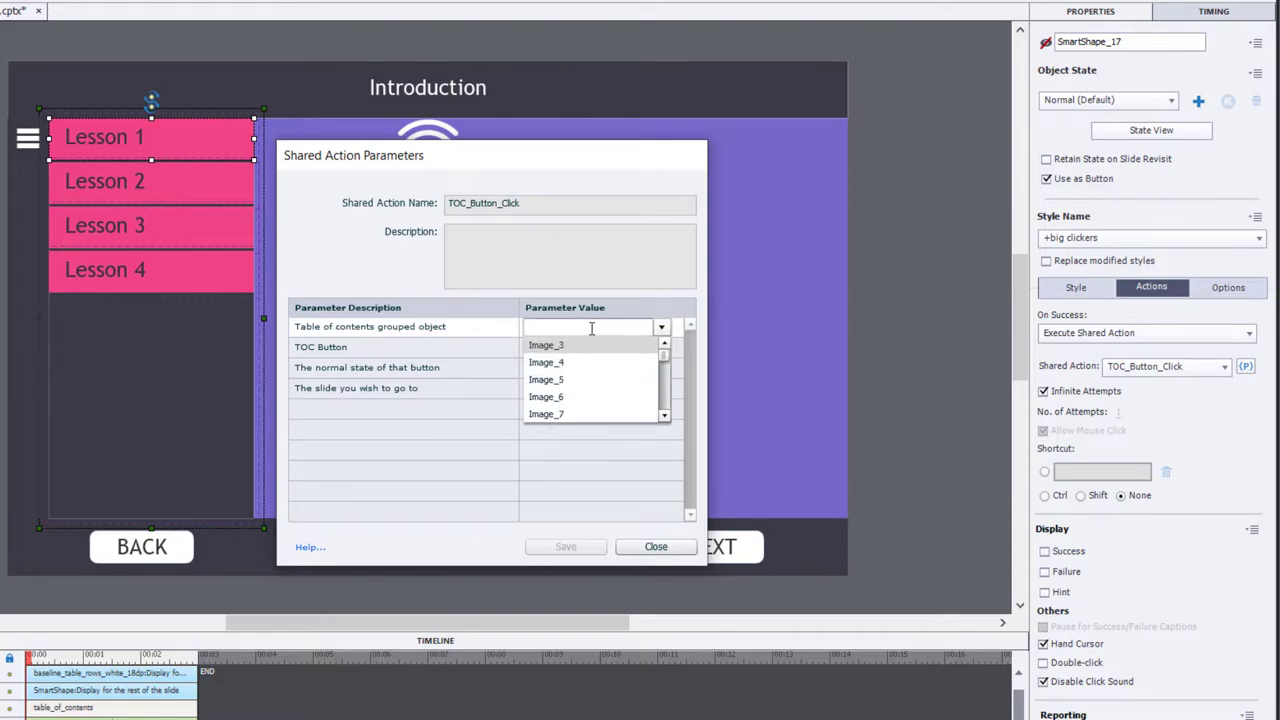
text(tab)
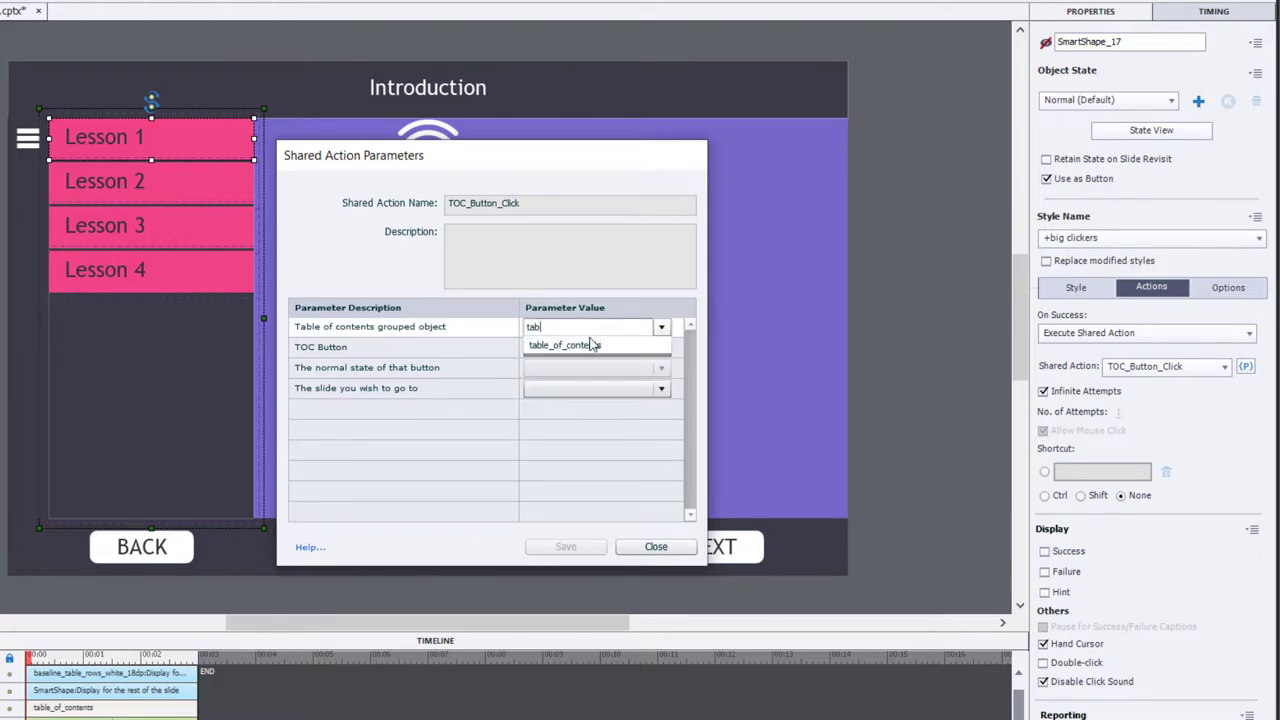
click(591, 346)
click(590, 352)
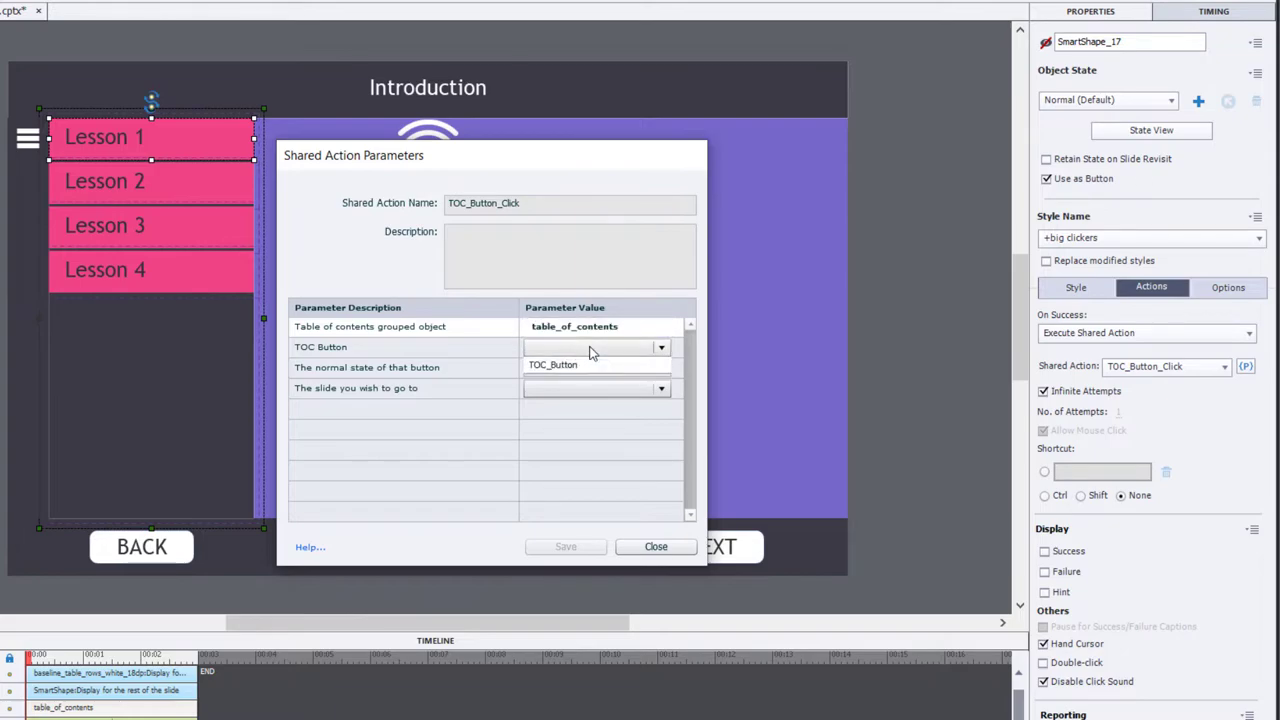
click(565, 371)
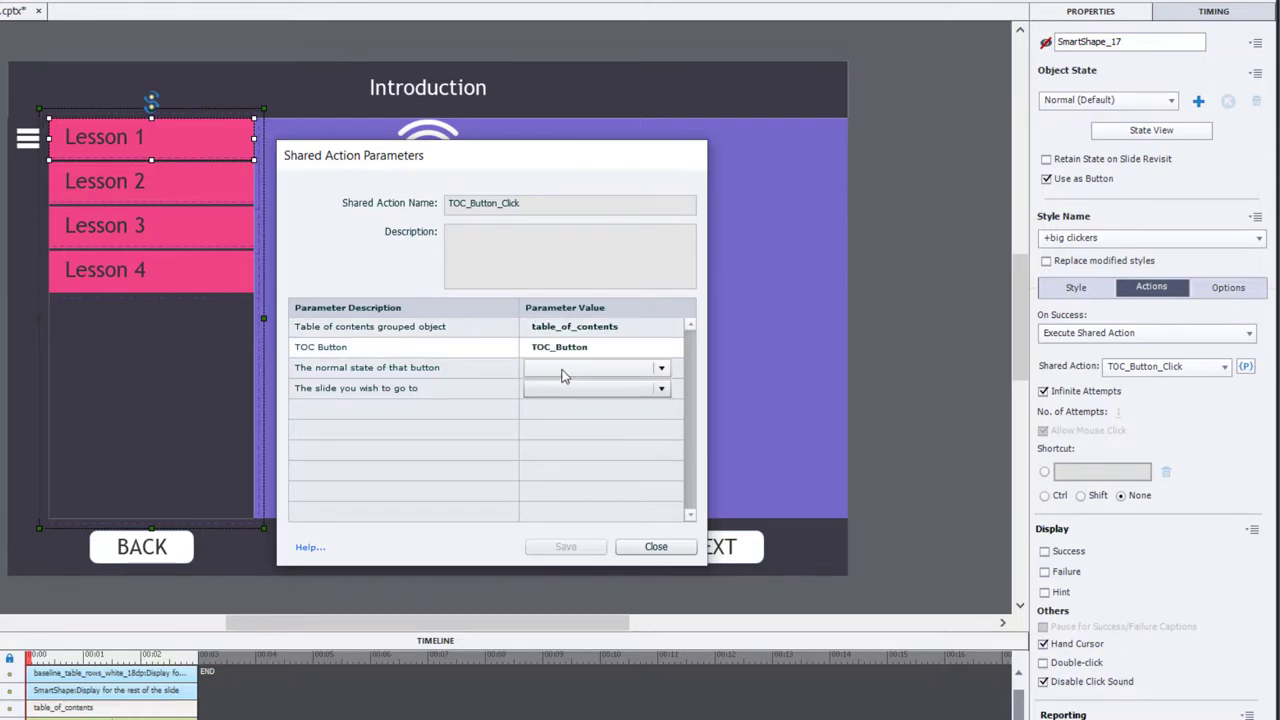
- Set Lesson 1's button state parameter to Normal and its destination to 2 Slide 2, and save the parameters
click(564, 371)
click(558, 387)
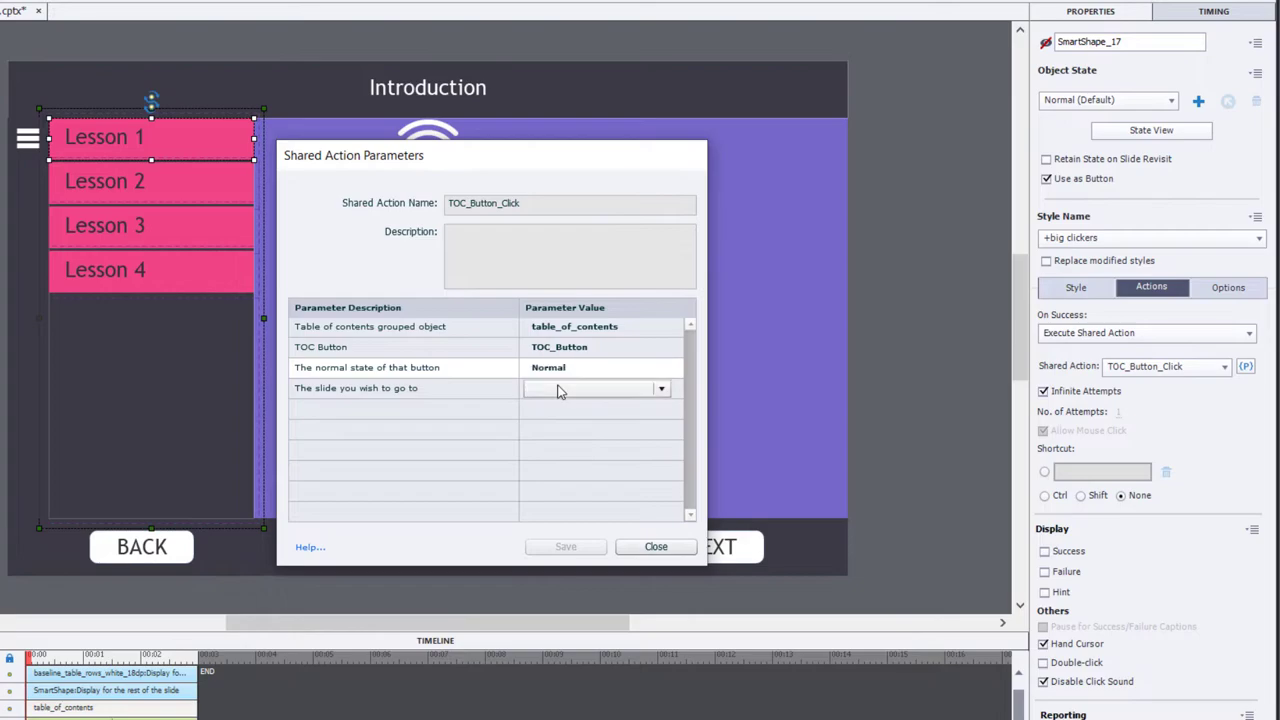
click(563, 397)
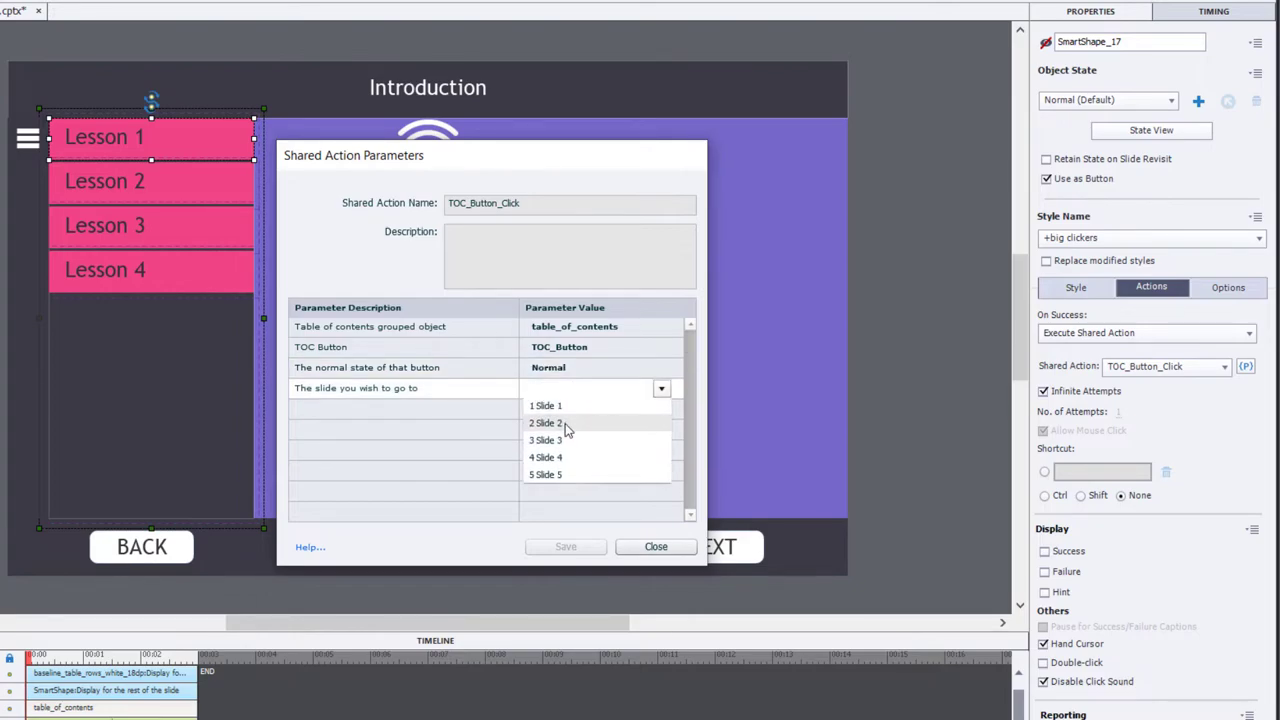
click(565, 423)
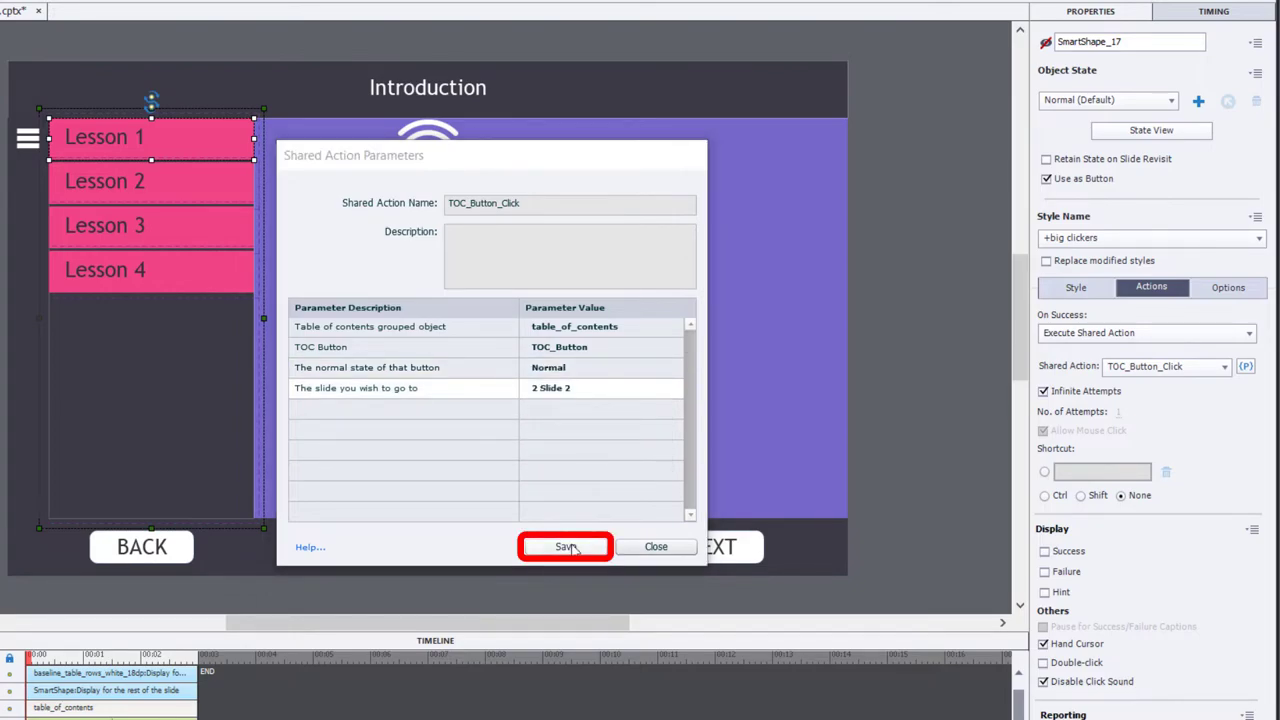
click(566, 546)
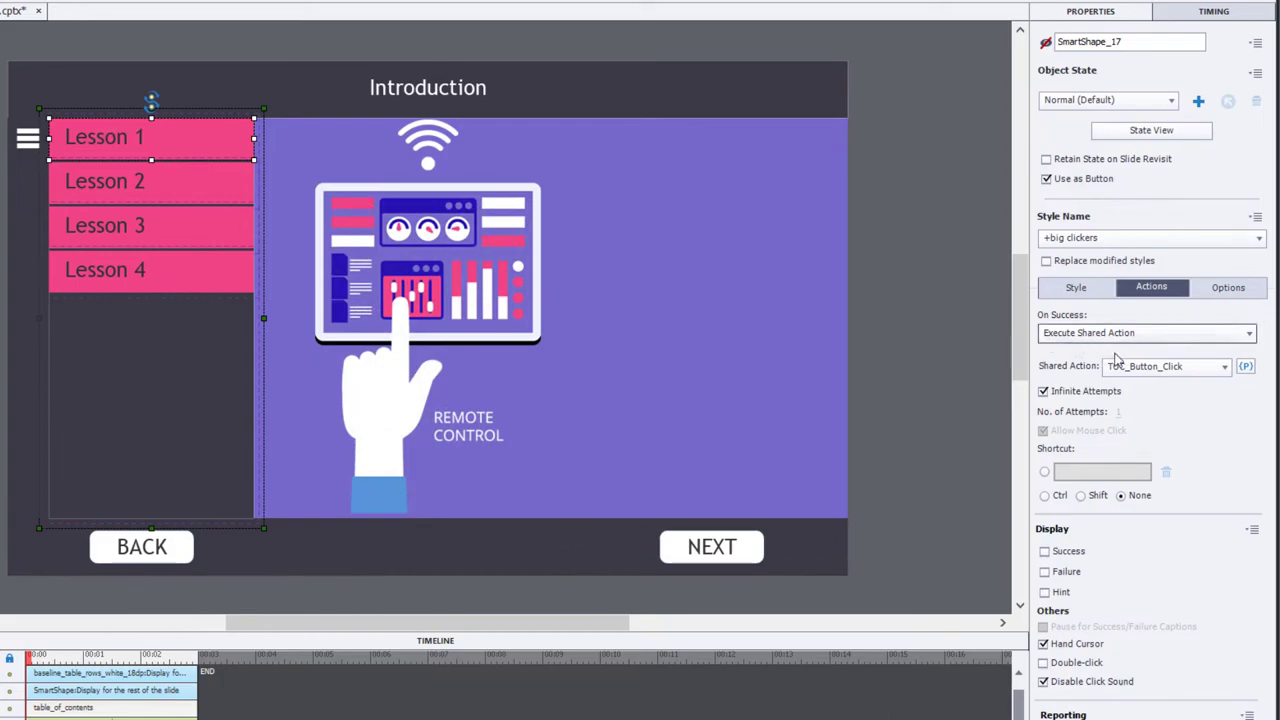
- Set the Lesson 2 button's success action to execute the TOC_Button_Click shared action
click(181, 188)
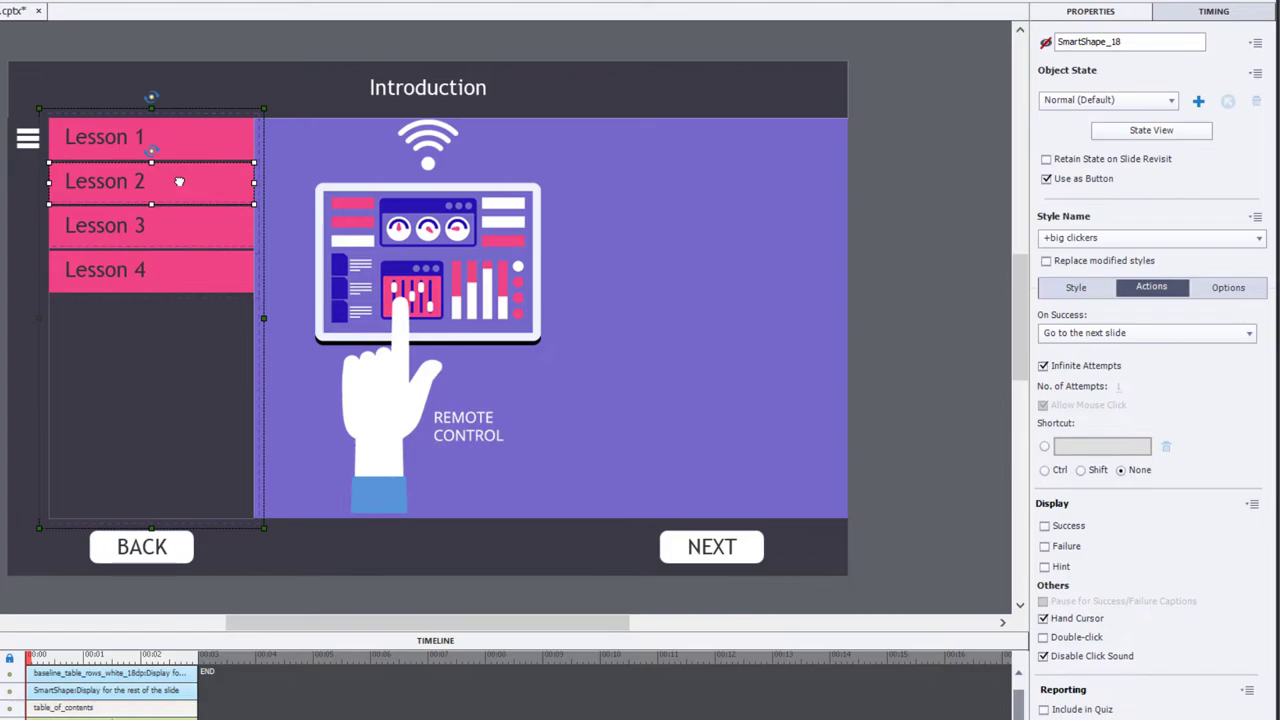
click(1148, 335)
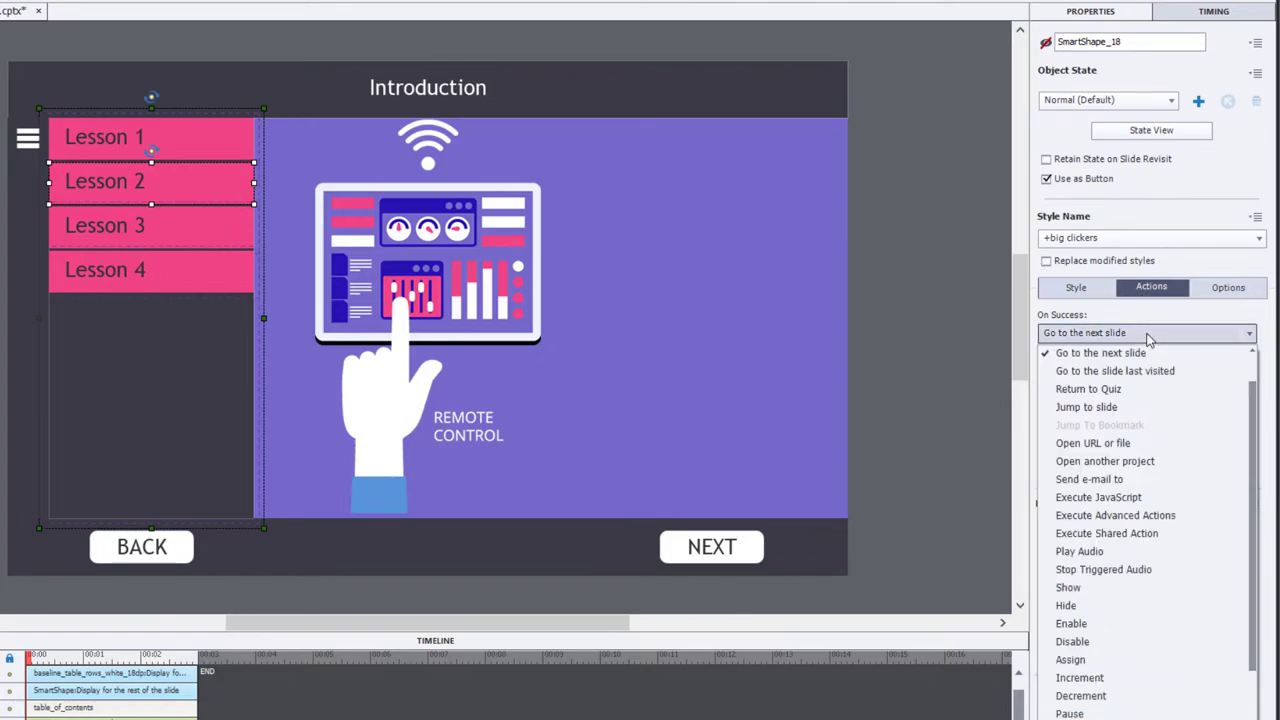
click(1145, 534)
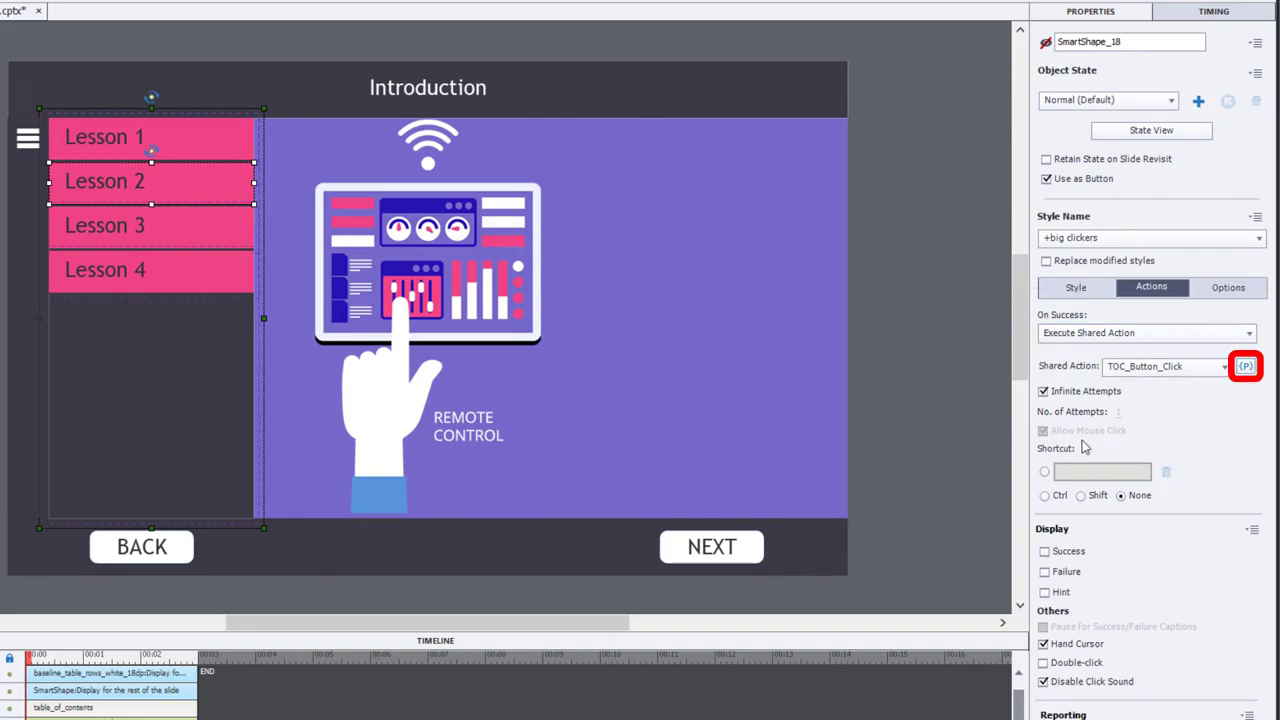
- In Lesson 2's shared action parameters, assign table_of_contents as the grouped object and TOC_Button as the TOC button
click(1245, 366)
click(554, 327)
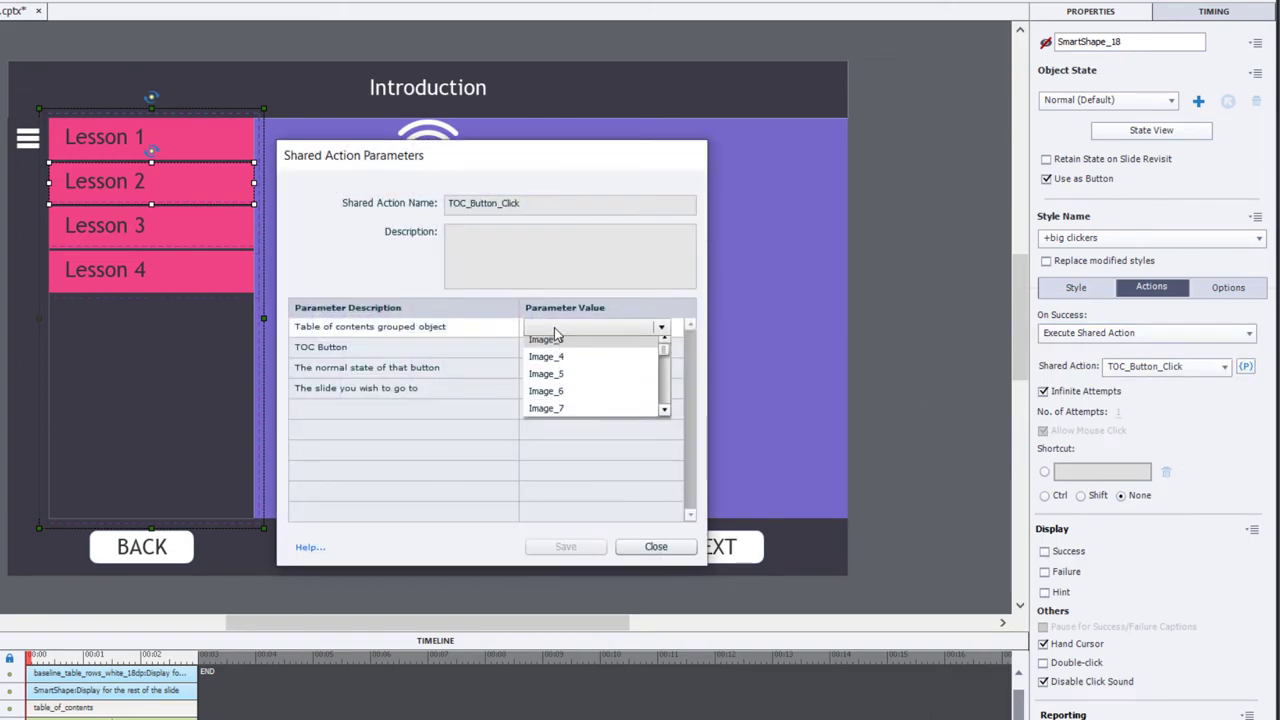
text(tabl)
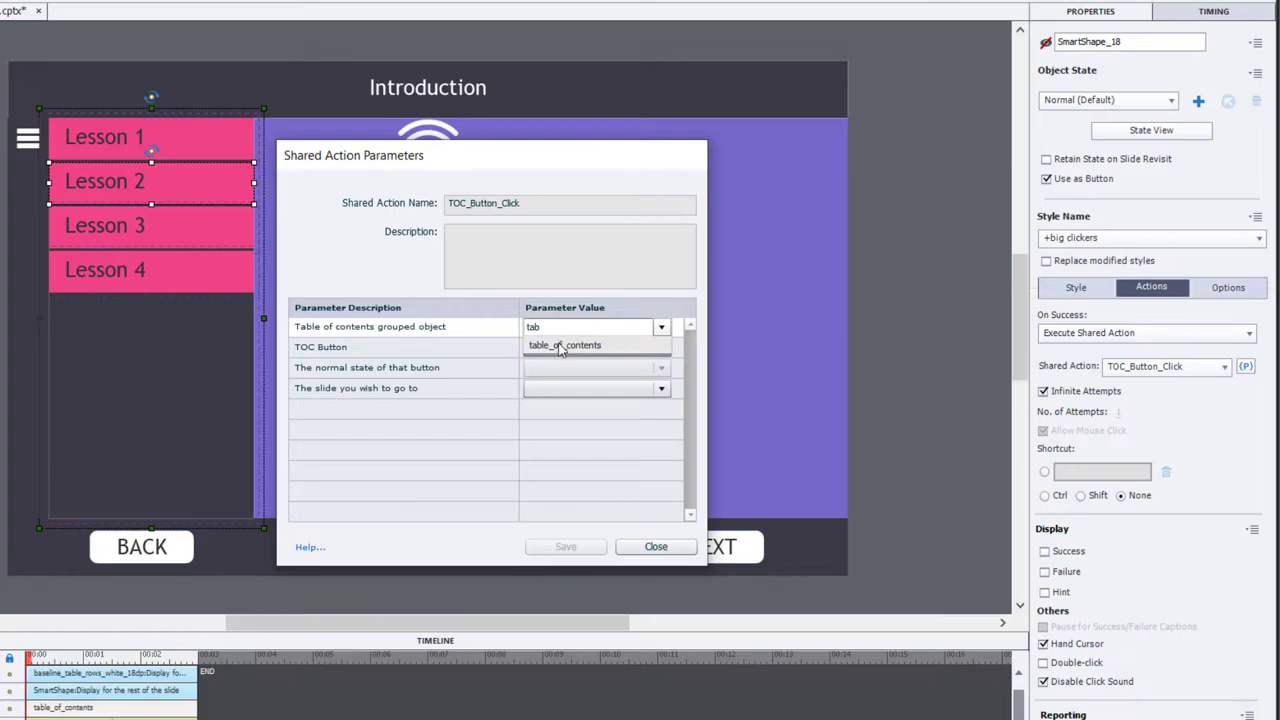
click(556, 347)
click(580, 347)
click(553, 366)
- Set Lesson 2's button state parameter to Normal and its destination to 3 Slide 3, and save the parameters
click(563, 367)
click(564, 388)
click(557, 391)
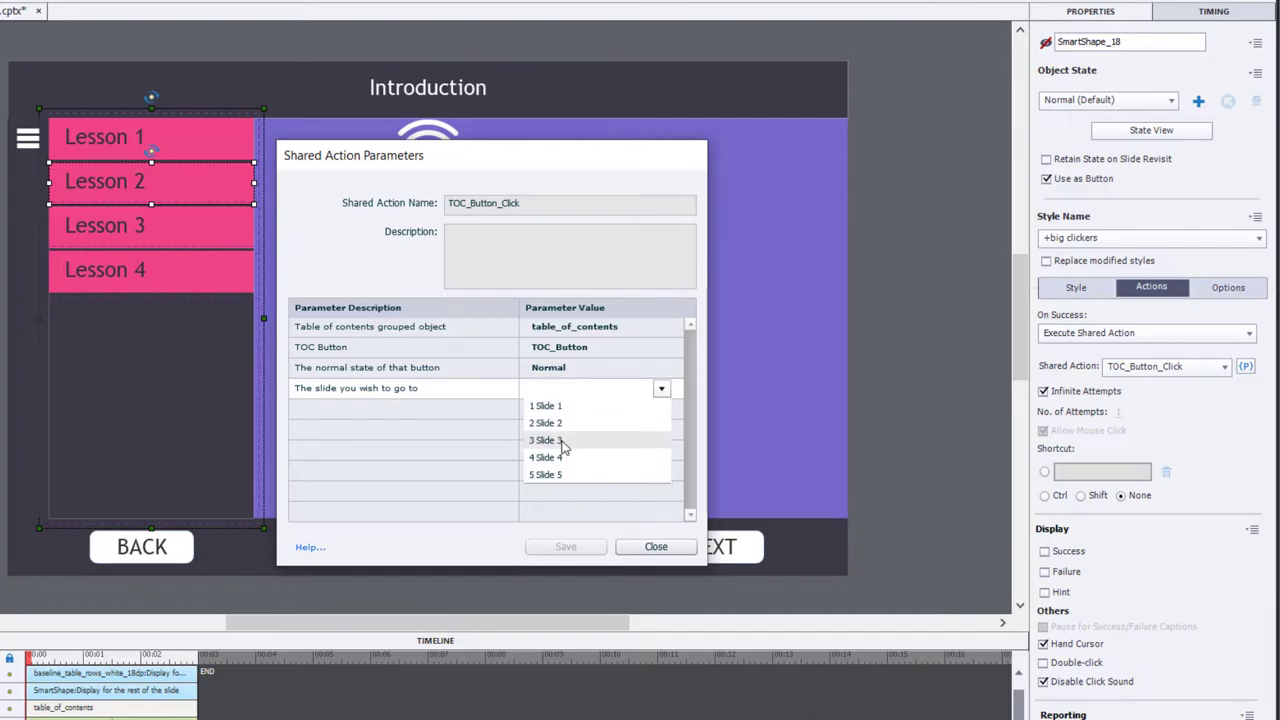
click(563, 441)
click(566, 547)
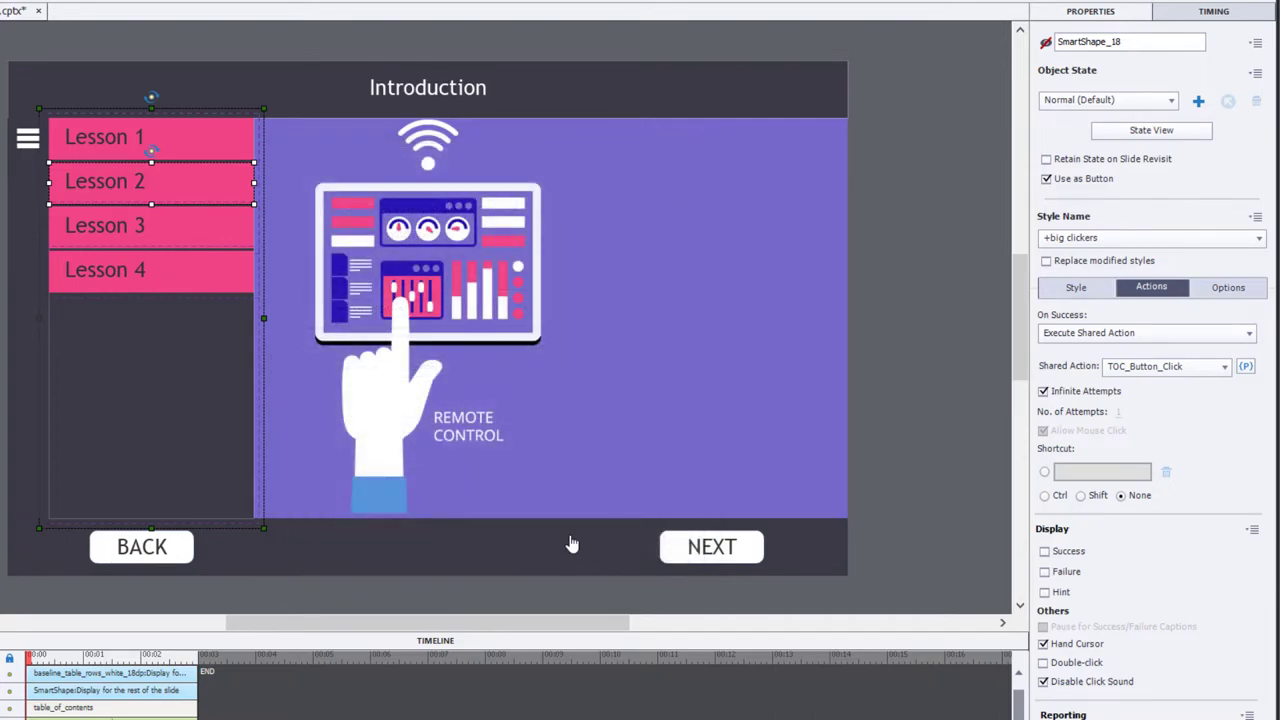
- Set the Lesson 3 button's success action to execute the TOC_Button_Click shared action
click(181, 223)
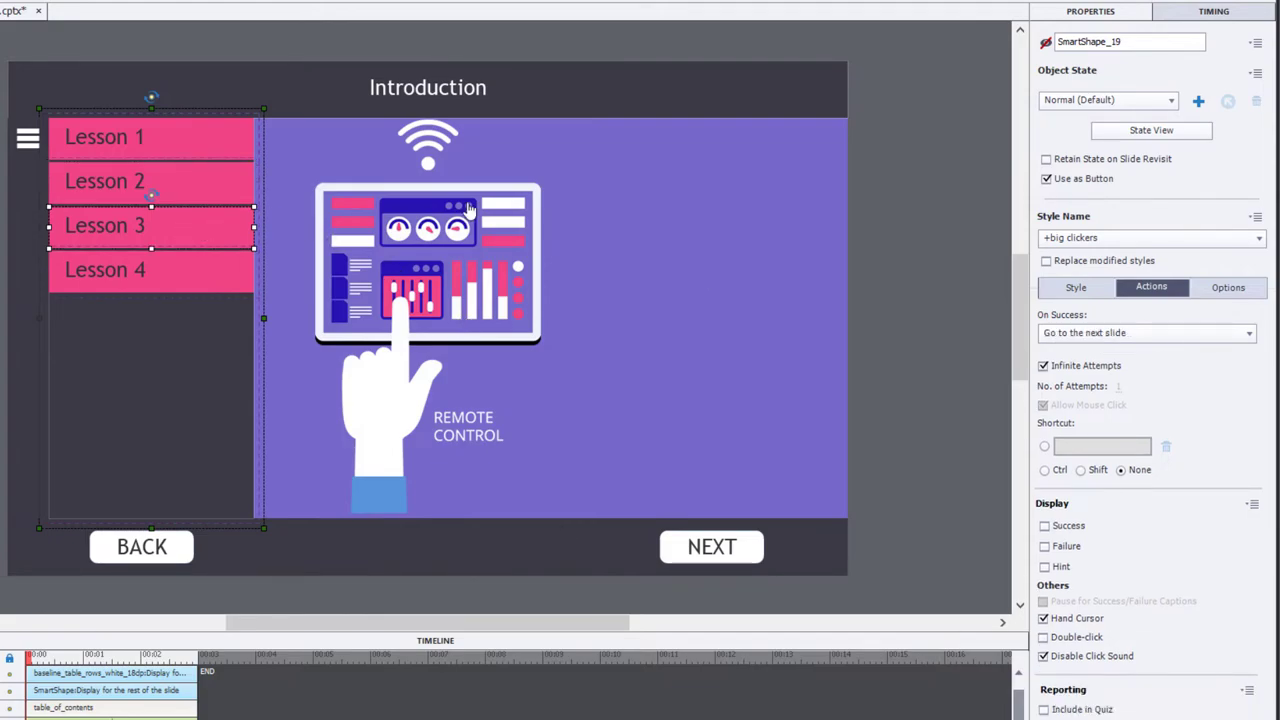
click(1172, 335)
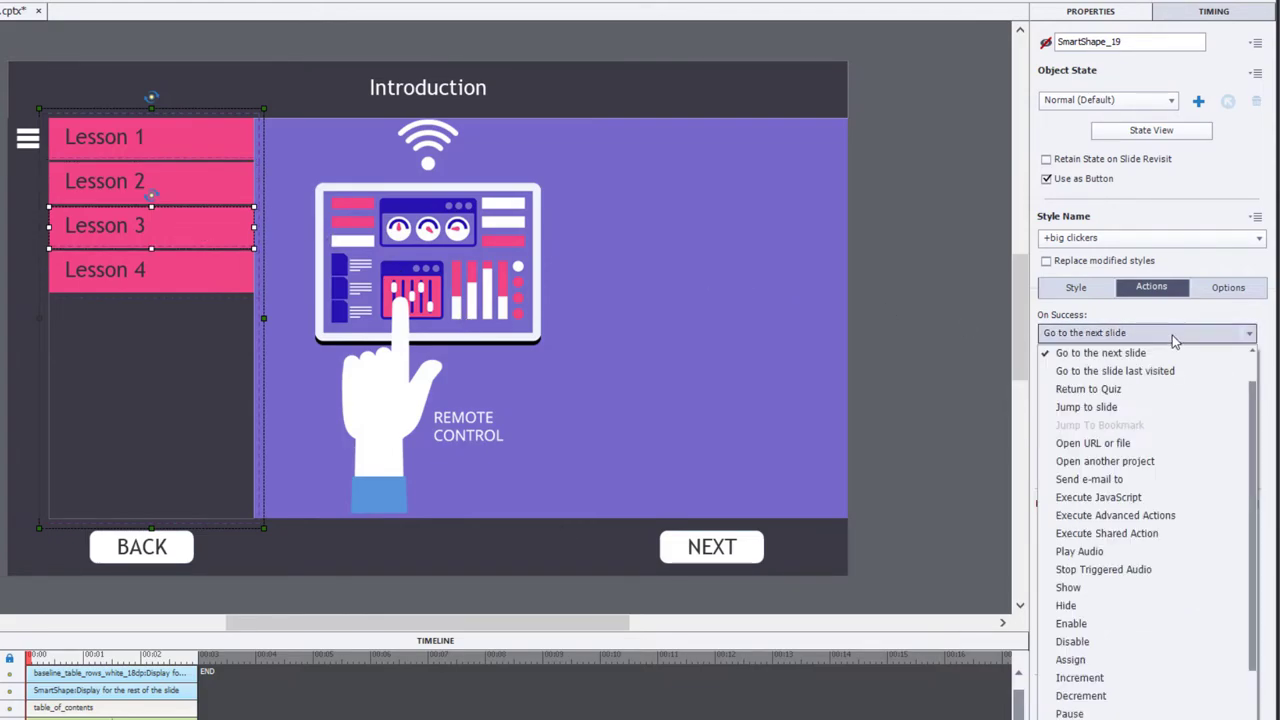
click(1161, 541)
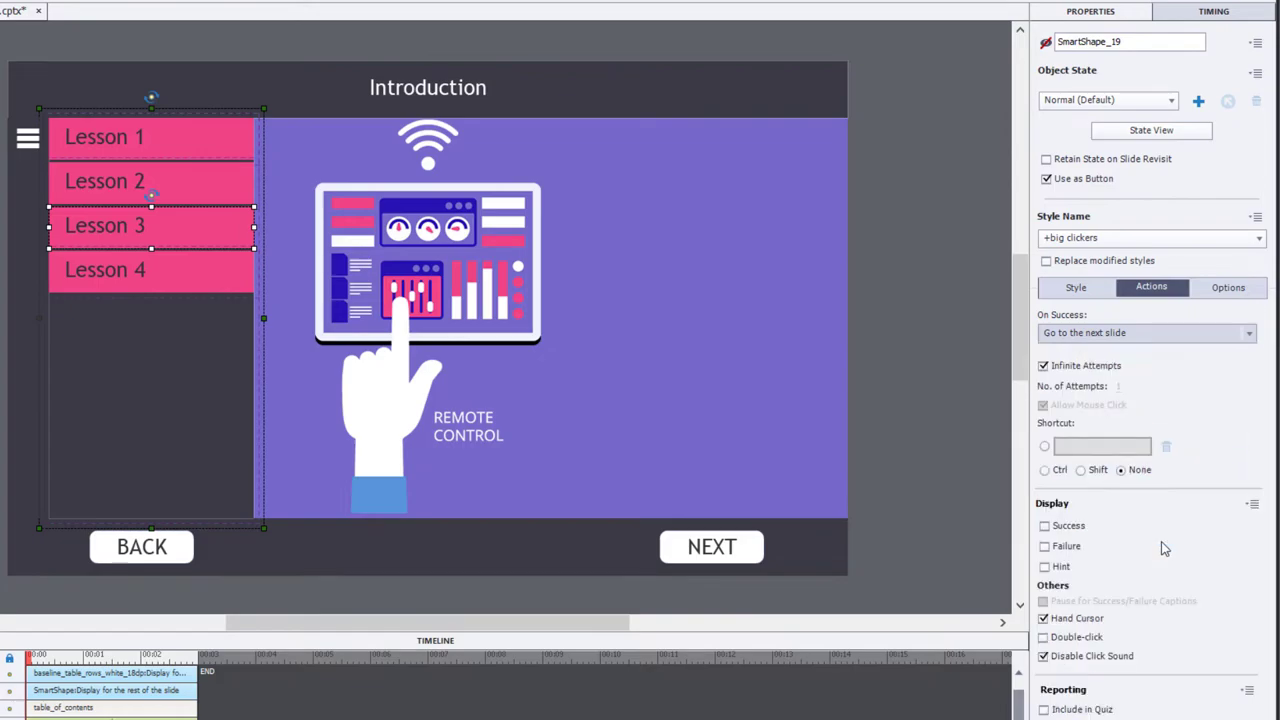
- In Lesson 3's shared action parameters, assign table_of_contents as the grouped object and TOC_Button as the TOC button
click(1245, 366)
click(600, 327)
click(599, 346)
click(599, 347)
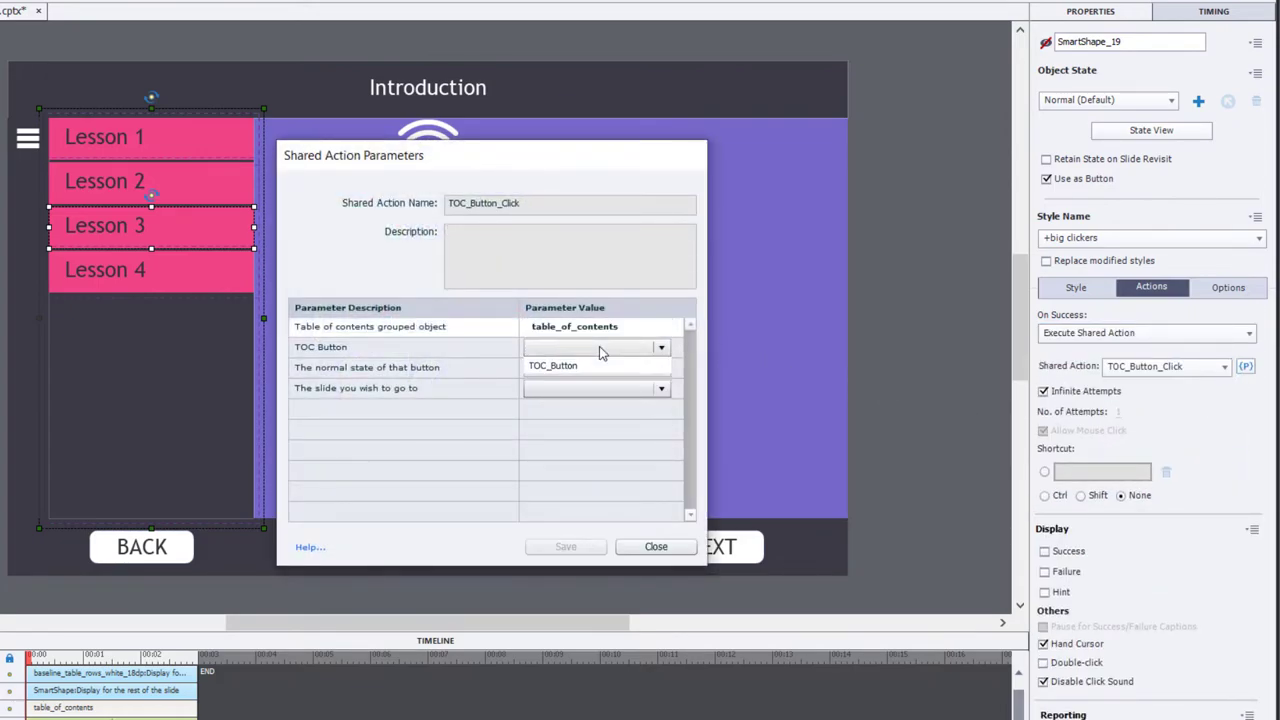
click(597, 365)
- Set Lesson 3's button state parameter to Normal and its destination to 4 Slide 4, and save the parameters
click(558, 370)
click(560, 386)
click(600, 388)
click(573, 390)
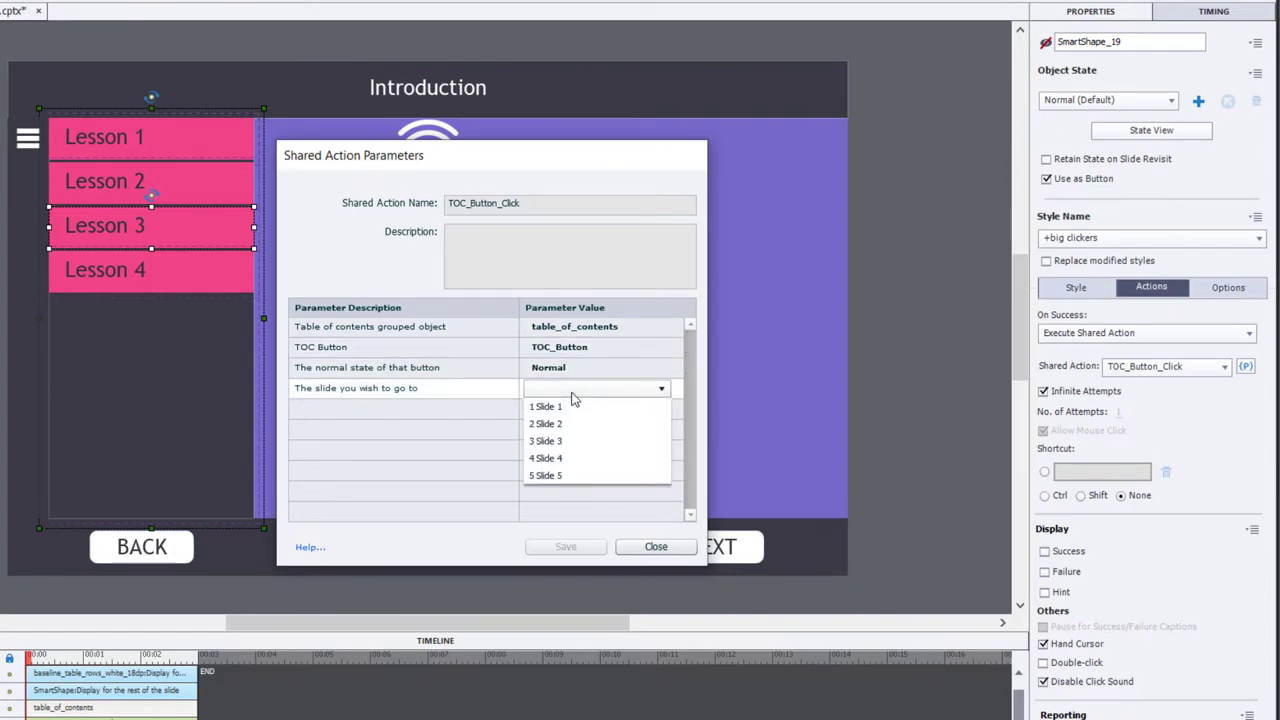
click(558, 458)
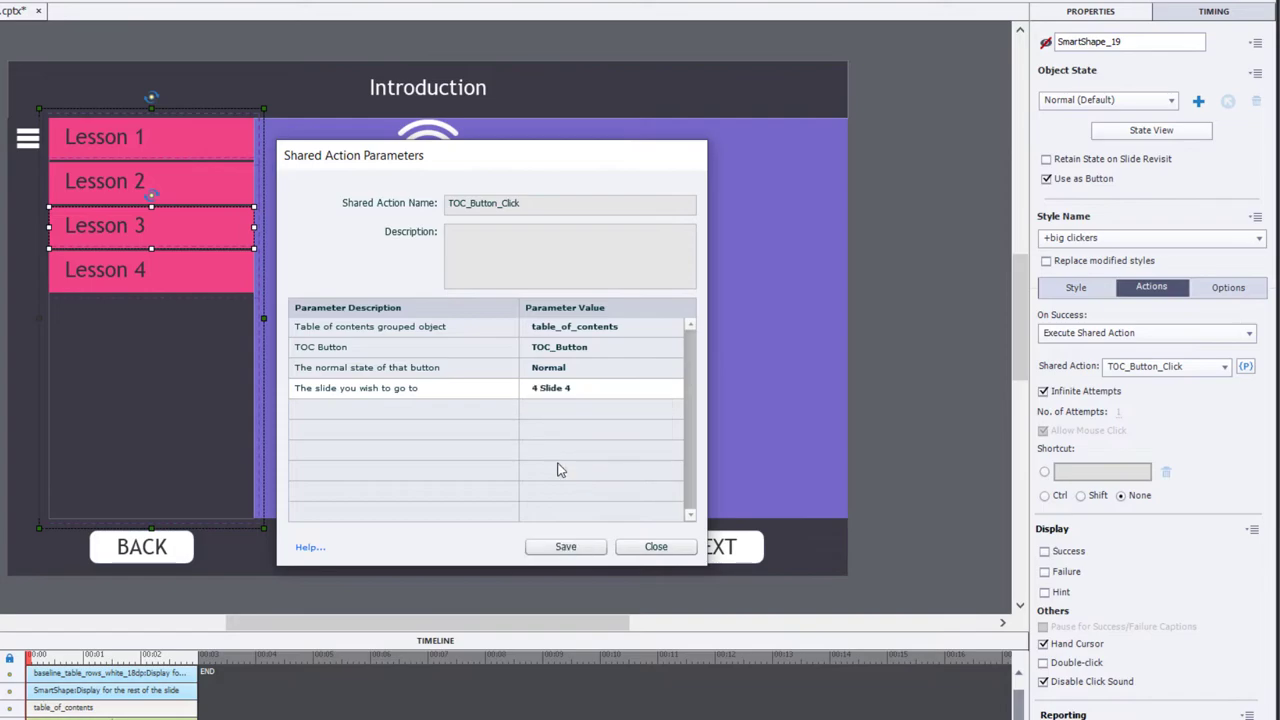
click(568, 549)
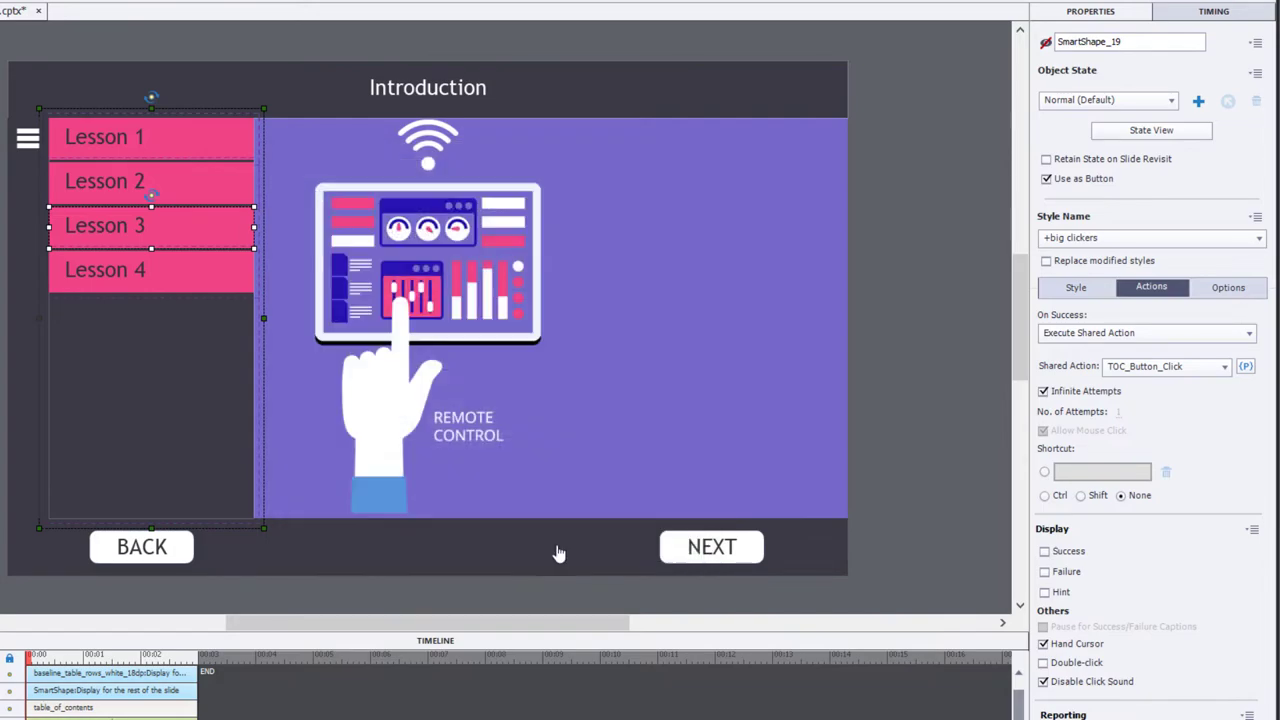
- Set the Lesson 4 button's success action to execute the TOC_Button_Click shared action
click(141, 290)
click(1124, 336)
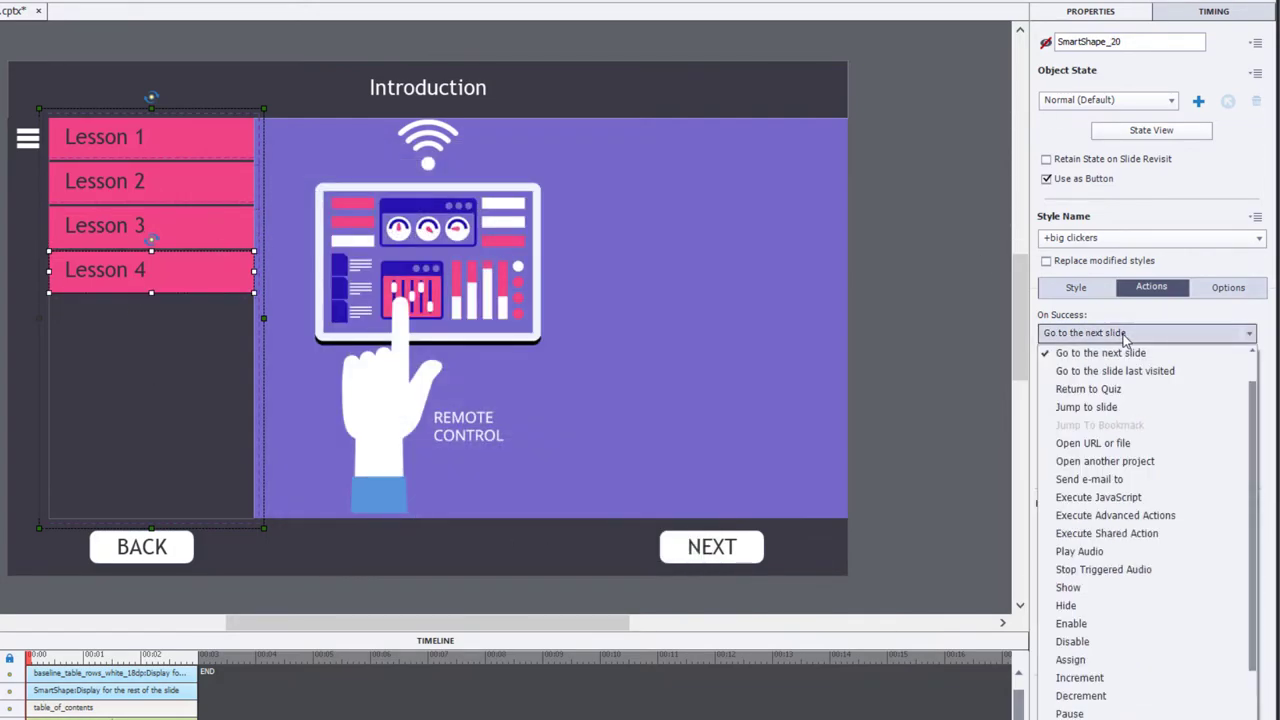
click(1107, 533)
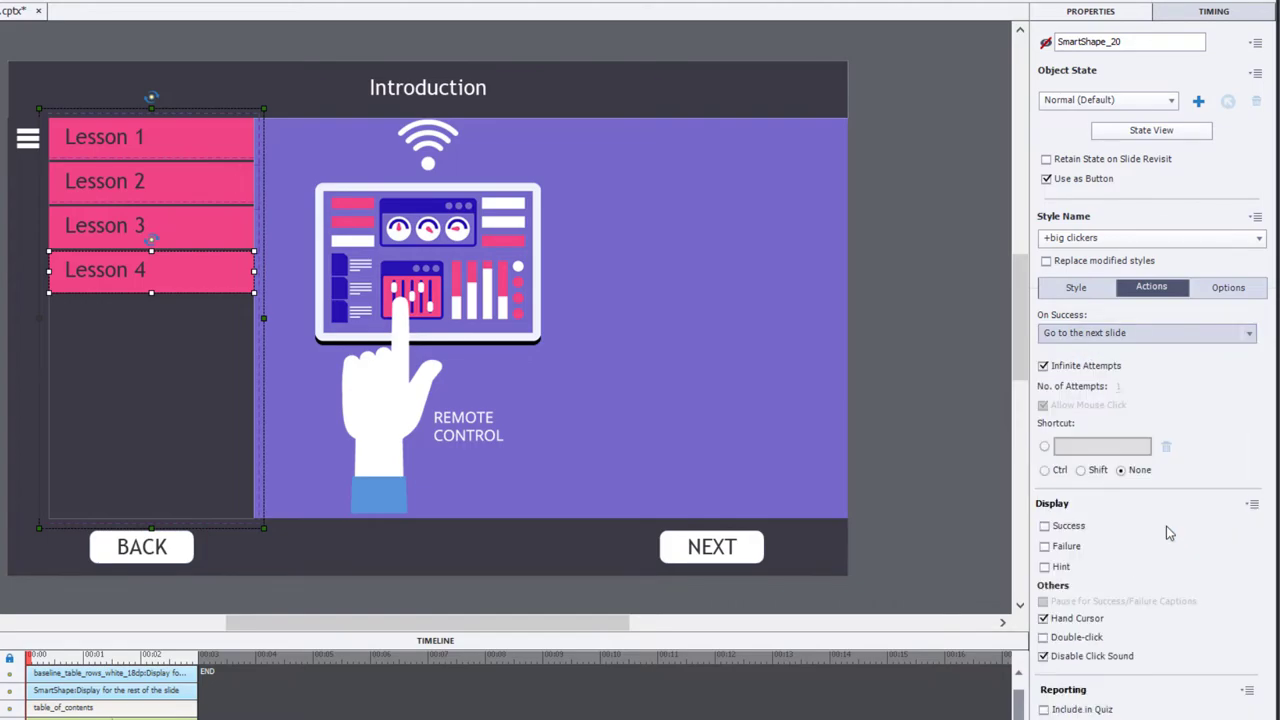
- In Lesson 4's shared action parameters, assign table_of_contents as the grouped object and TOC_Button as the TOC button
click(1245, 366)
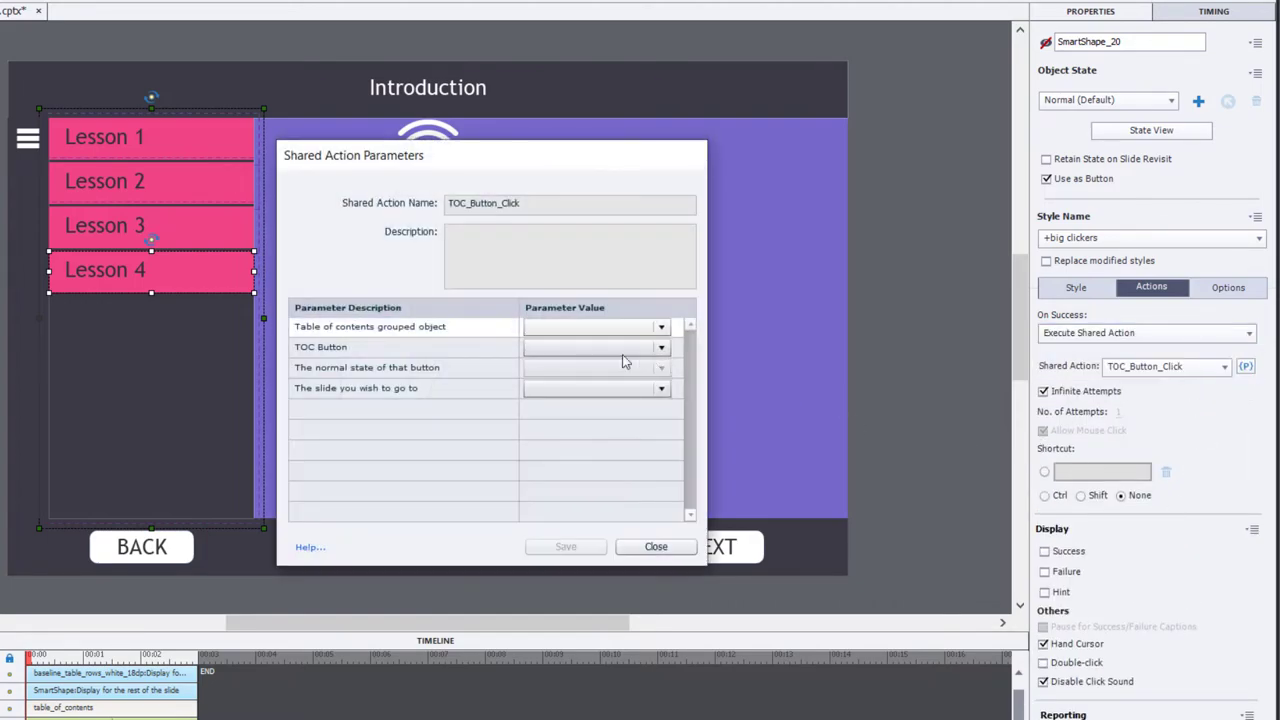
click(575, 328)
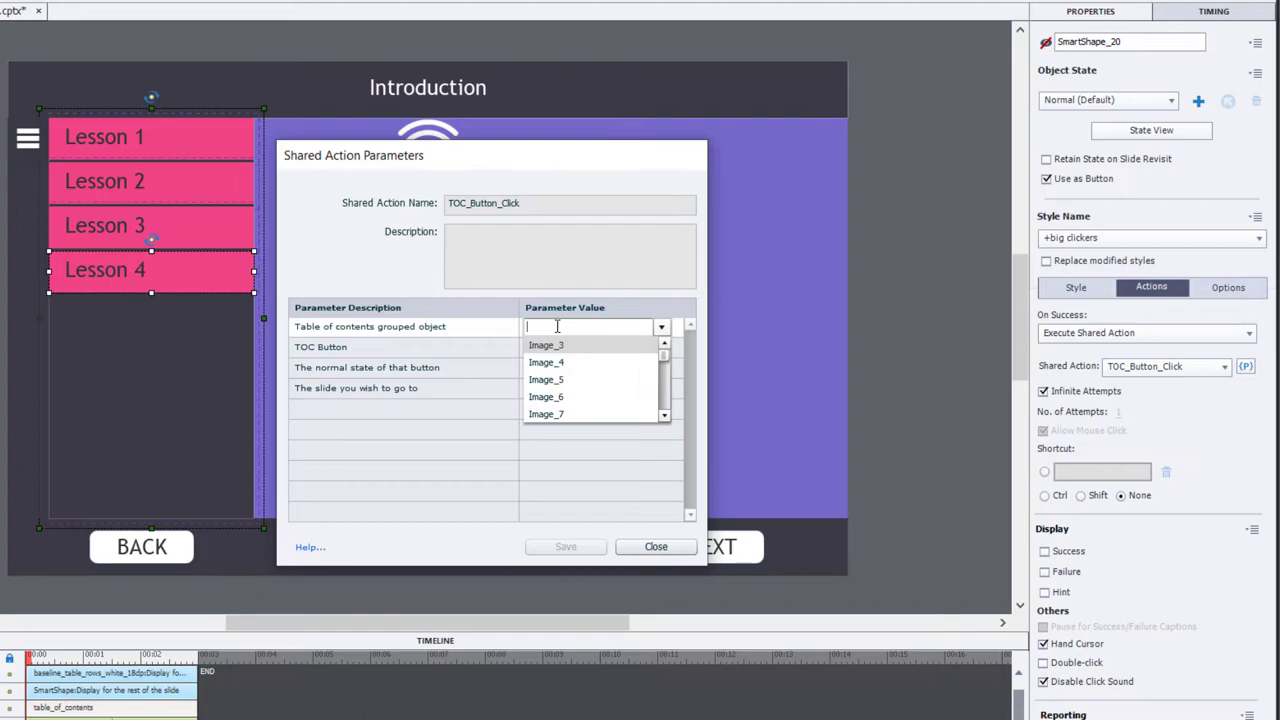
text(tabl)
click(562, 346)
click(561, 345)
- Set Lesson 4's button state parameter to Normal and its destination to 5 Slide 5, and save the parameters
click(567, 374)
click(566, 387)
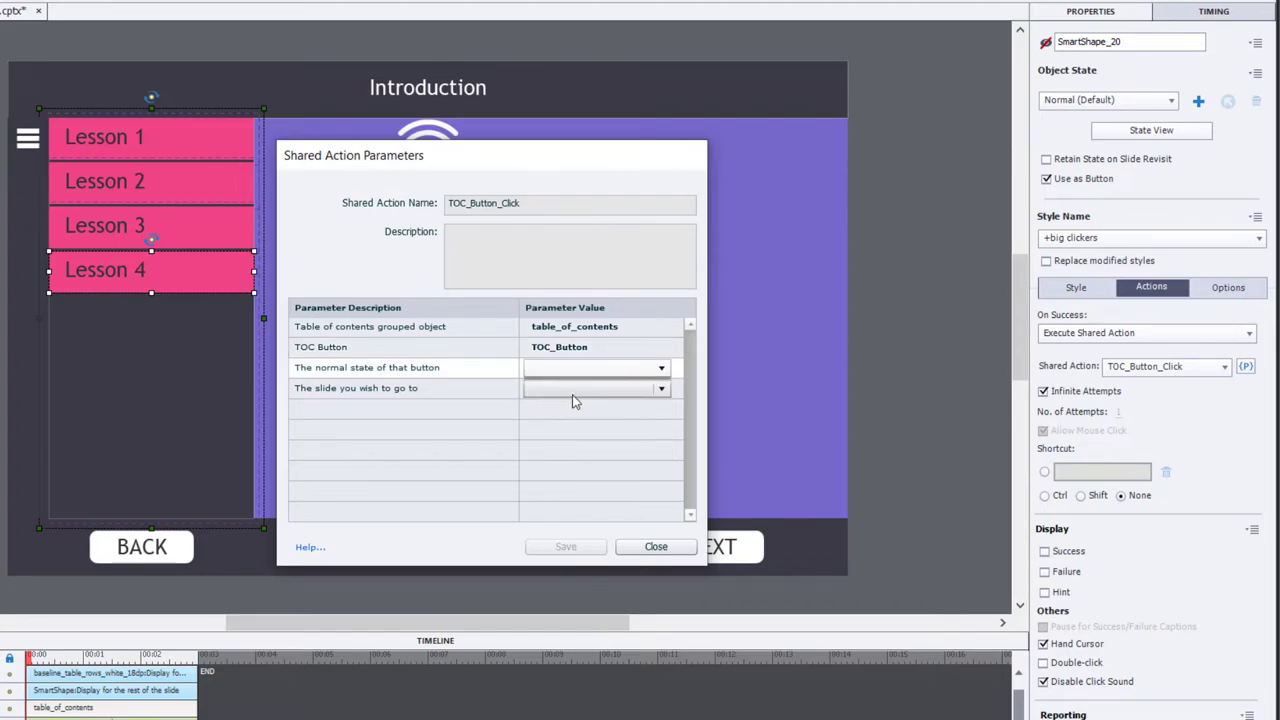
click(582, 388)
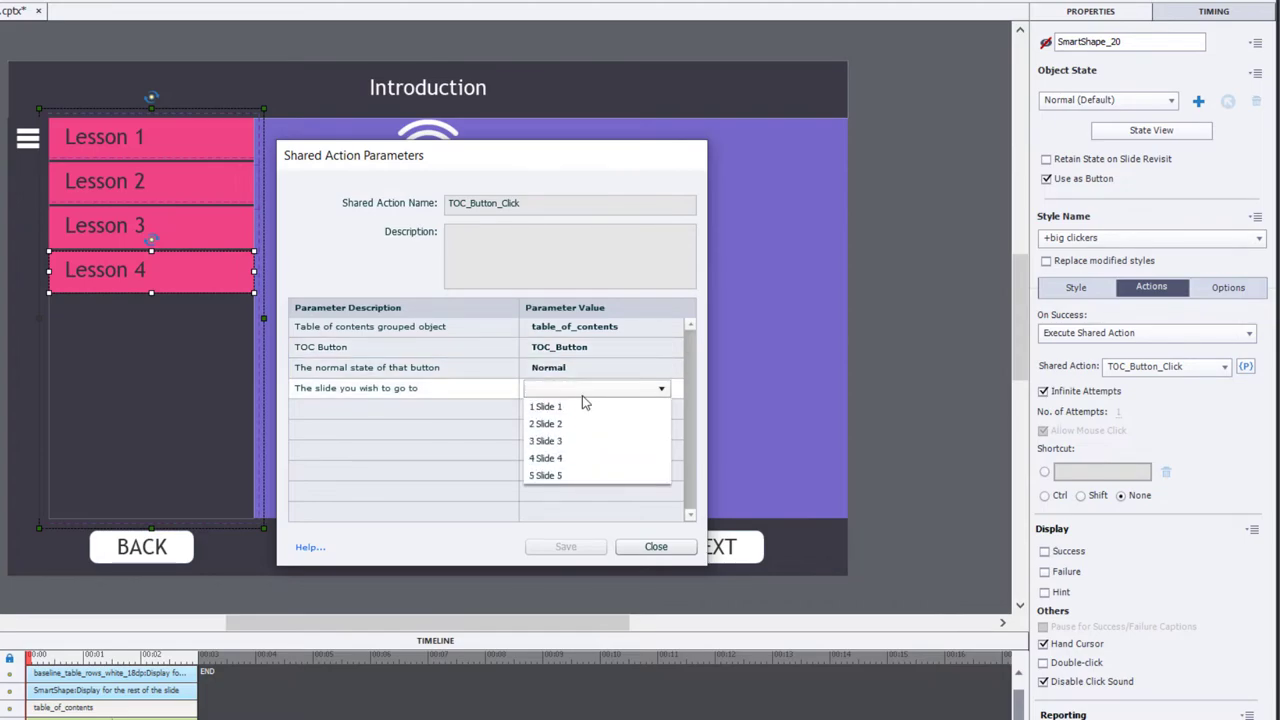
click(577, 474)
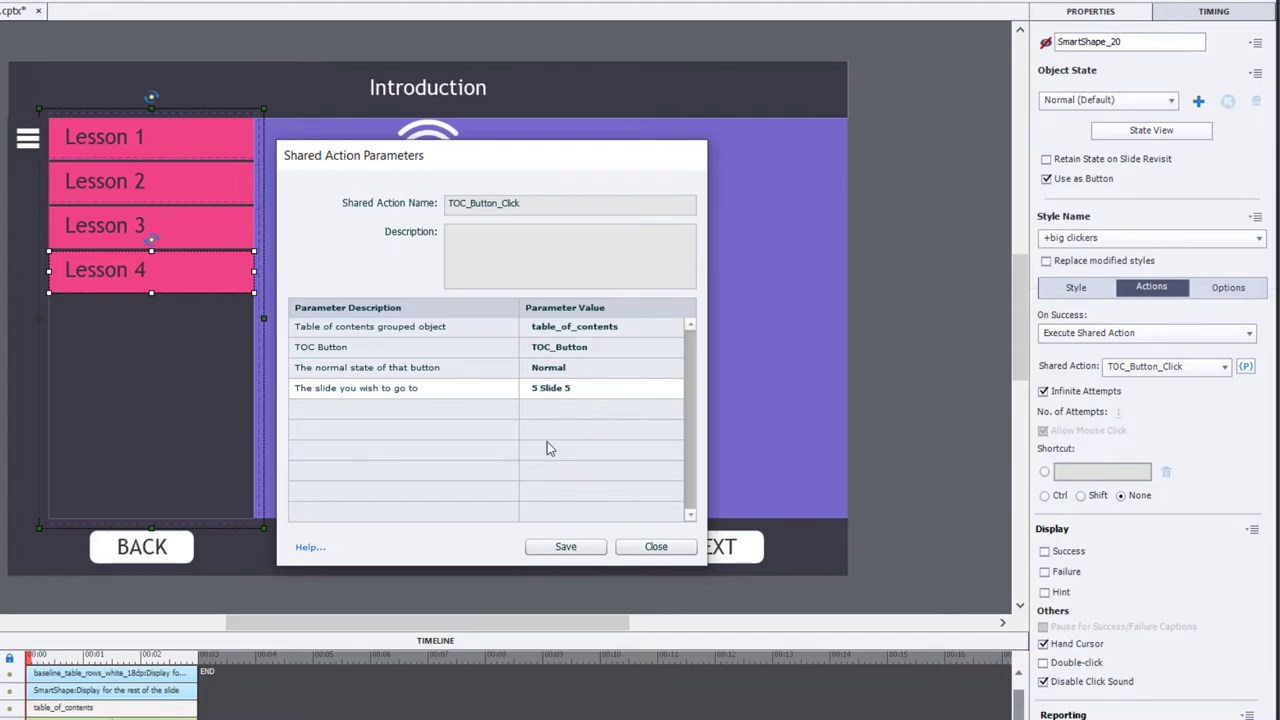
click(578, 550)
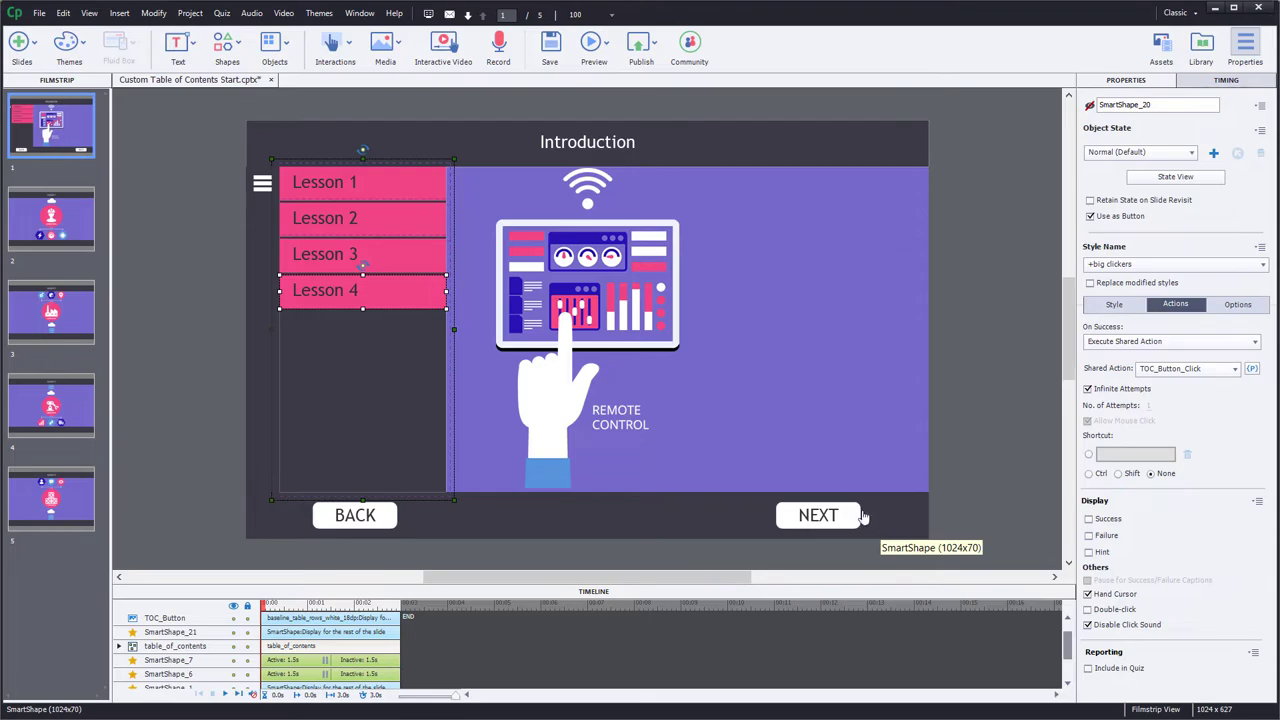
- Start a new blank advanced action named TOCOpenBack
click(189, 13)
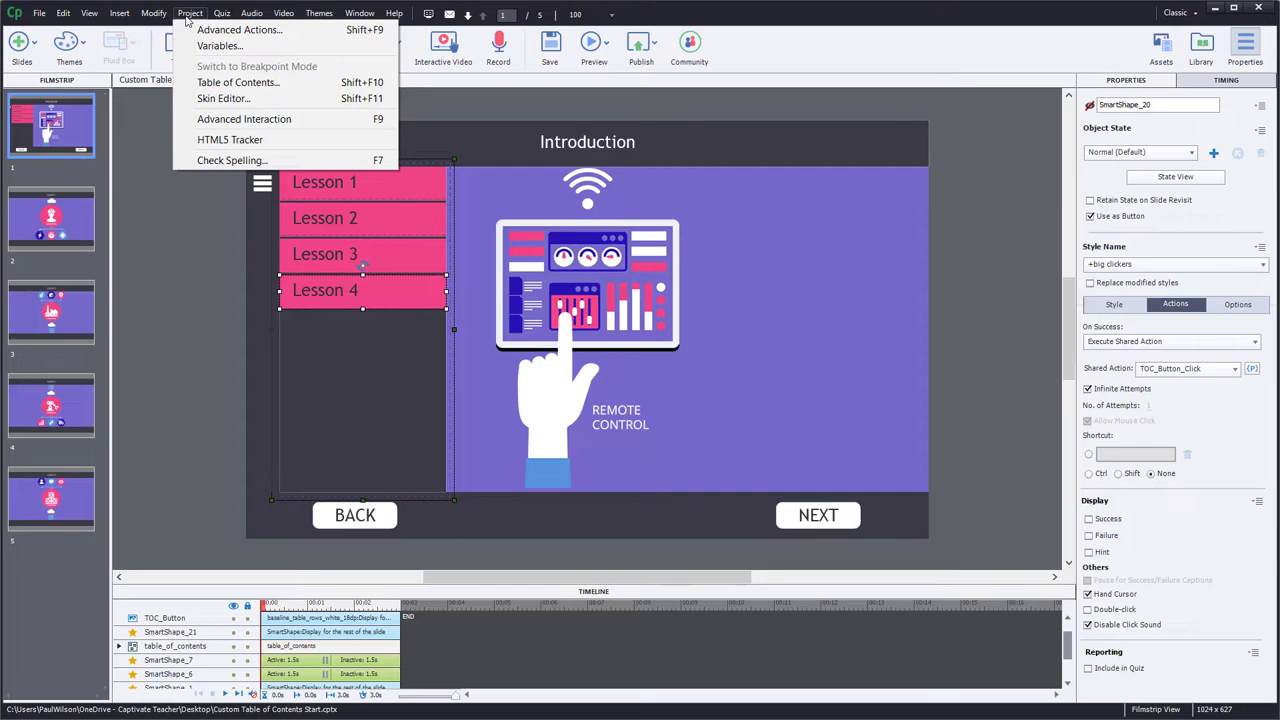
click(191, 30)
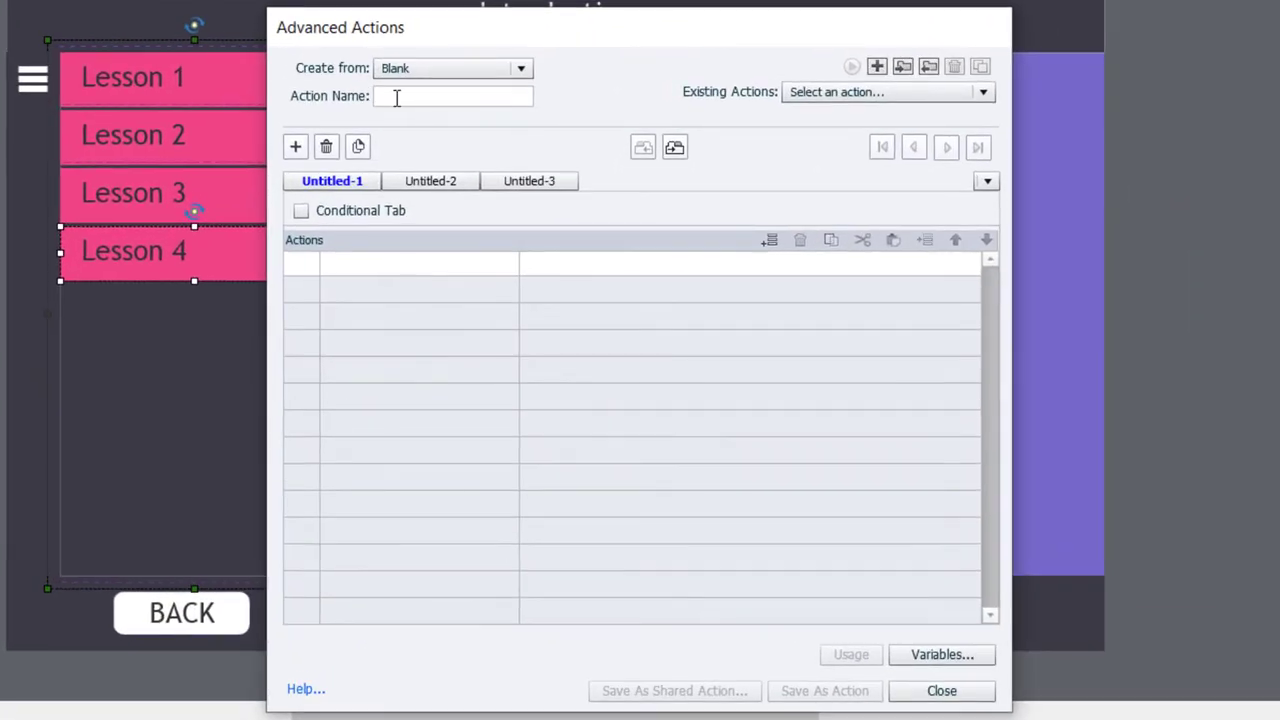
click(481, 186)
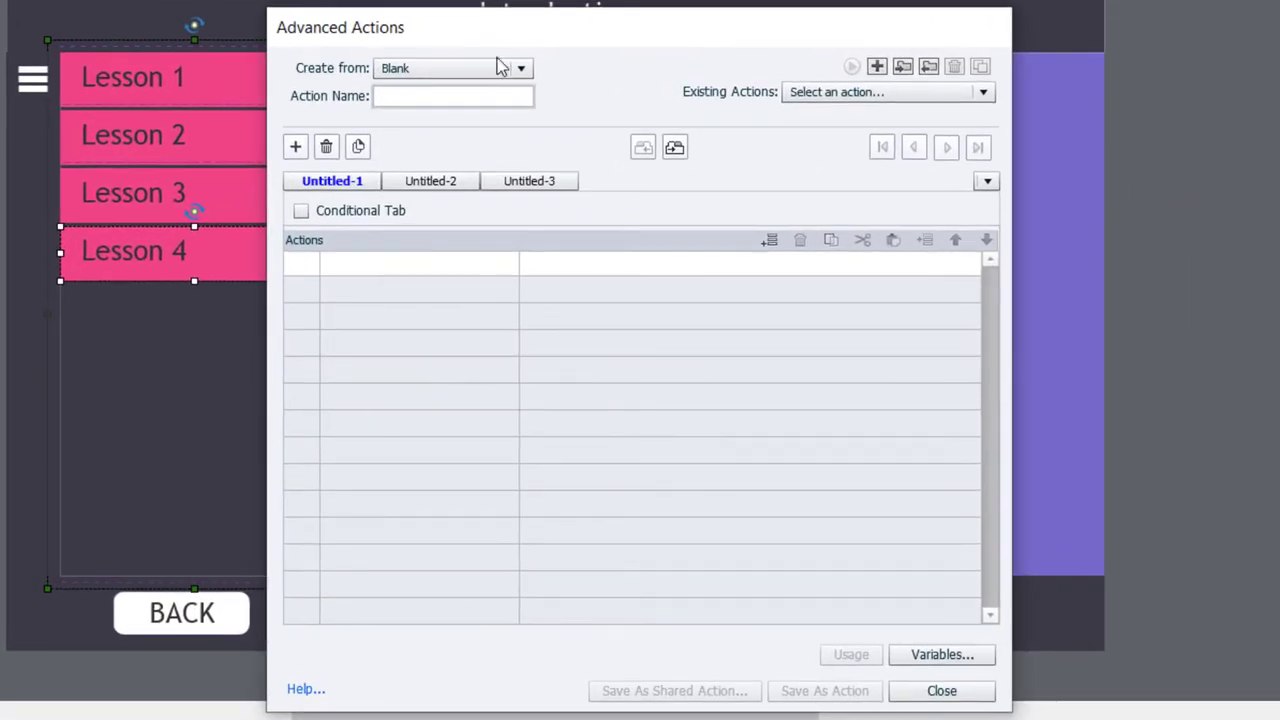
text(TOCO)
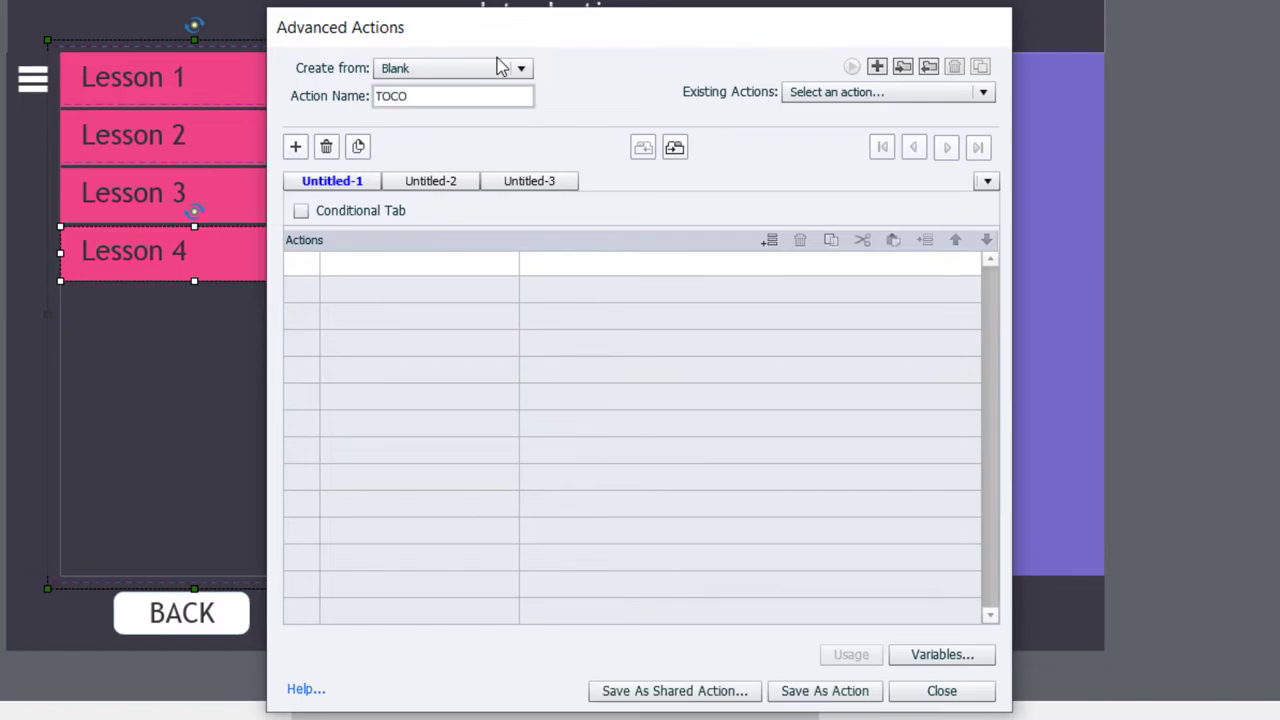
text(penBack)
- Add an Assign command to TOCOpenBack that sets the _TOC_Open variable to 0
click(407, 272)
click(397, 286)
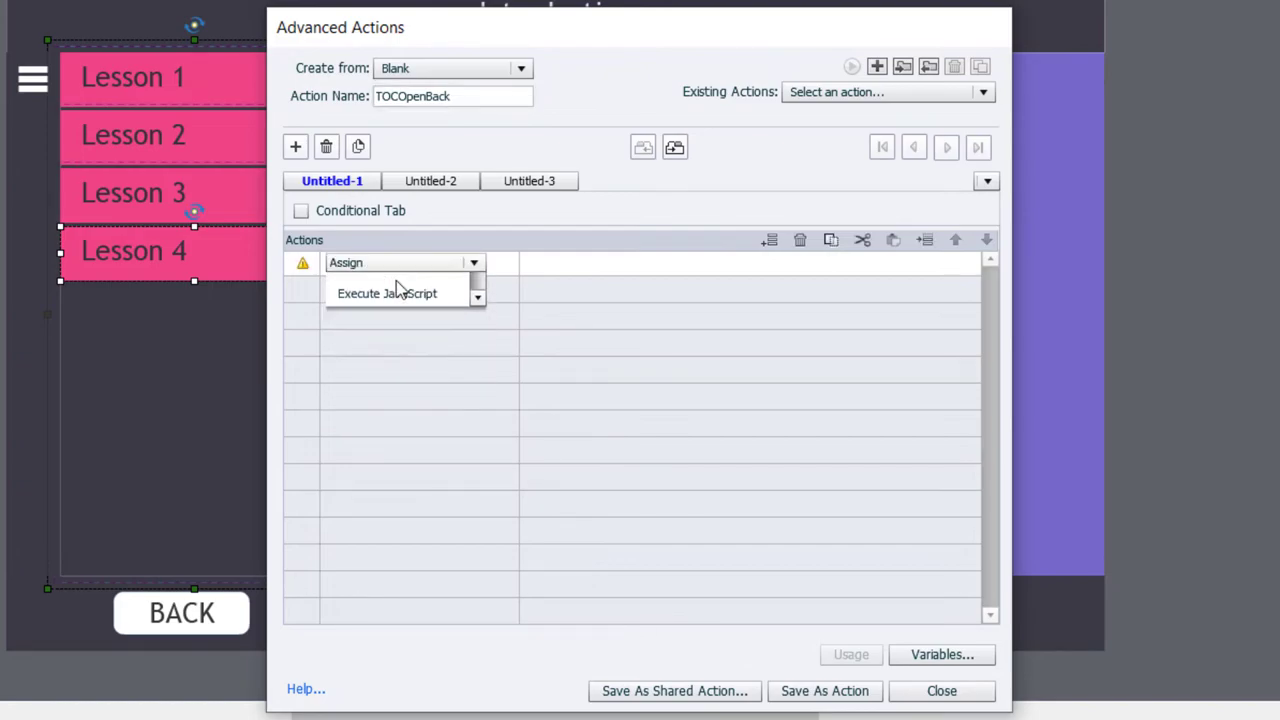
click(552, 290)
click(698, 262)
click(697, 305)
text(0)
key(Return)
- Add a Change State of command that sets TOC_Button to Normal
click(331, 292)
text(ch)
click(377, 322)
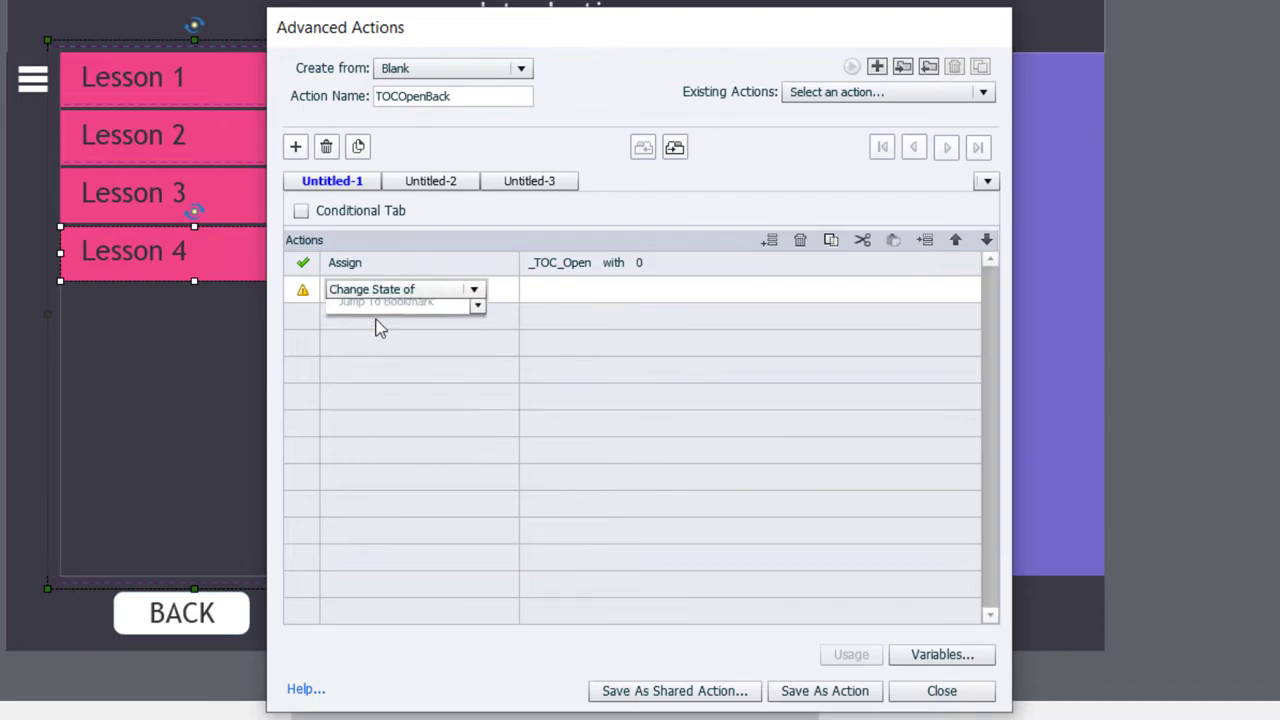
click(558, 311)
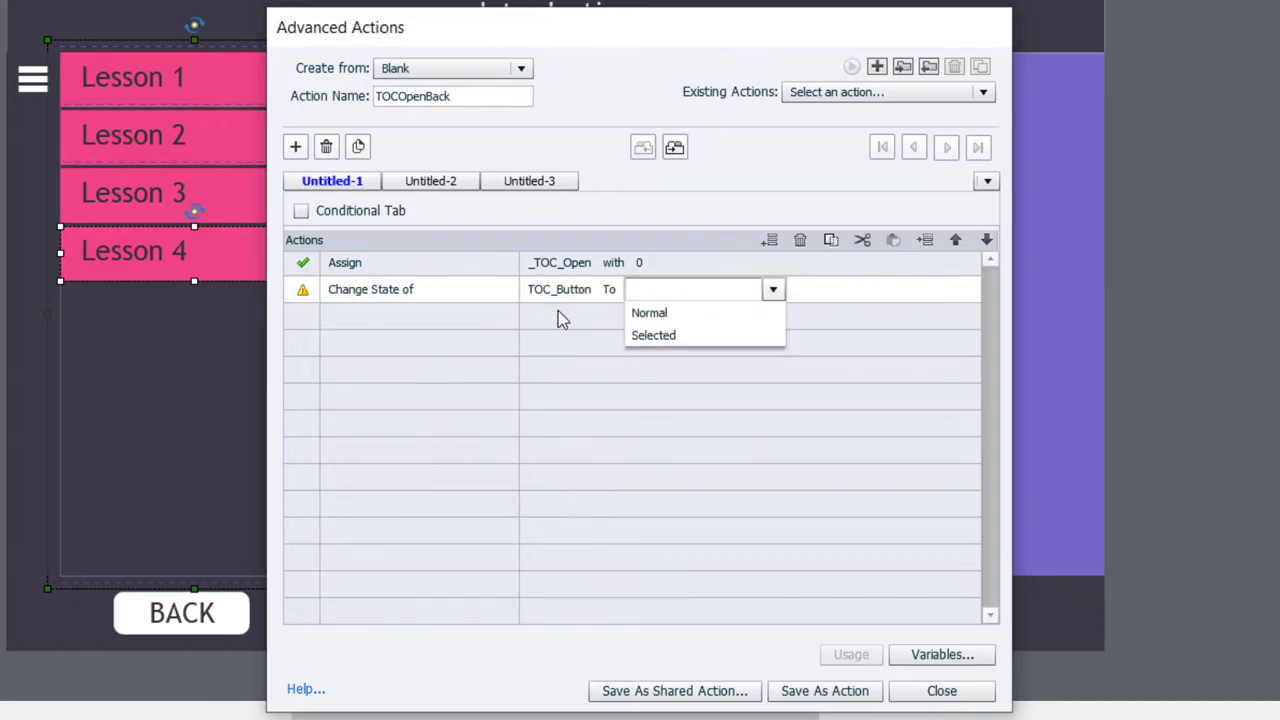
click(682, 318)
- Add a Hide command for the table_of_contents group
click(365, 322)
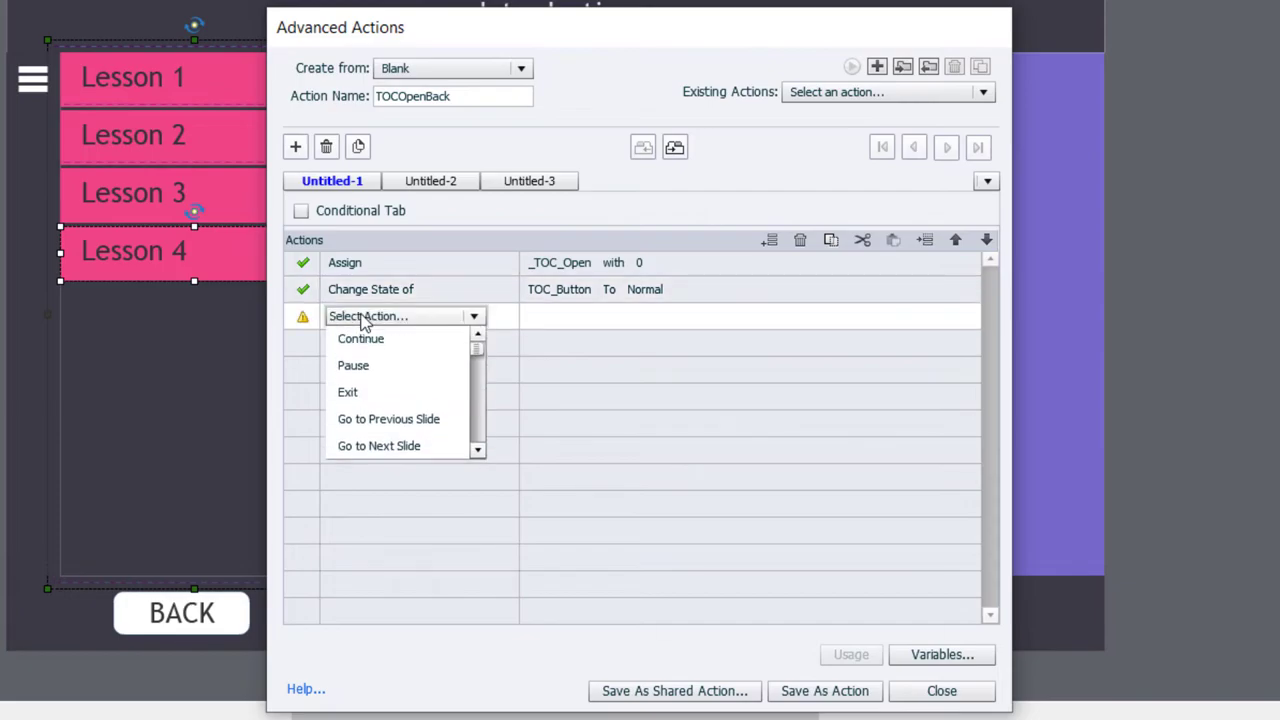
text(h)
click(369, 339)
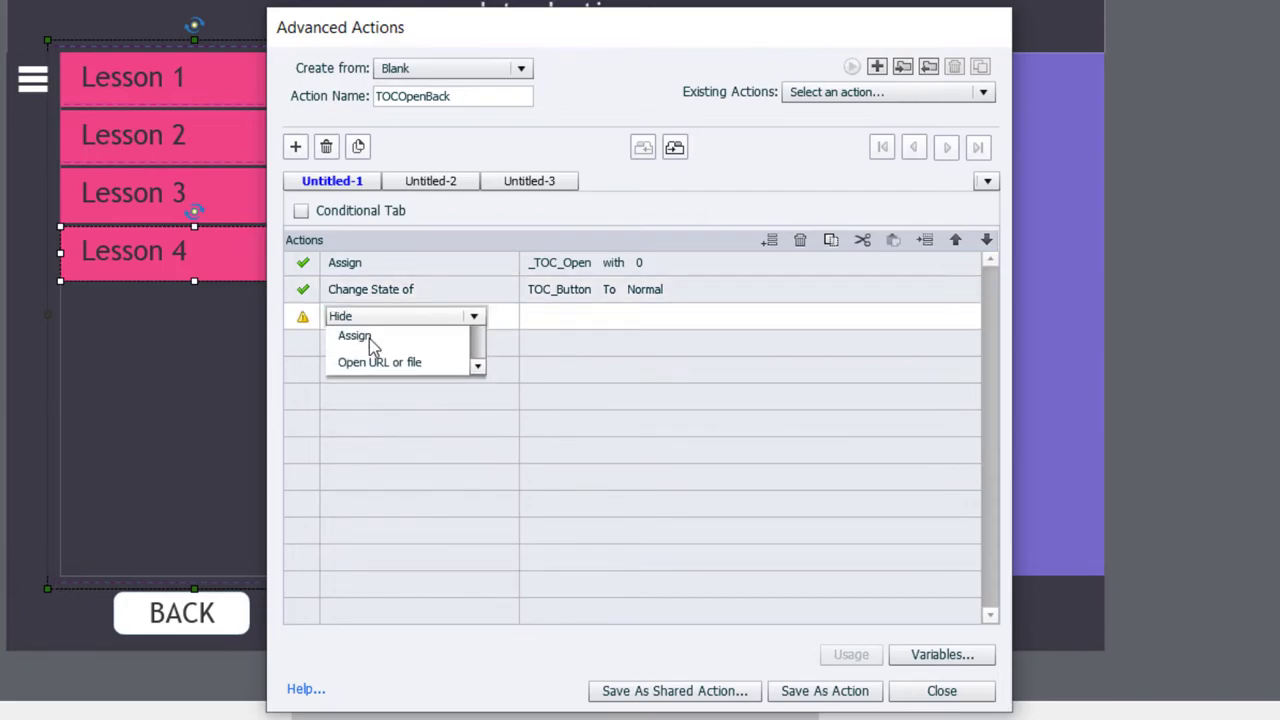
text(tabl)
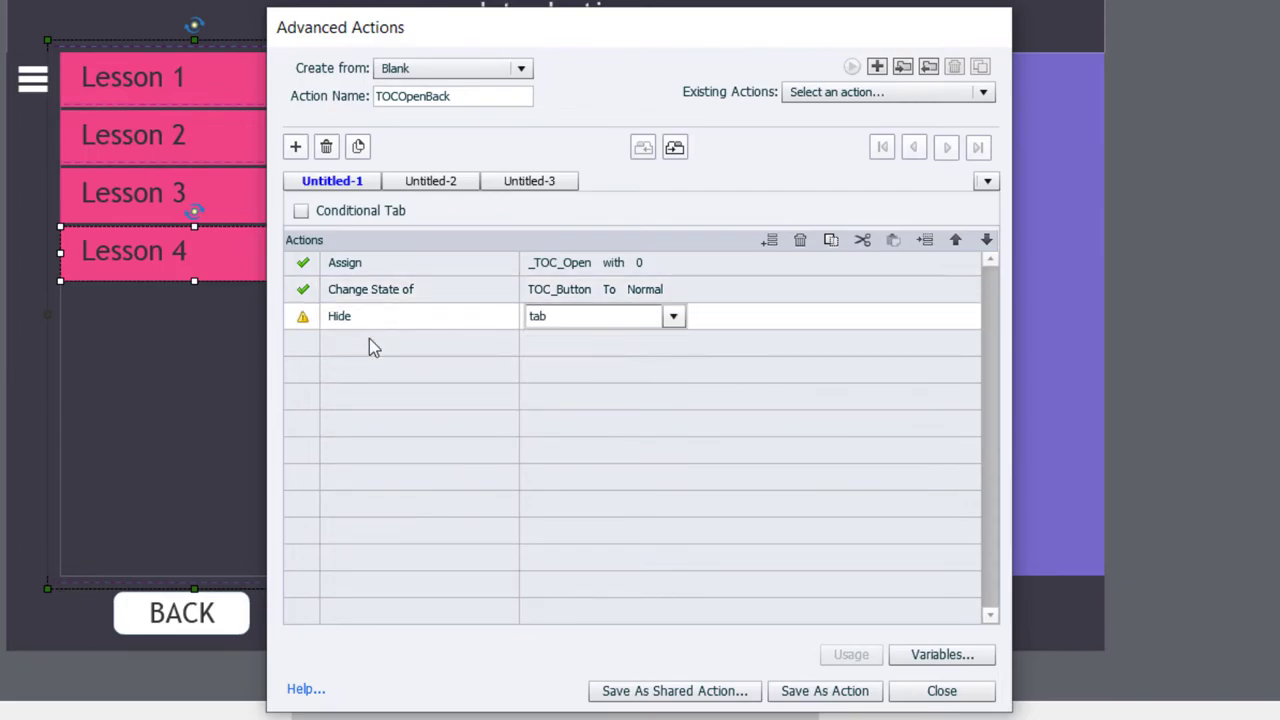
key(Return)
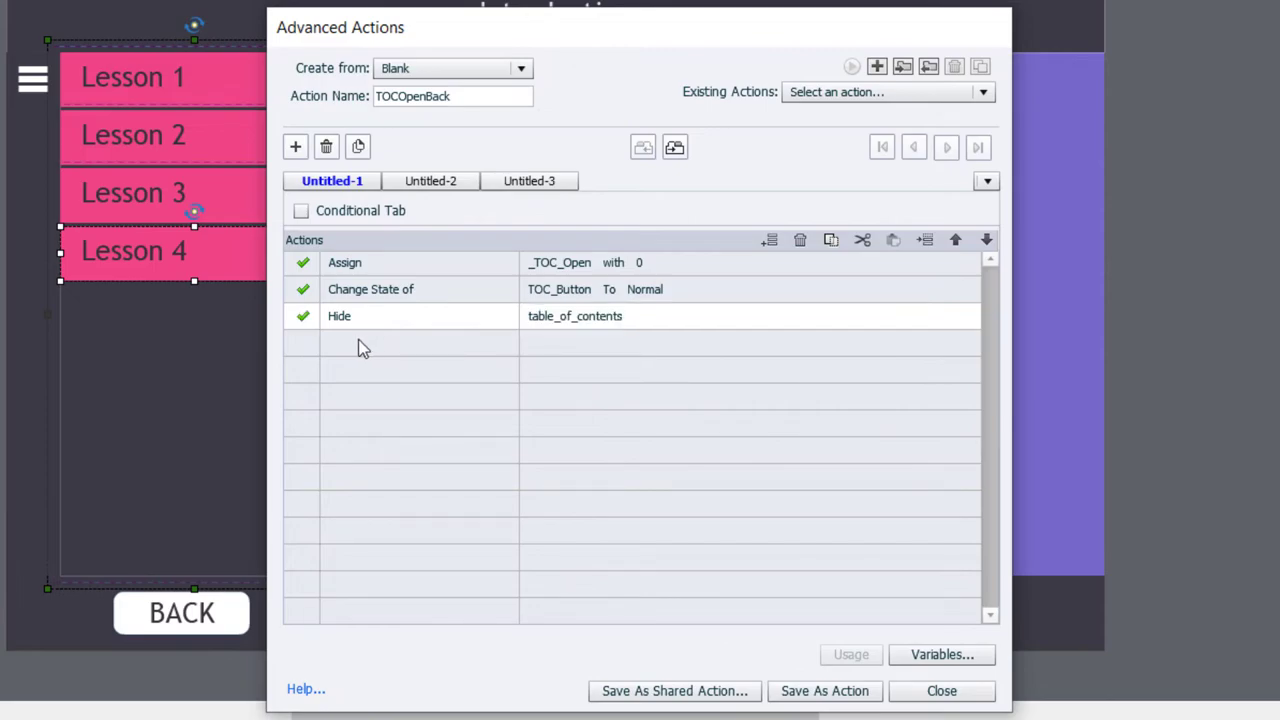
- Add a Go to Previous Slide command as the last line and save TOCOpenBack as an advanced action
click(362, 347)
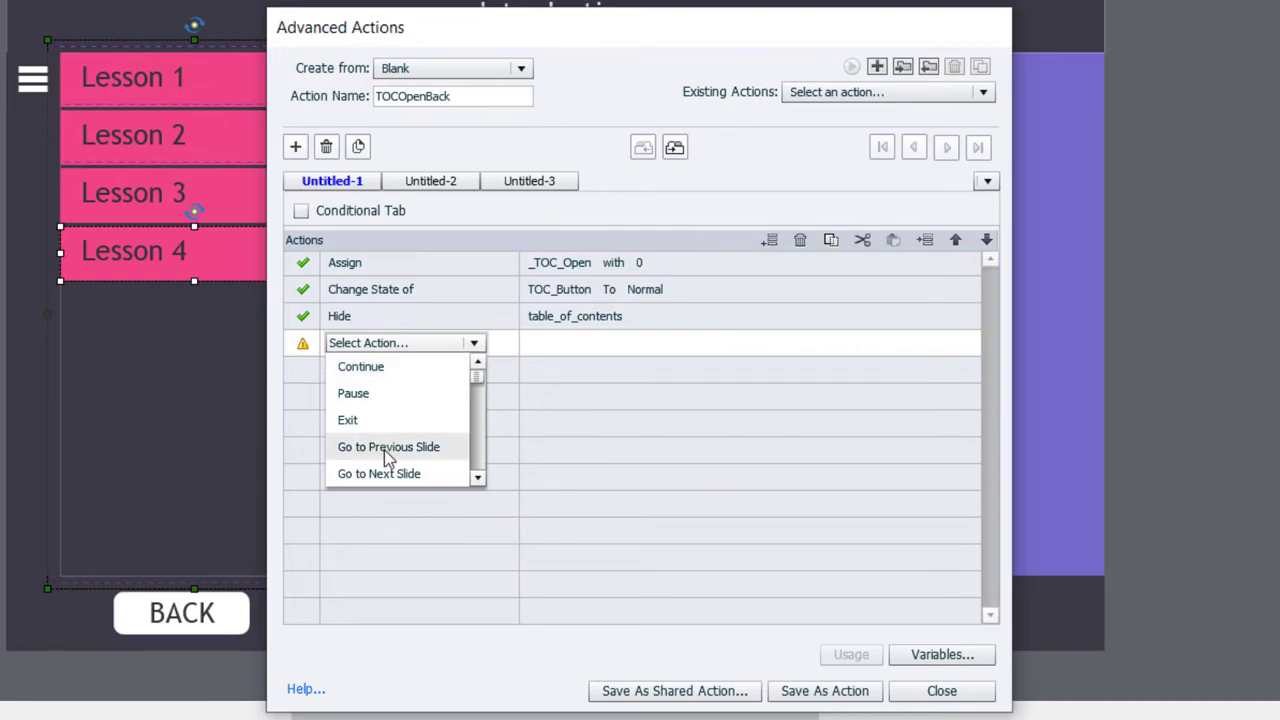
click(386, 448)
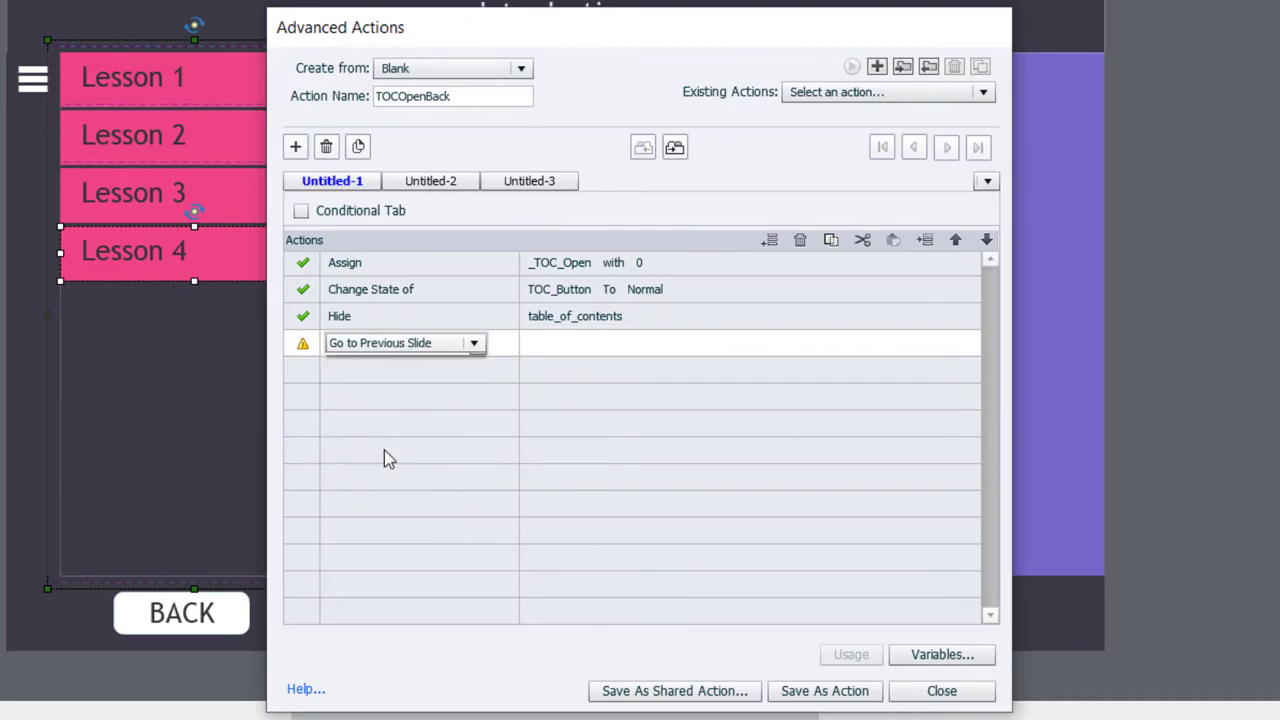
click(830, 699)
click(705, 405)
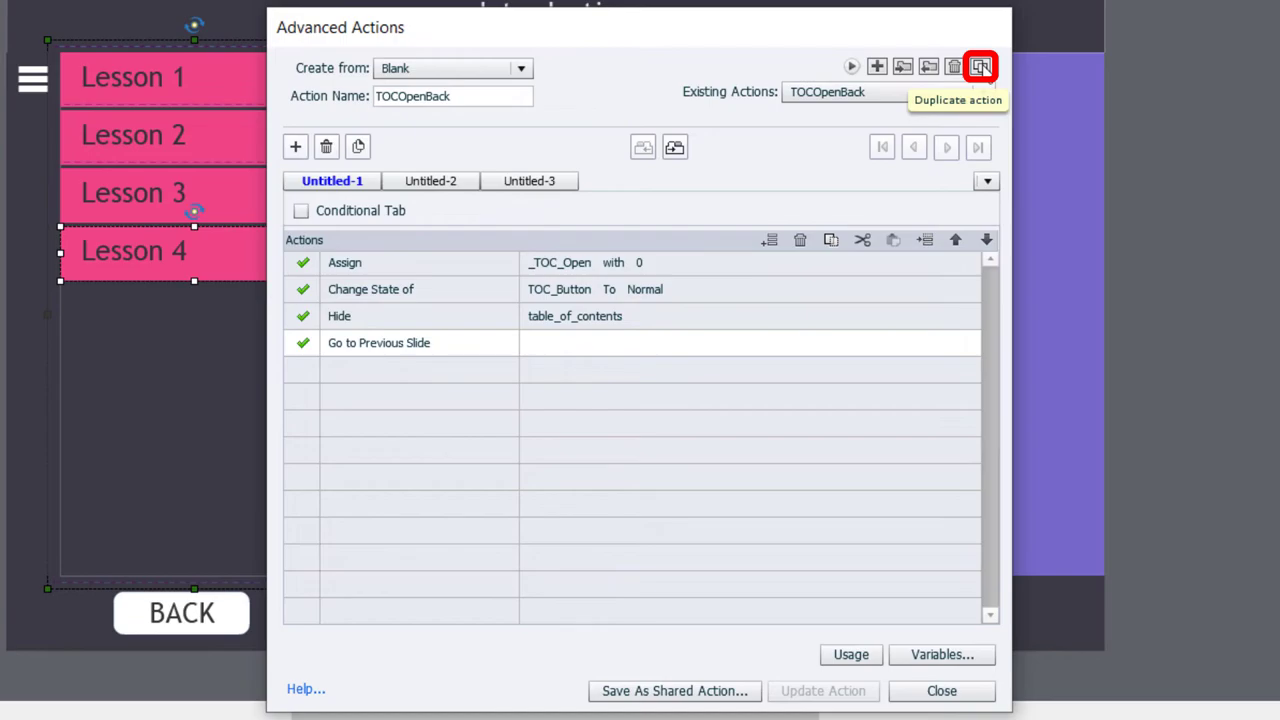
- Duplicate the TOCOpenBack action and rename the copy TOCOpenNext
click(980, 66)
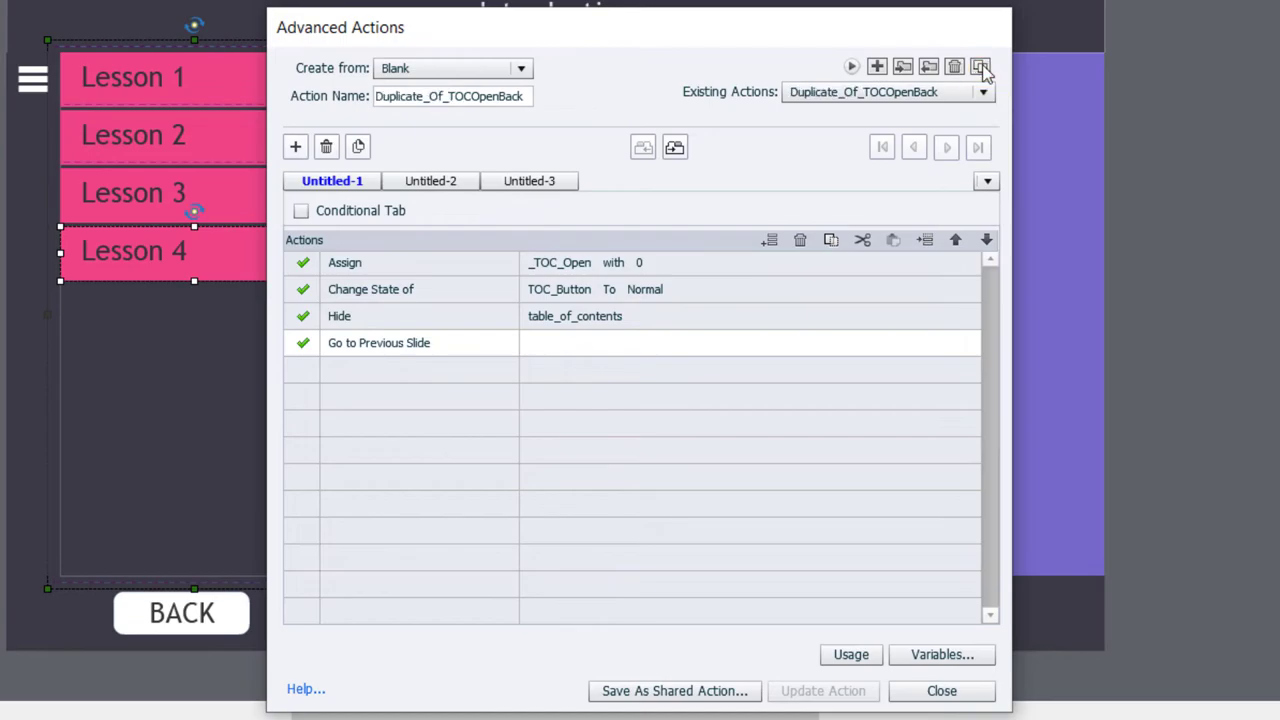
click(453, 96)
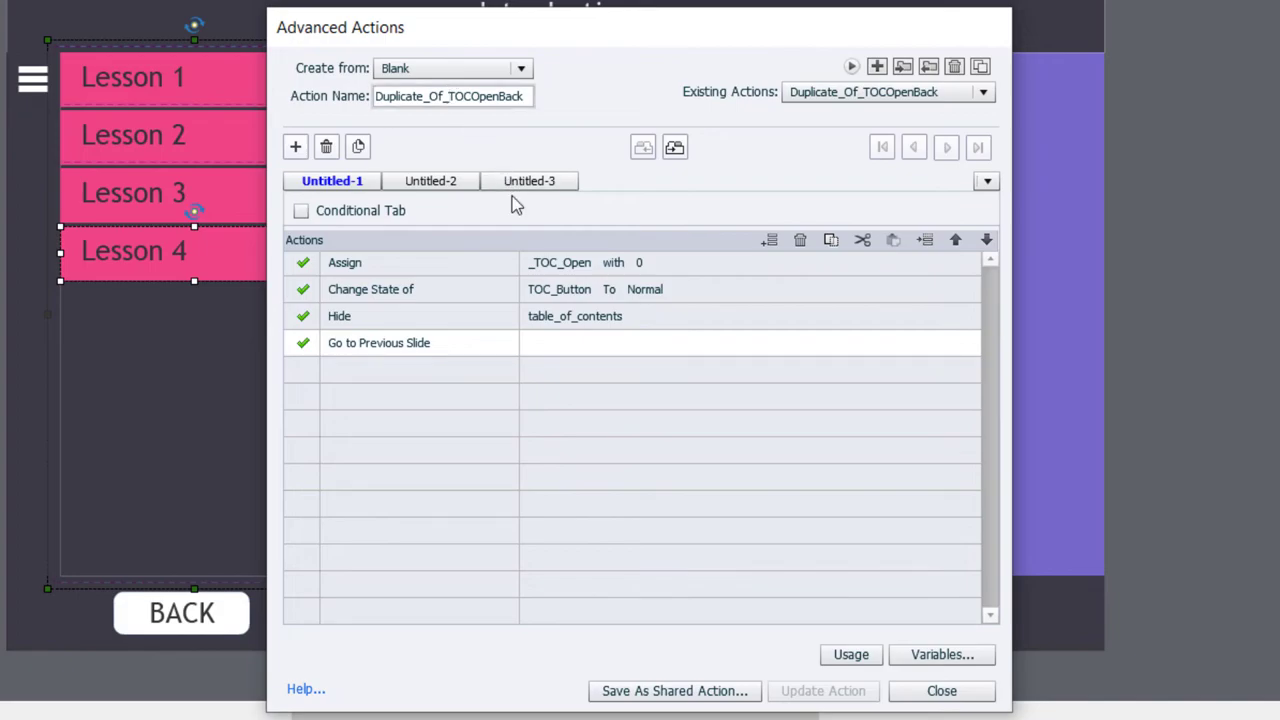
key(BackSpace)
key(BackSpace)
key(BackSpace)
key(BackSpace)
key(BackSpace)
key(BackSpace)
key(BackSpace)
key(BackSpace)
key(BackSpace)
key(BackSpace)
key(BackSpace)
key(BackSpace)
key(BackSpace)
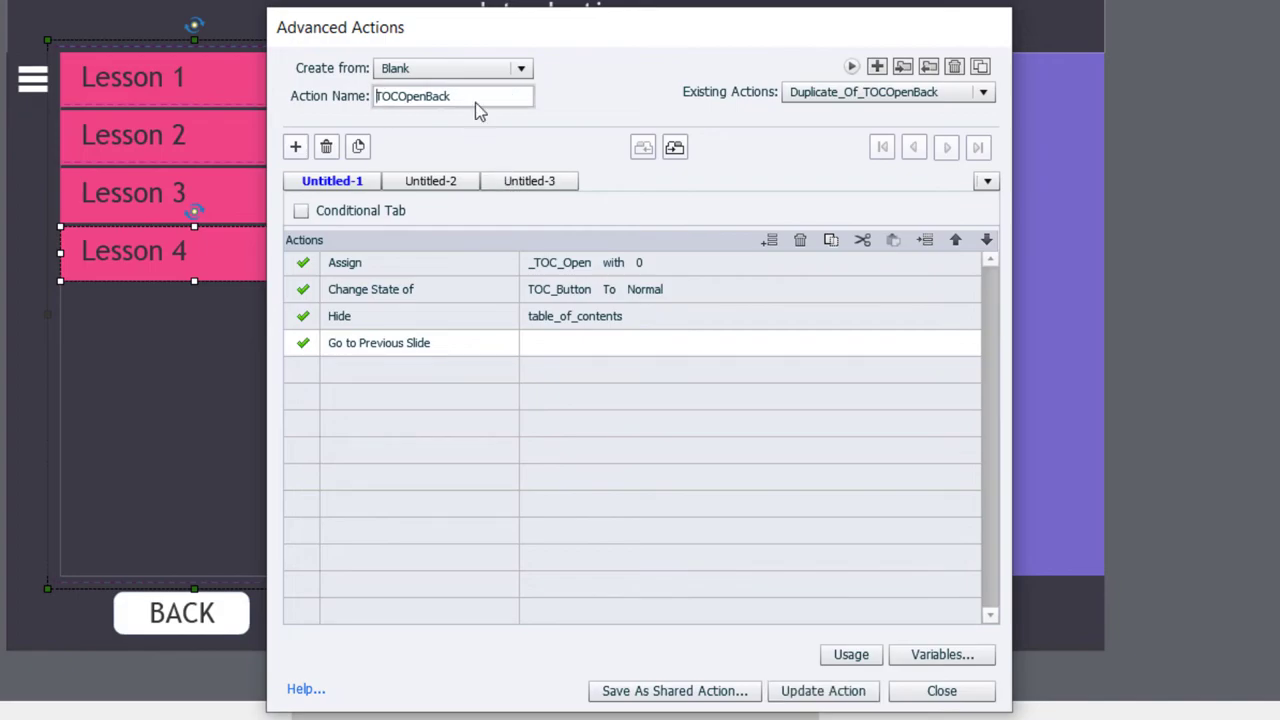
drag(427, 97, 554, 100)
text(Next)
- Change the last command of TOCOpenNext to Go to Next Slide and update the action
click(405, 344)
click(405, 344)
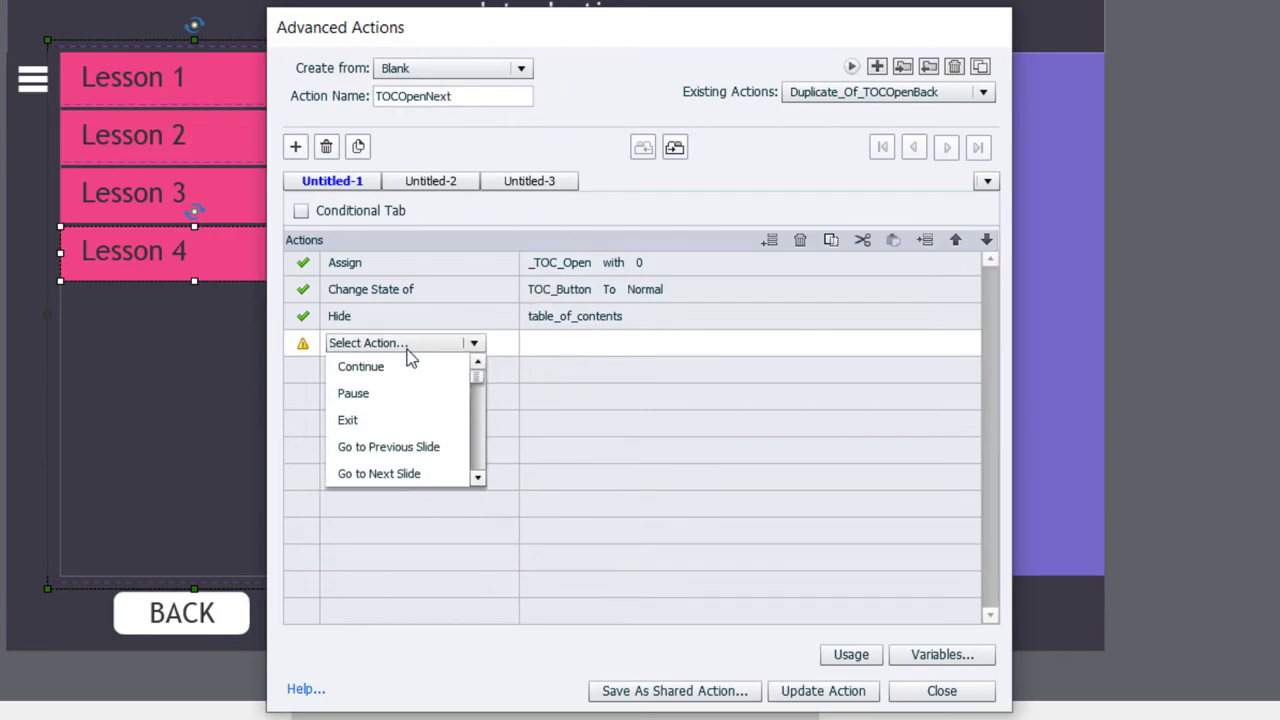
click(409, 474)
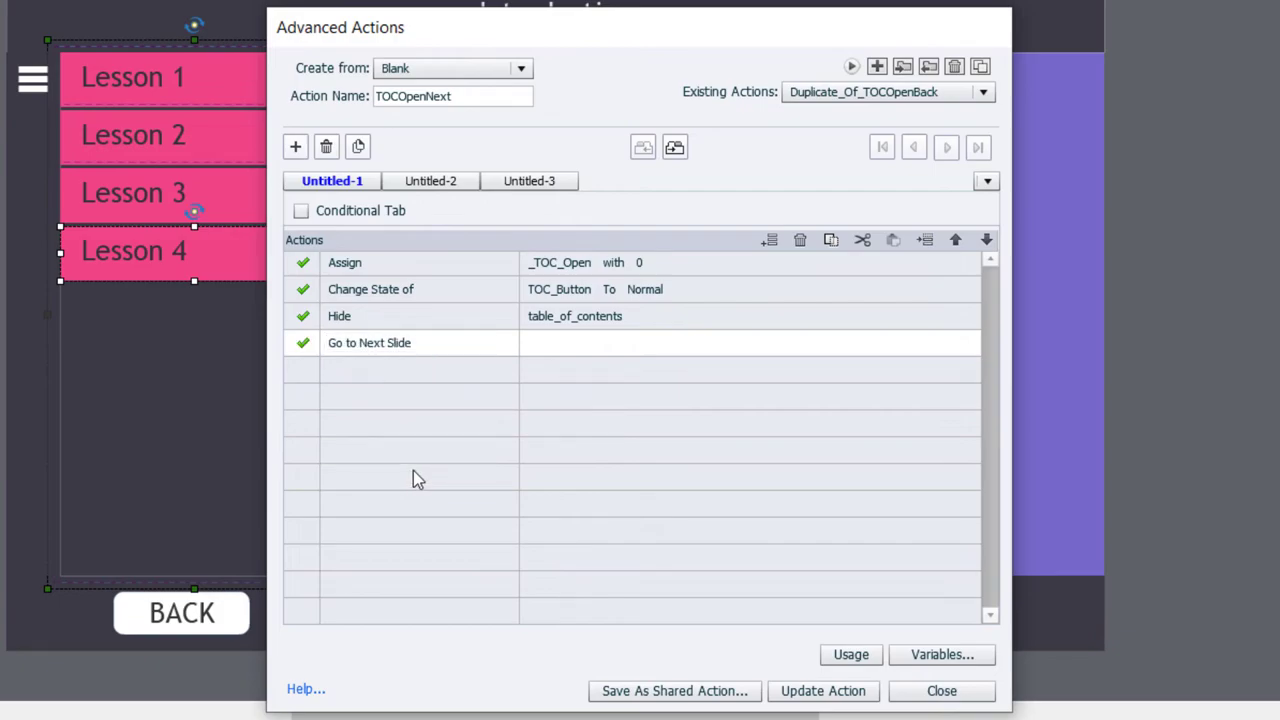
click(845, 690)
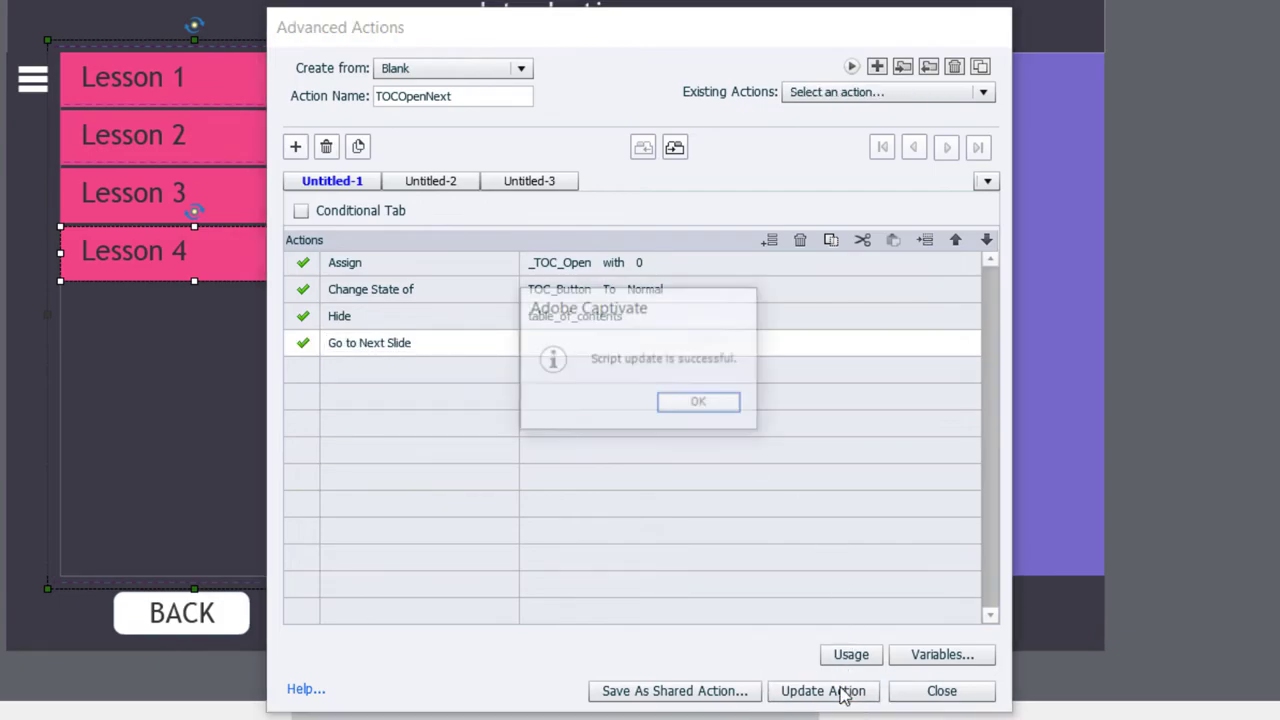
- Close the Advanced Actions dialog and set the BACK button's success action to execute the TOCOpenBack advanced action
click(699, 404)
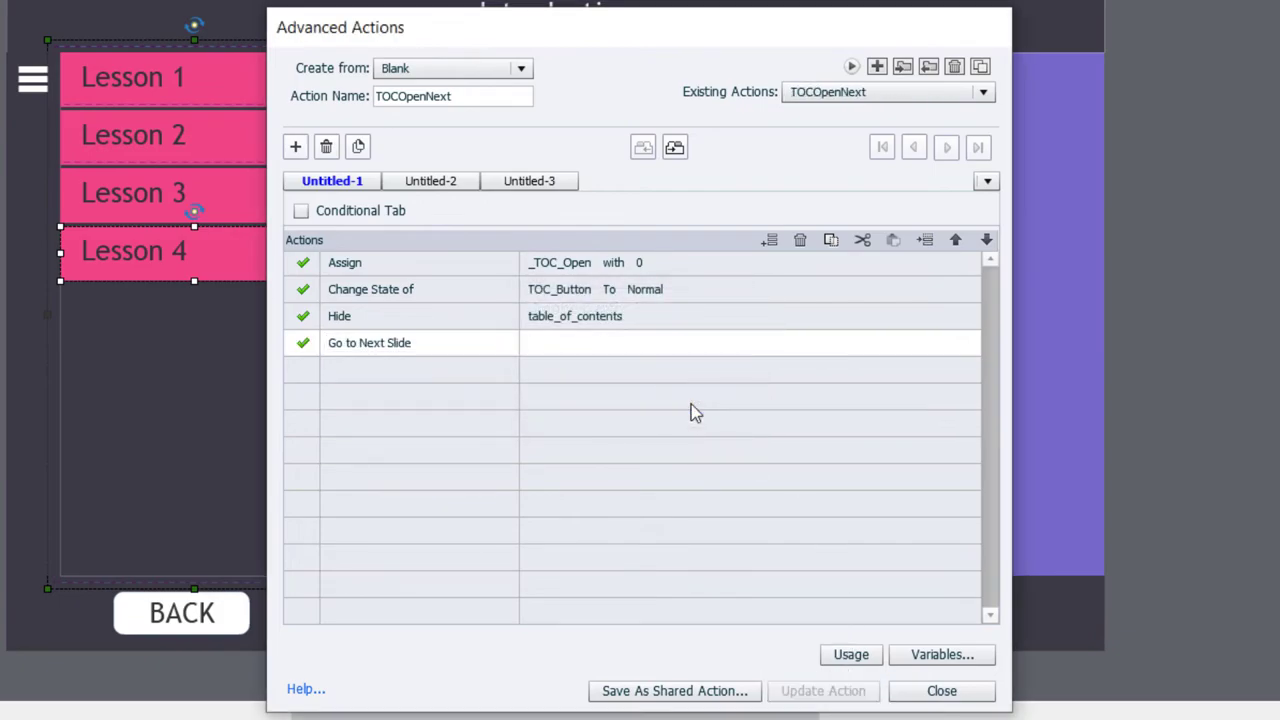
click(938, 692)
click(189, 622)
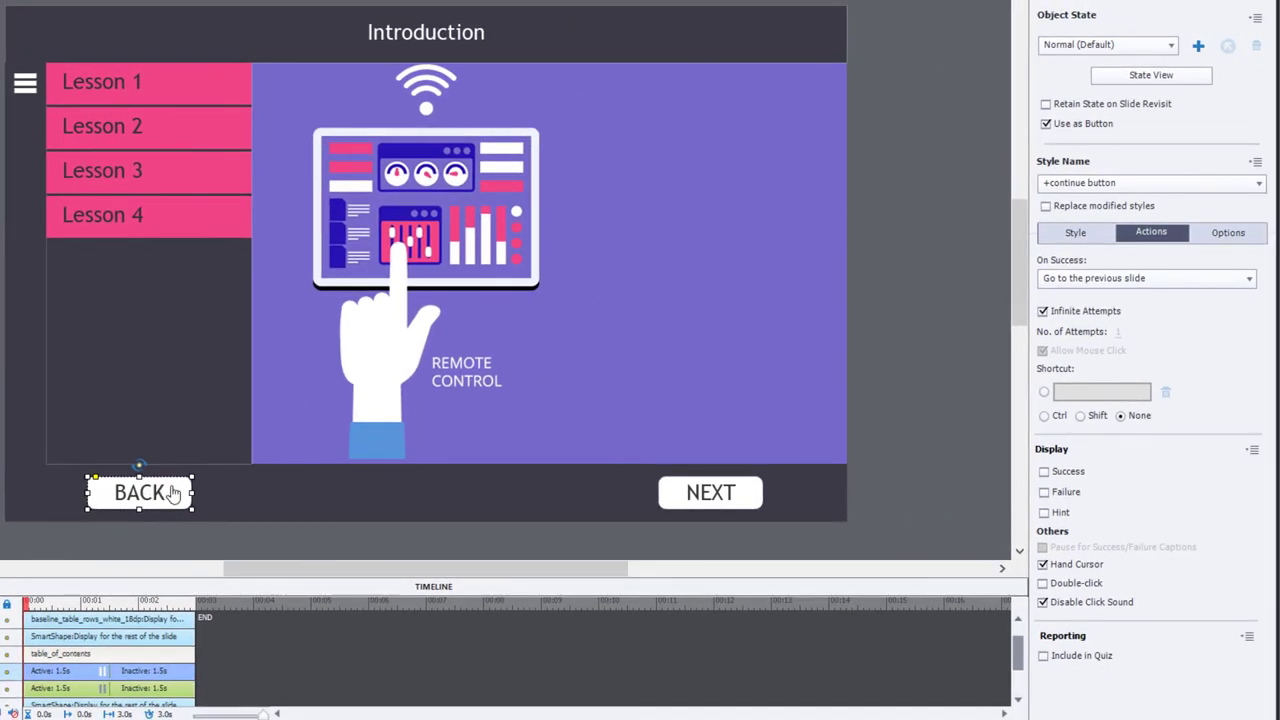
click(1162, 283)
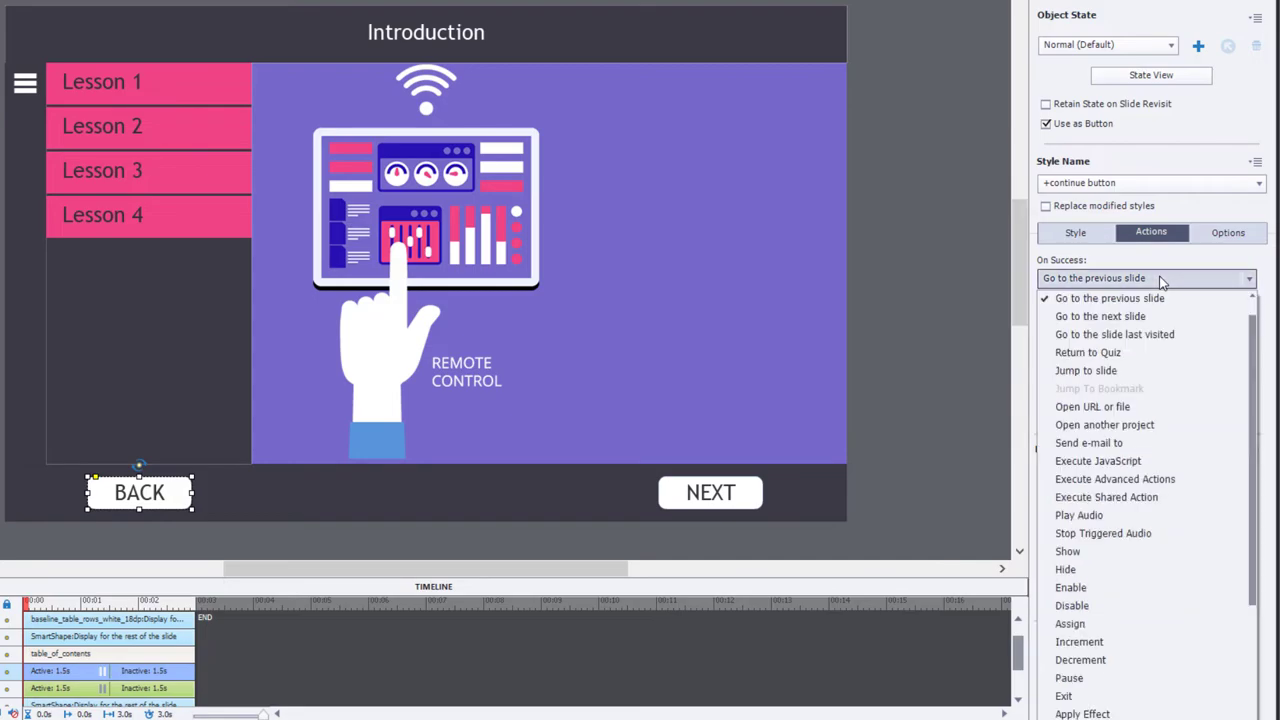
click(1170, 478)
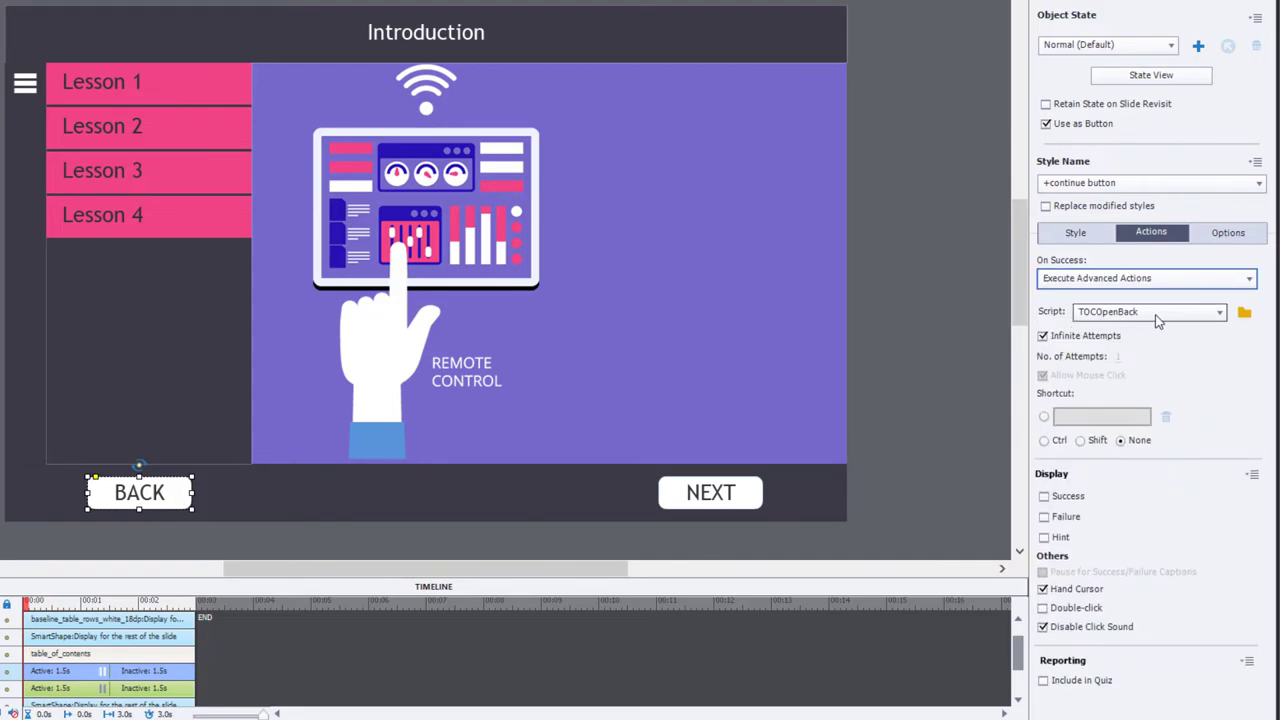
- Set the NEXT button's success action to execute the TOCOpenNext advanced action
click(728, 490)
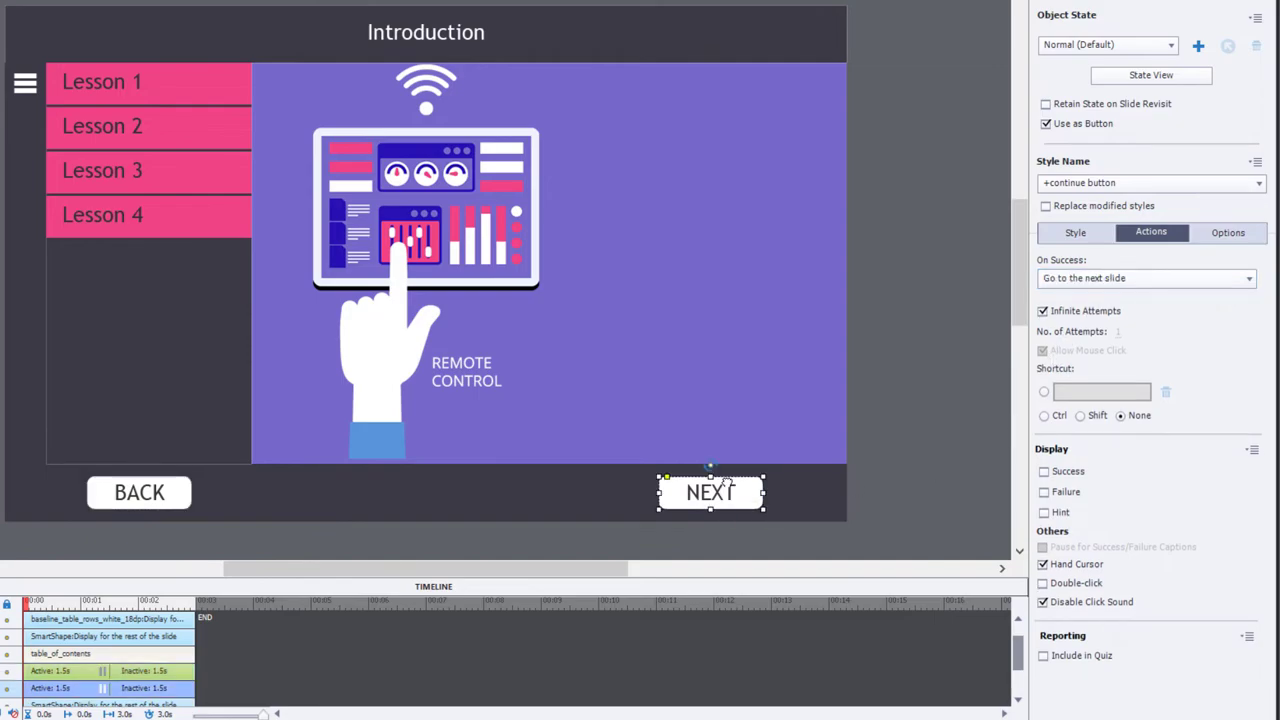
click(1148, 277)
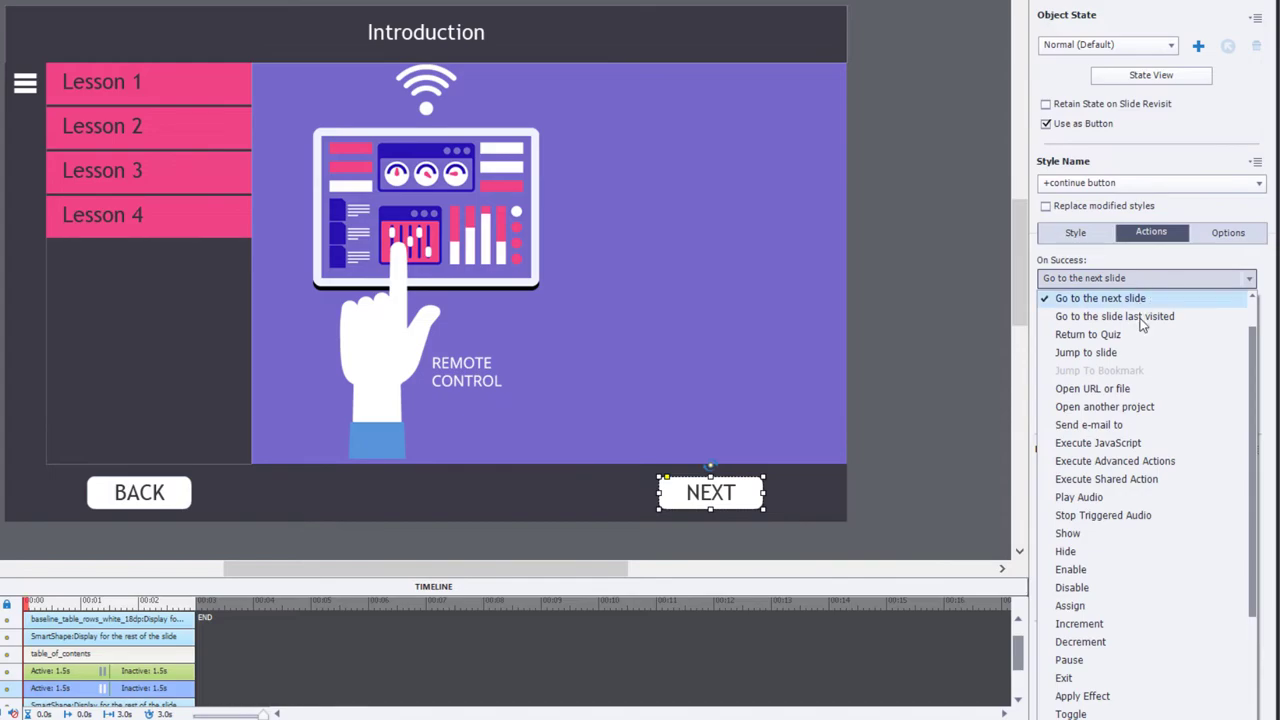
click(1160, 464)
click(1137, 316)
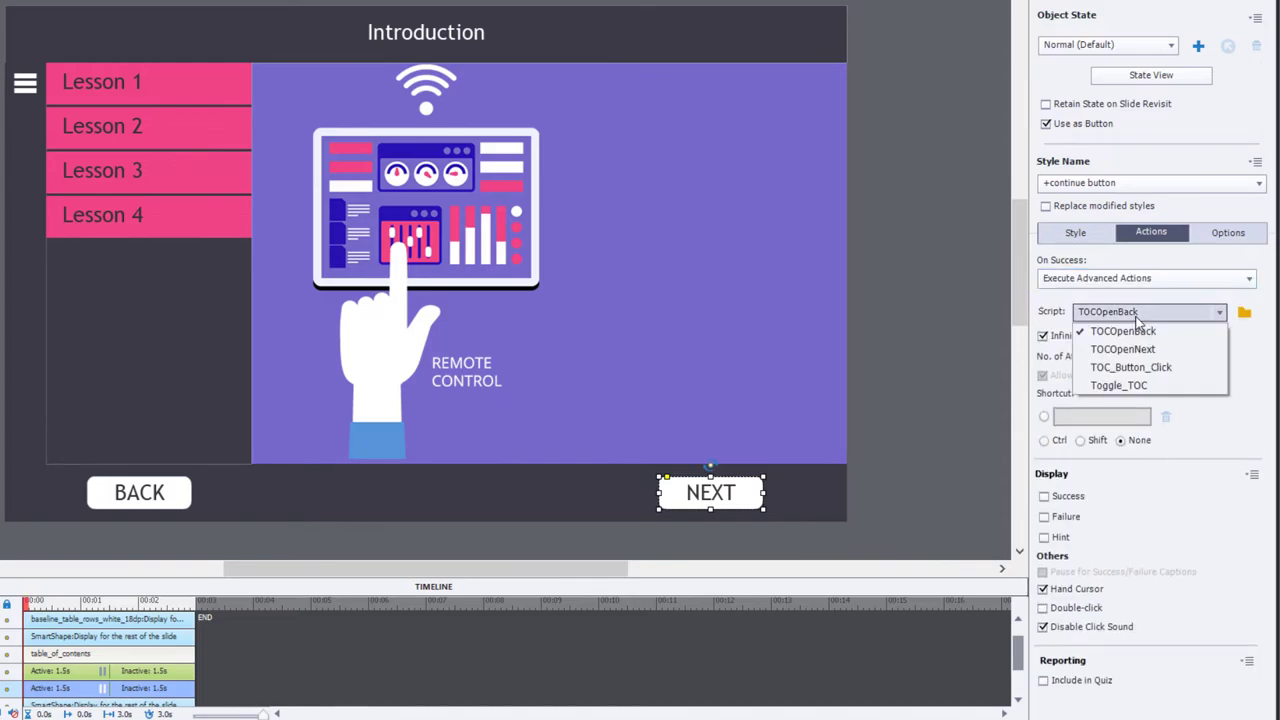
click(1146, 350)
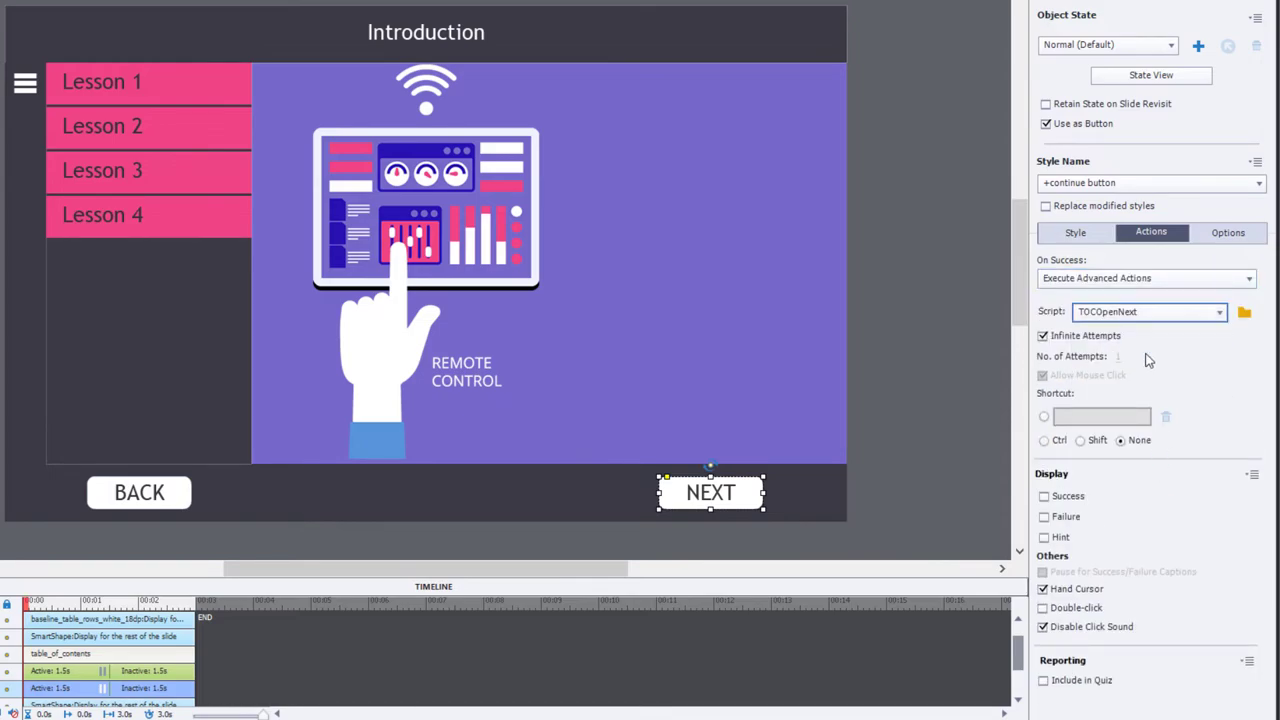
click(933, 421)
- Copy the BACK and NEXT buttons from the Introduction slide and paste them onto slides 2 to 5
click(700, 491)
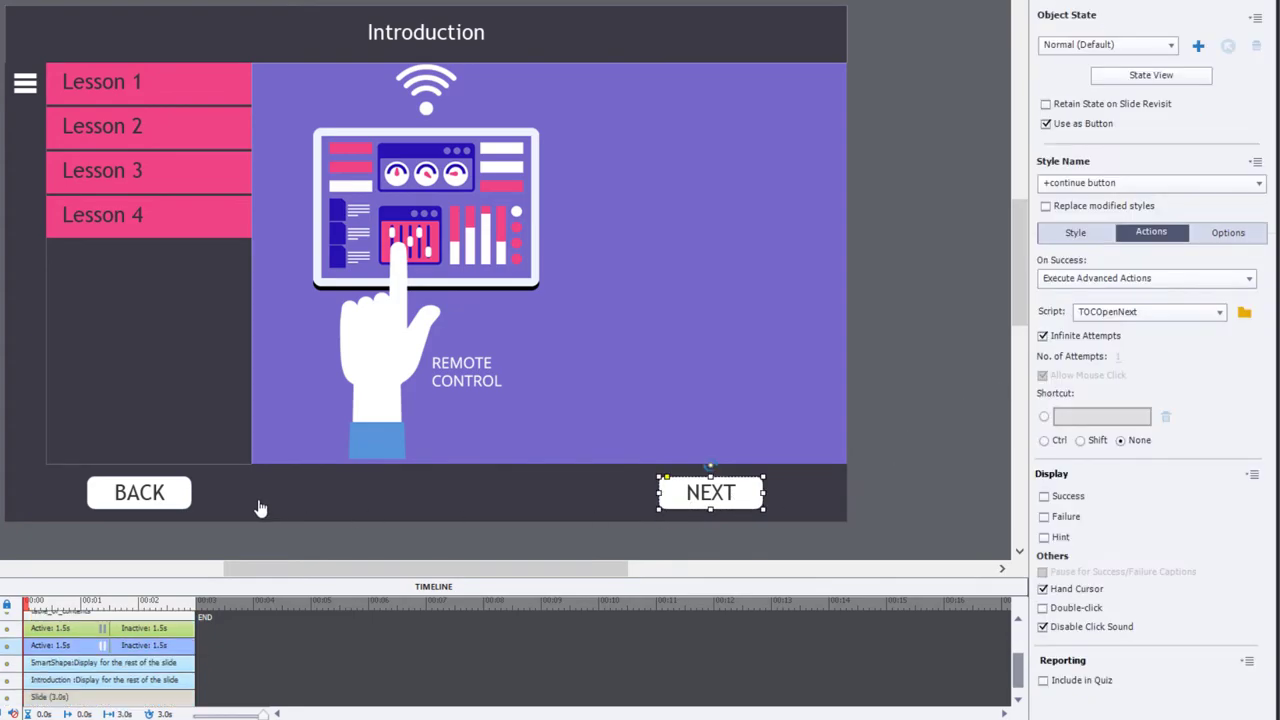
shift+click(162, 494)
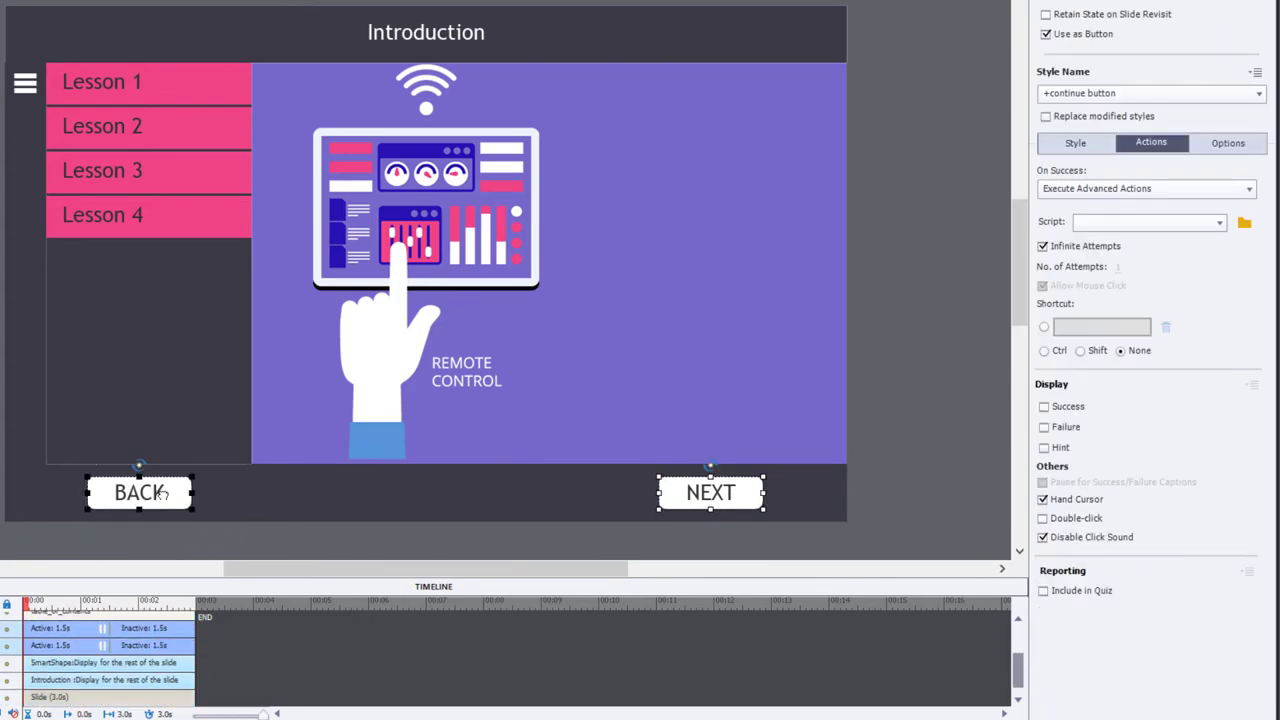
key(ctrl+c)
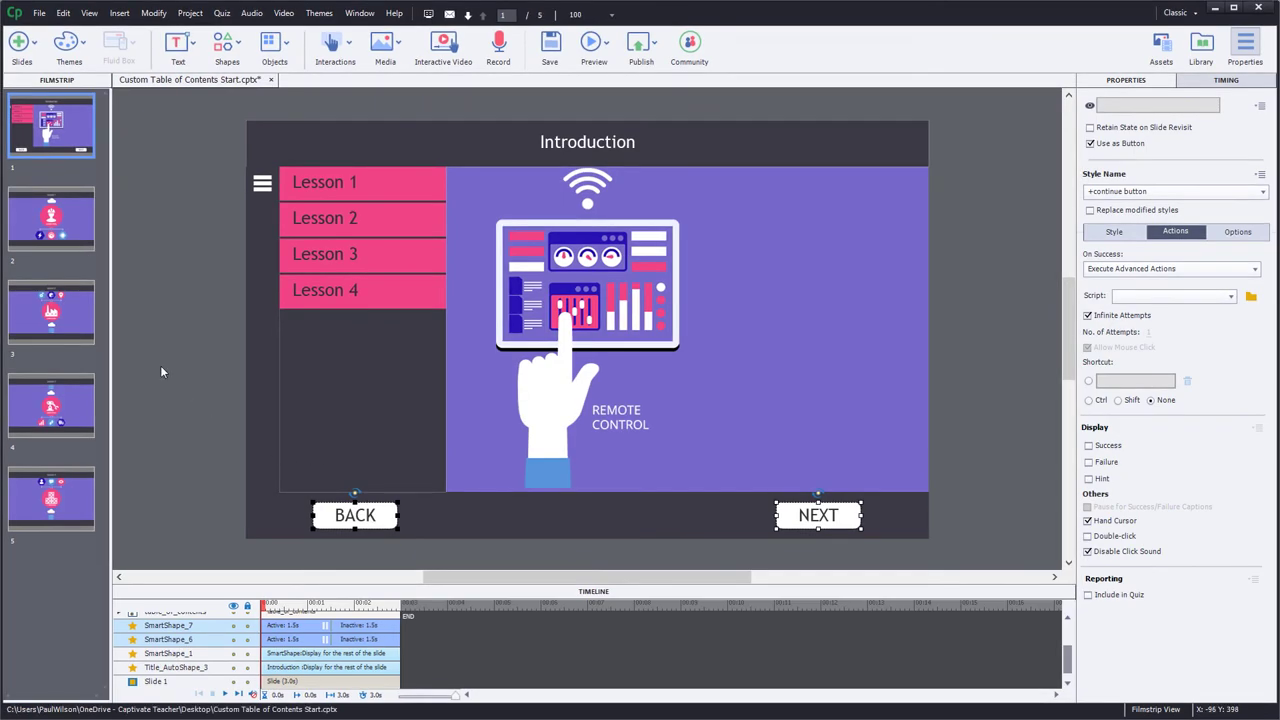
click(54, 220)
key(ctrl+v)
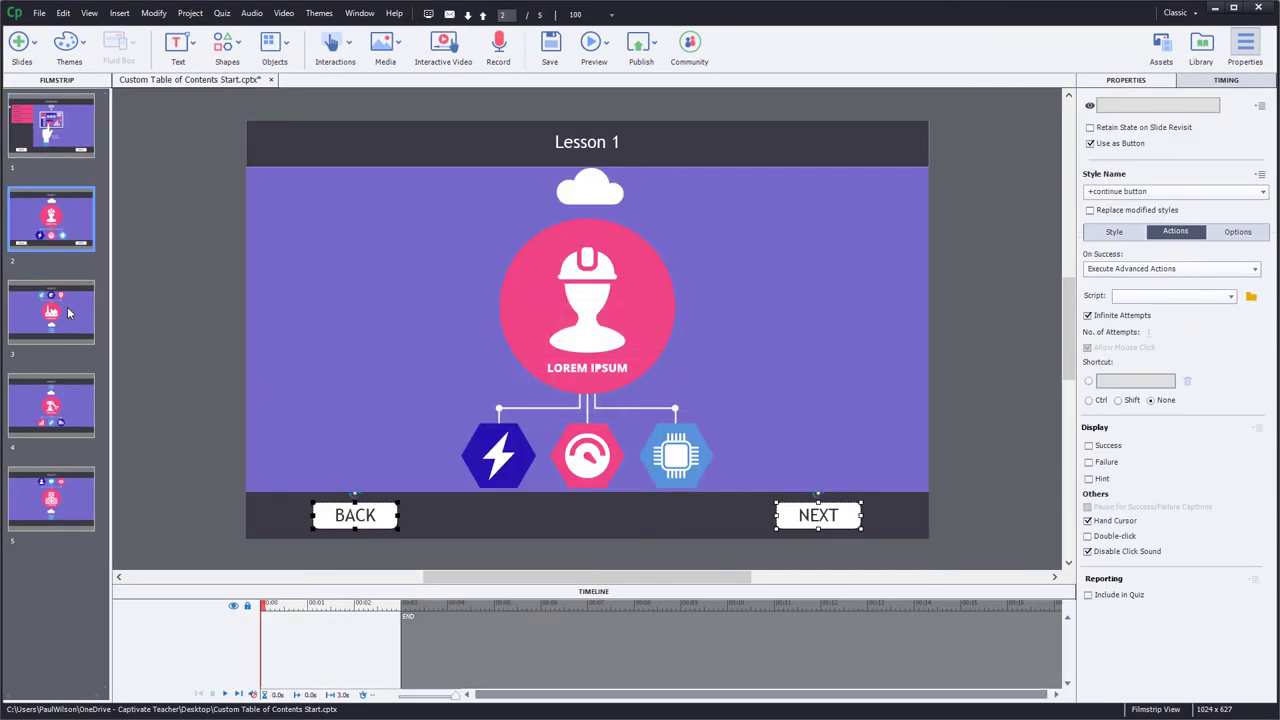
click(67, 311)
key(ctrl+v)
key(Down)
key(ctrl+v)
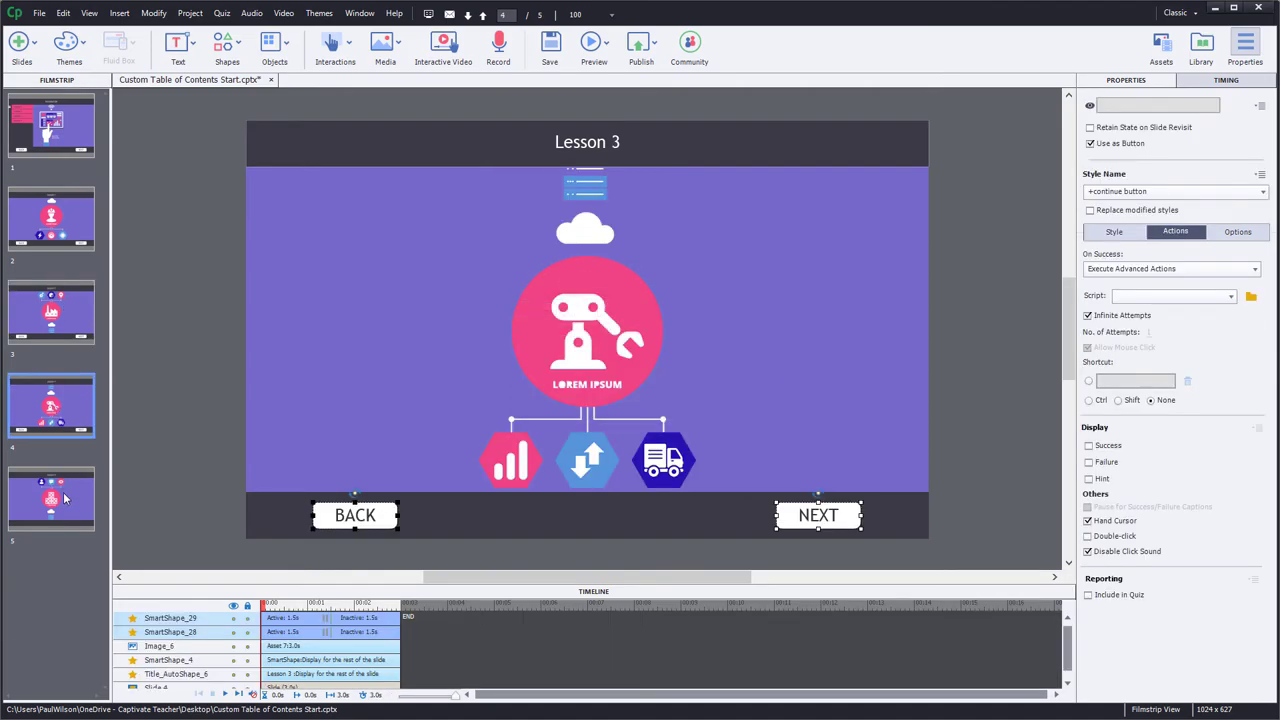
key(Down)
key(ctrl+v)
- On slide 1, display the menu button, its dark sidebar and the table_of_contents group for Rest of Project, with Place Object on Top enabled
click(74, 137)
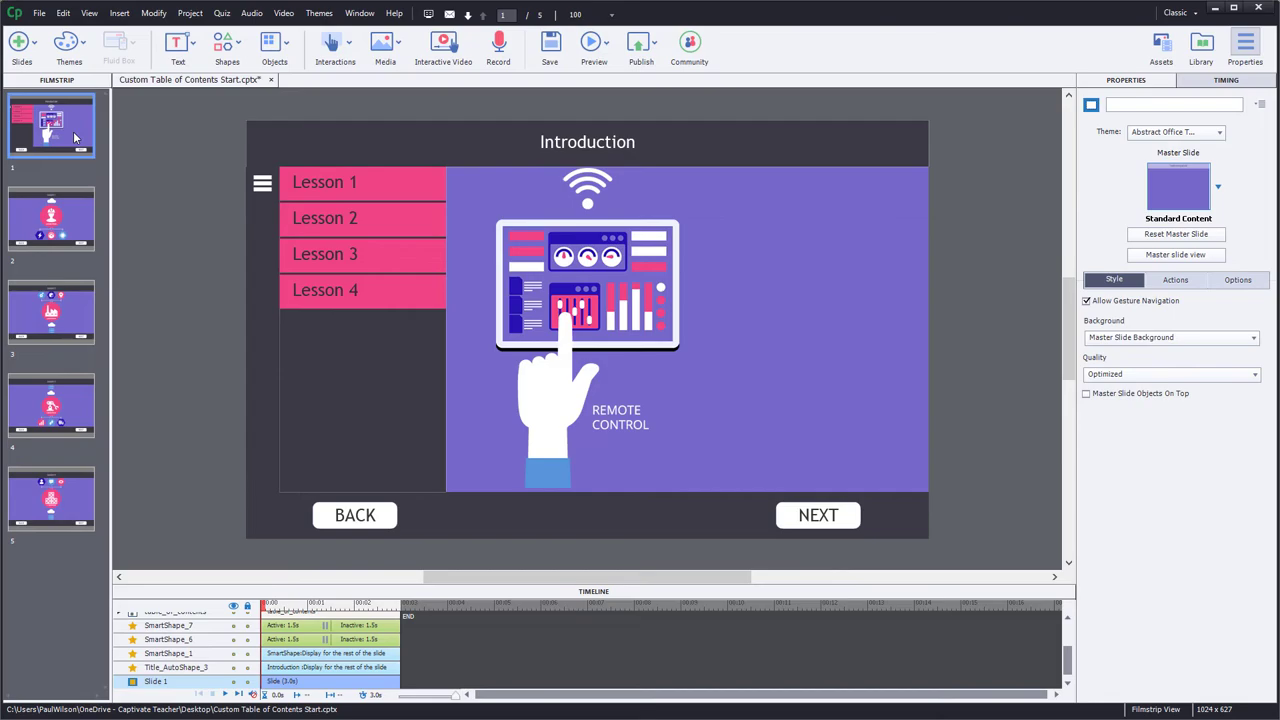
click(262, 190)
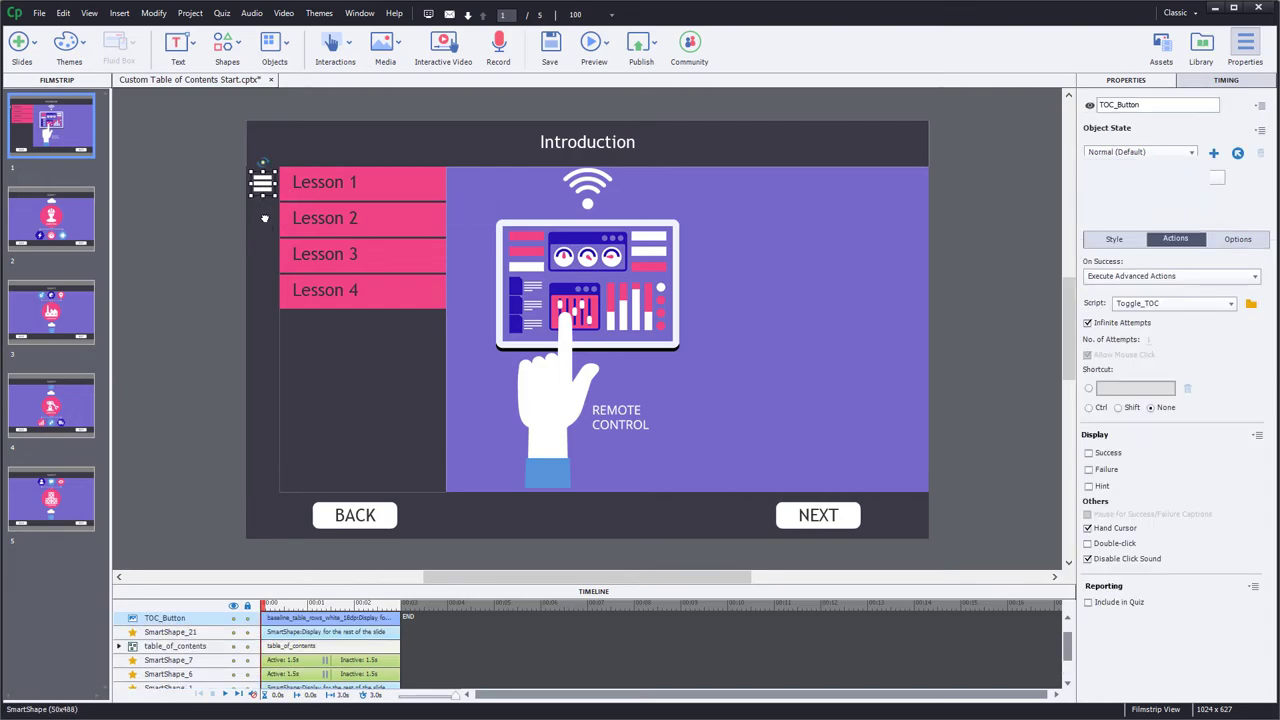
shift+click(274, 236)
shift+click(345, 341)
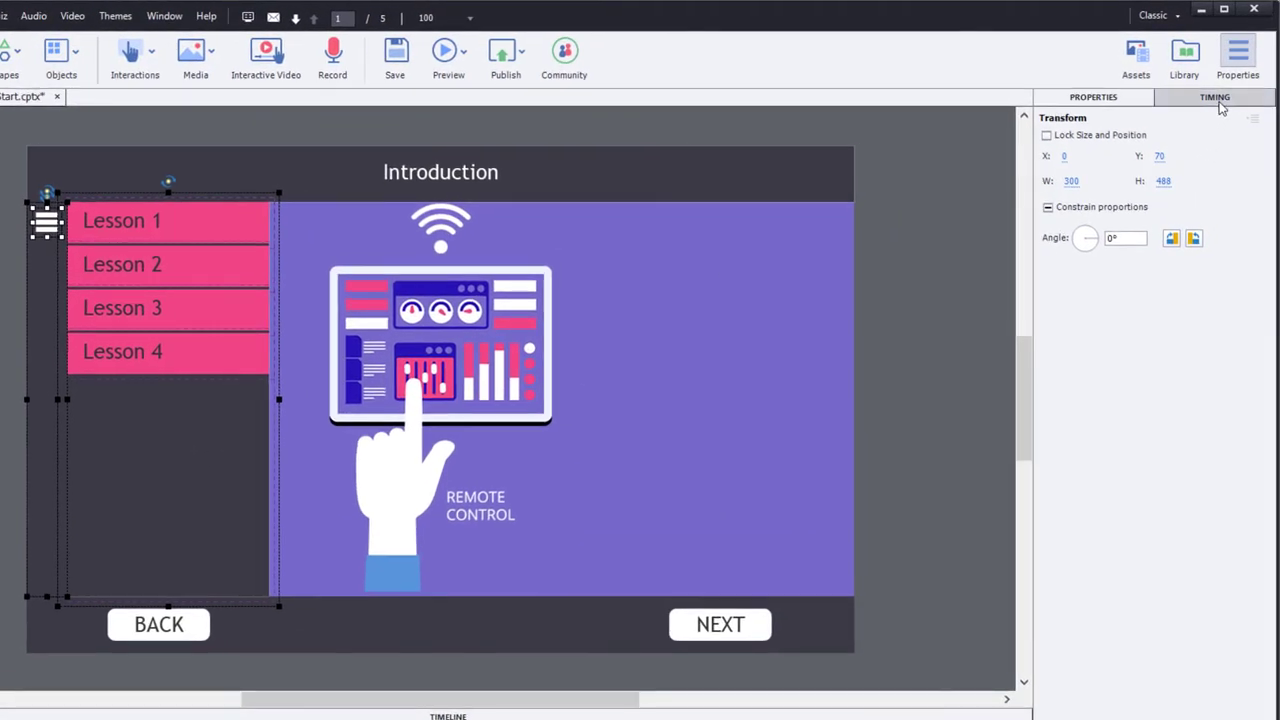
click(1217, 98)
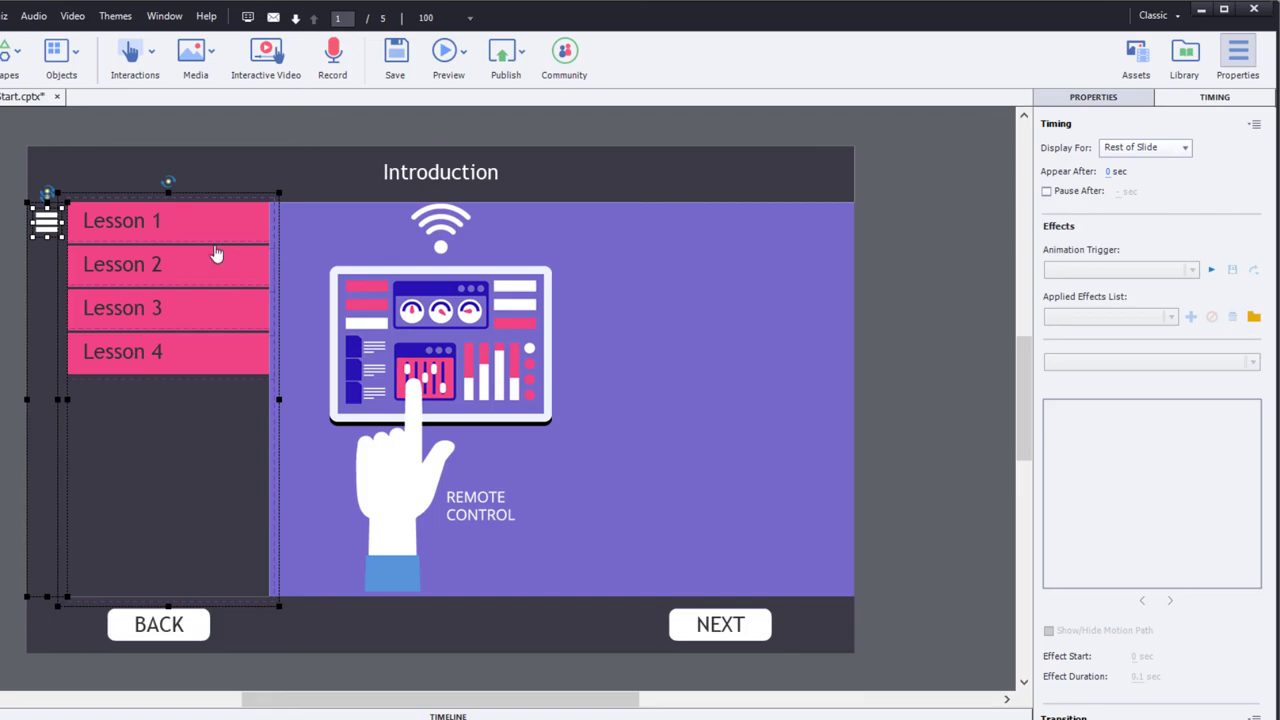
click(1151, 150)
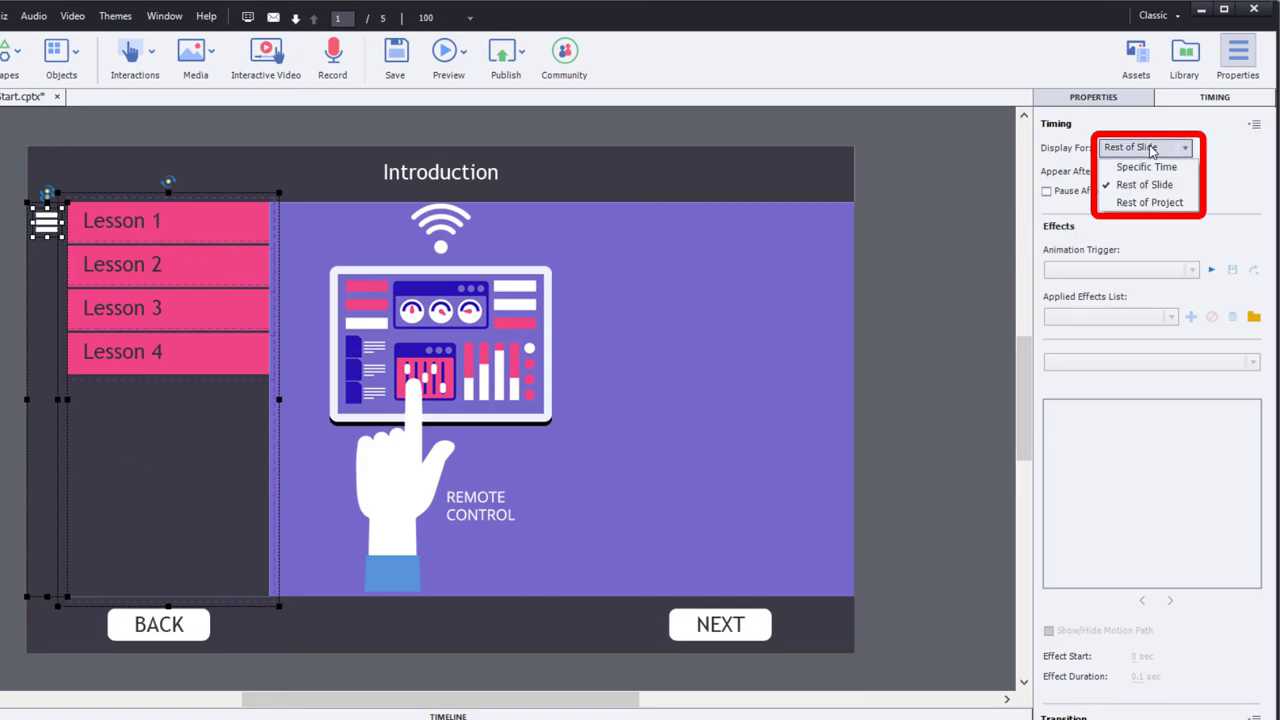
click(1149, 202)
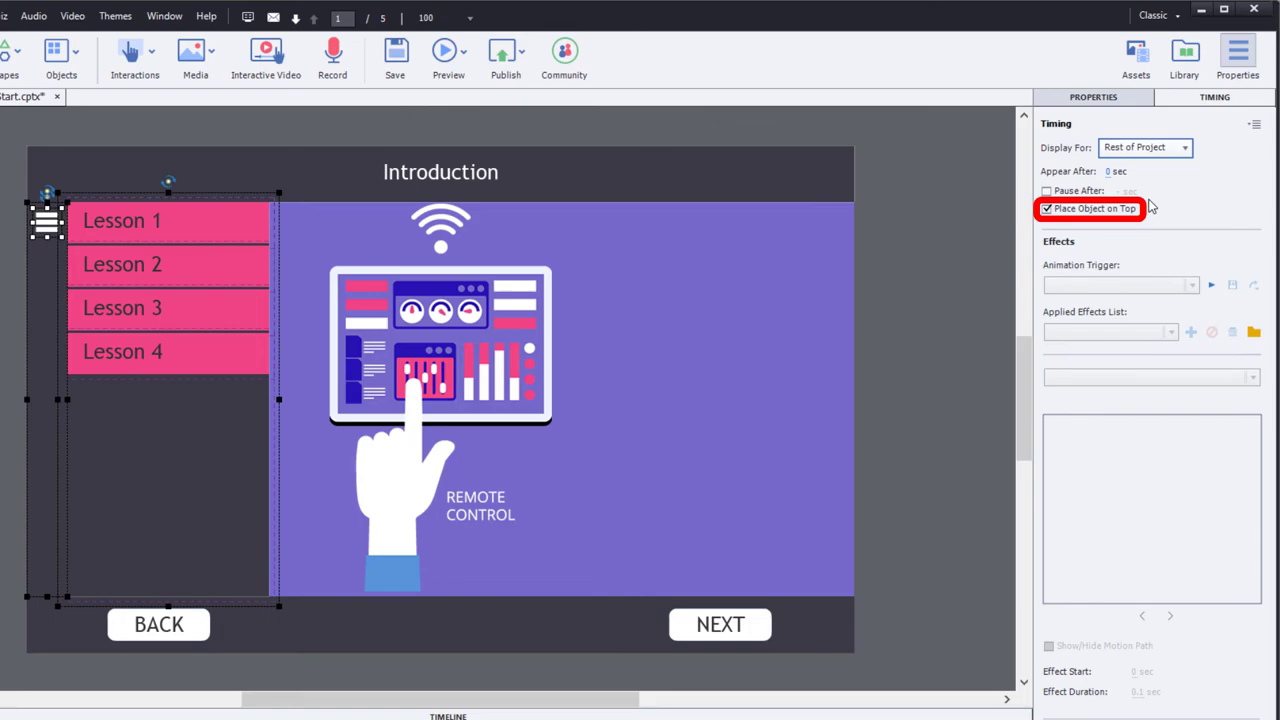
click(1051, 214)
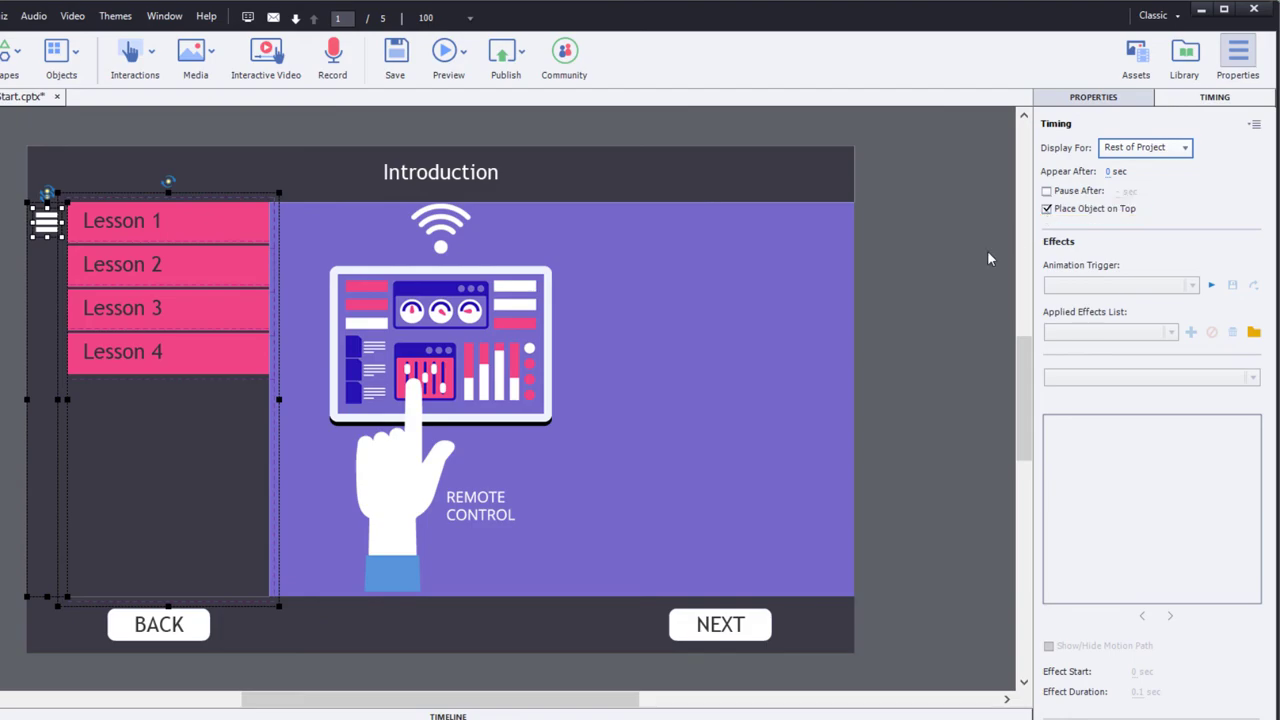
click(888, 307)
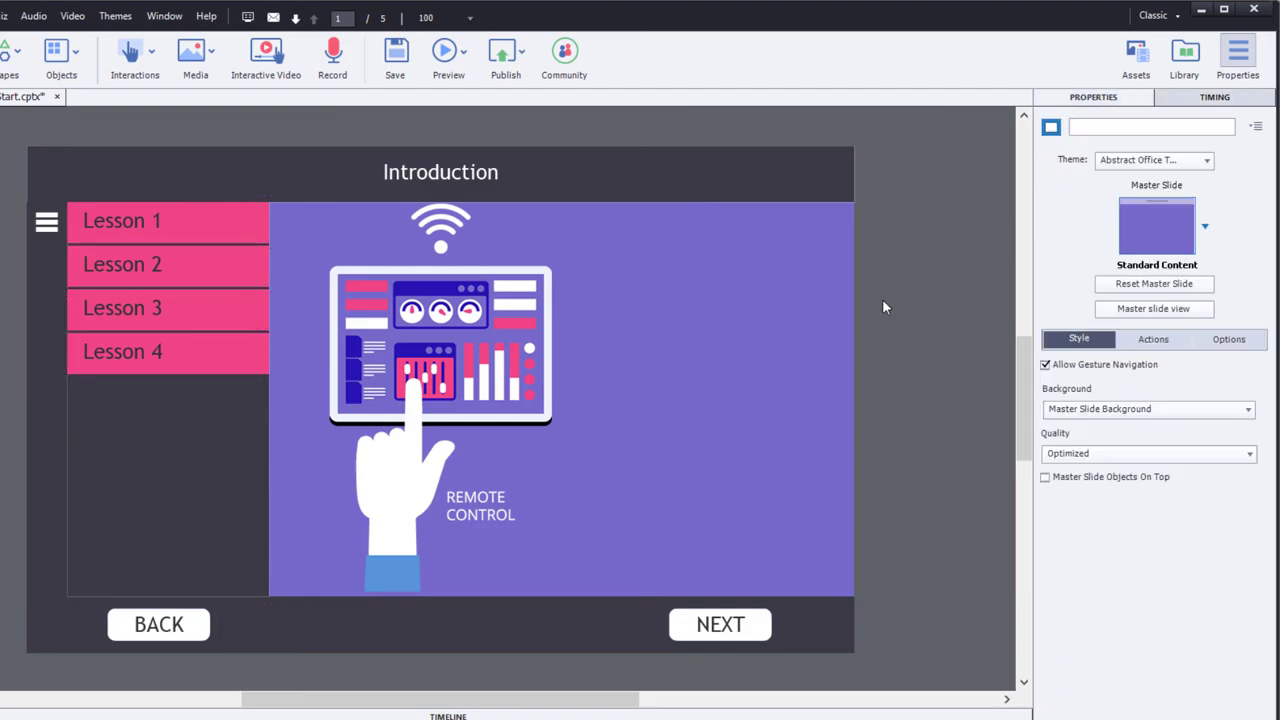
- Check the output visibility of the table_of_contents group and preview the project as HTML5 in the browser
click(137, 452)
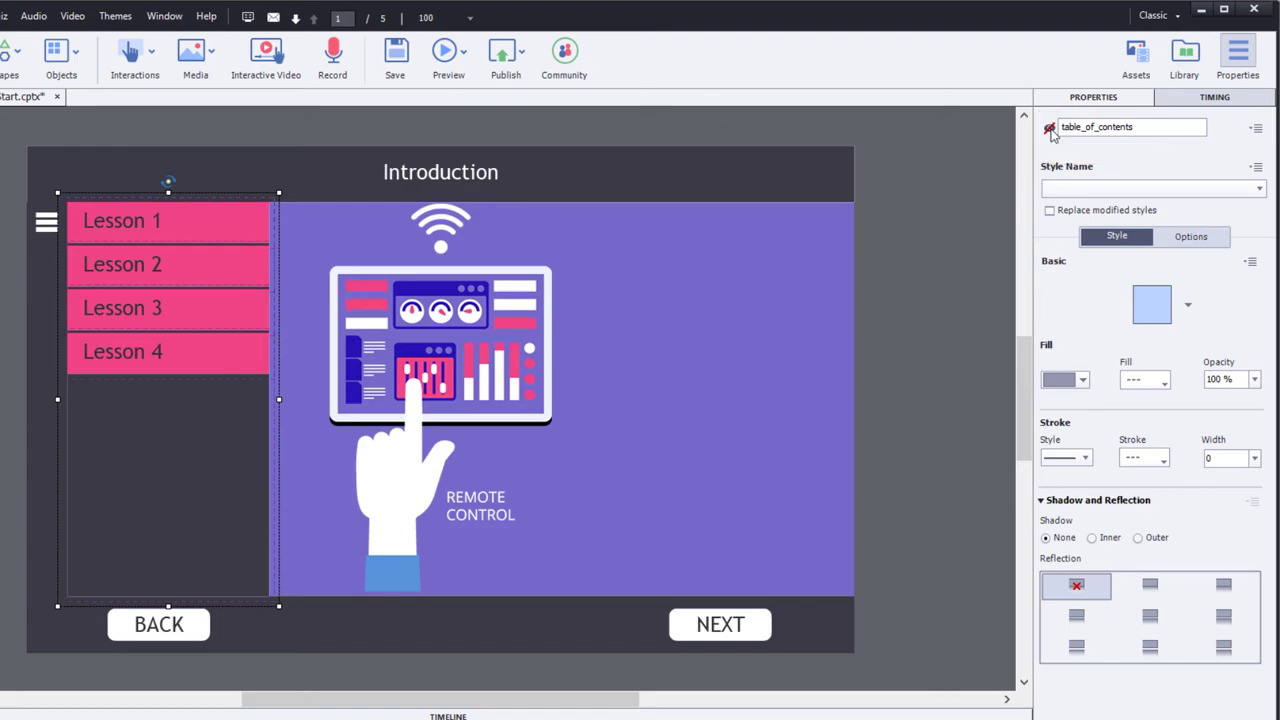
click(940, 130)
click(449, 52)
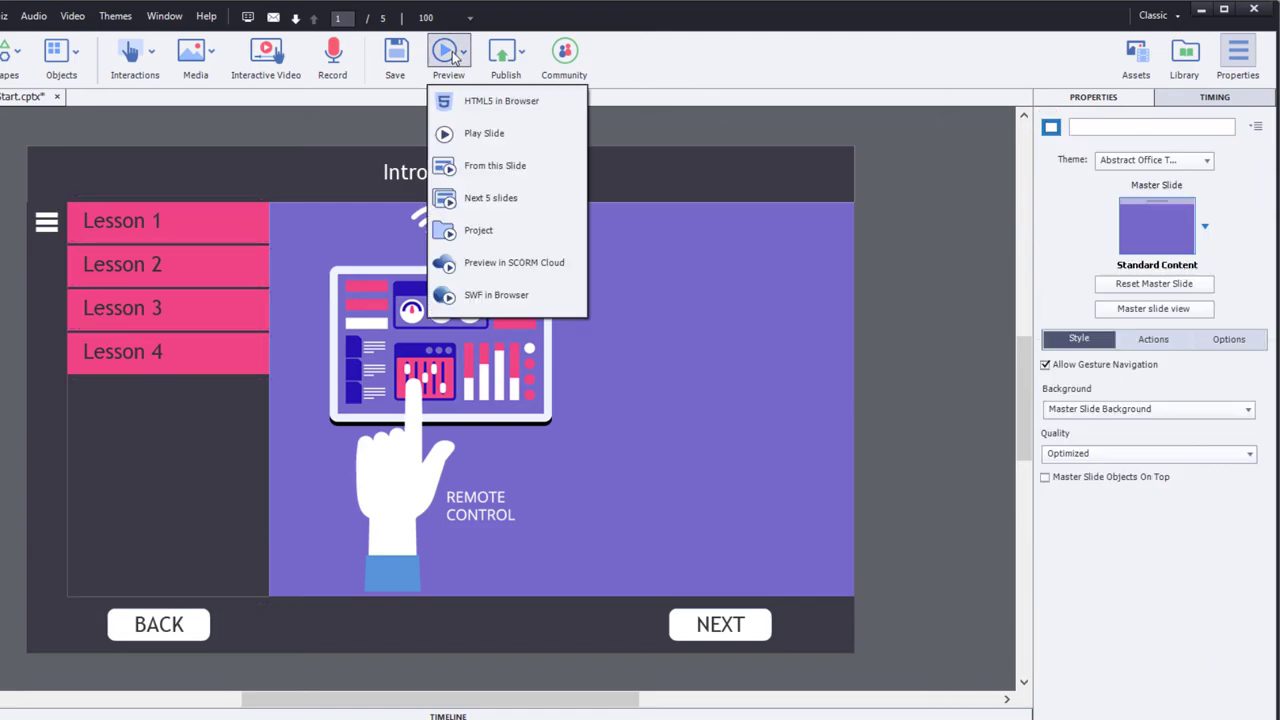
click(476, 101)
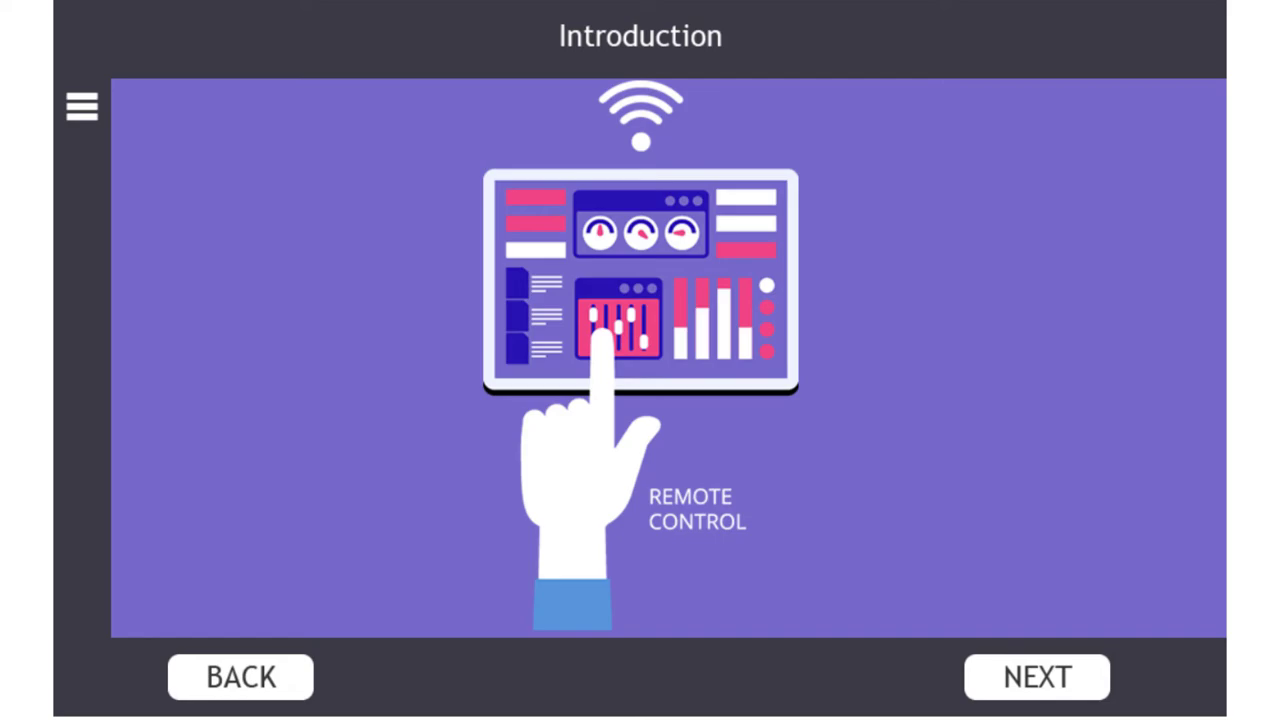
- Test the contents menu in the preview by advancing to the next slide while it is open, jumping to Lesson 2 and reopening it
click(82, 108)
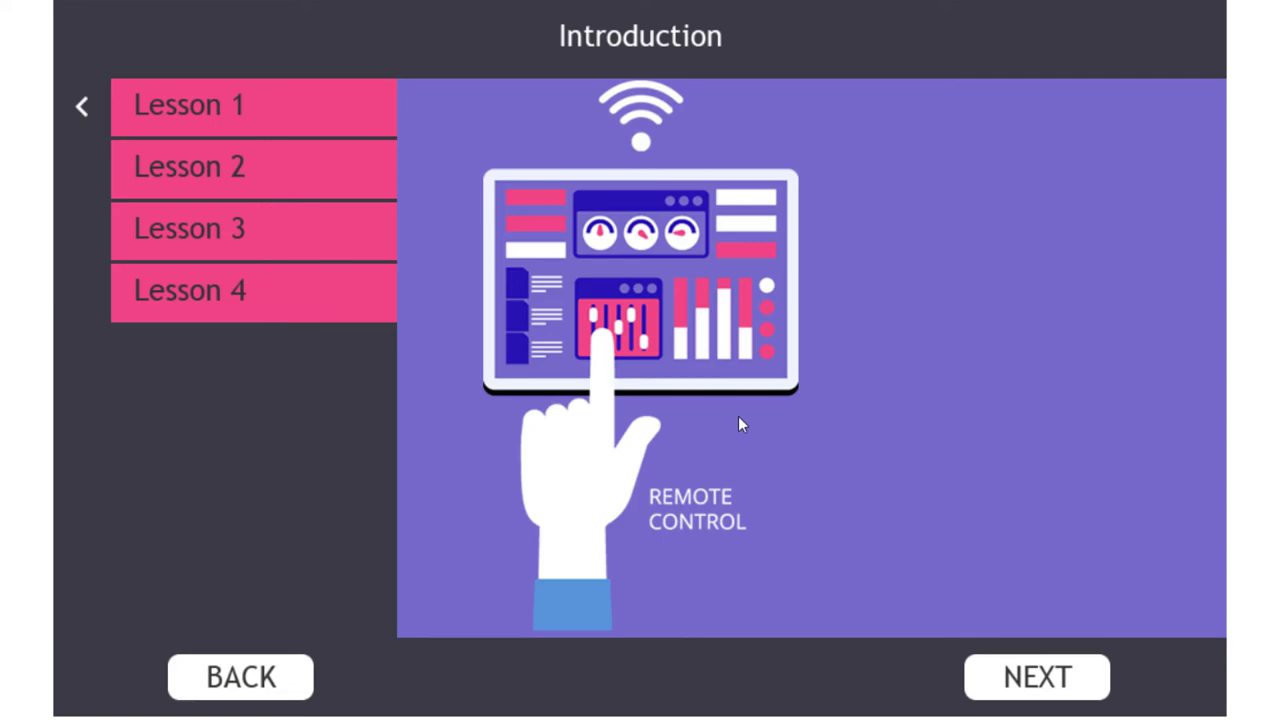
click(1049, 685)
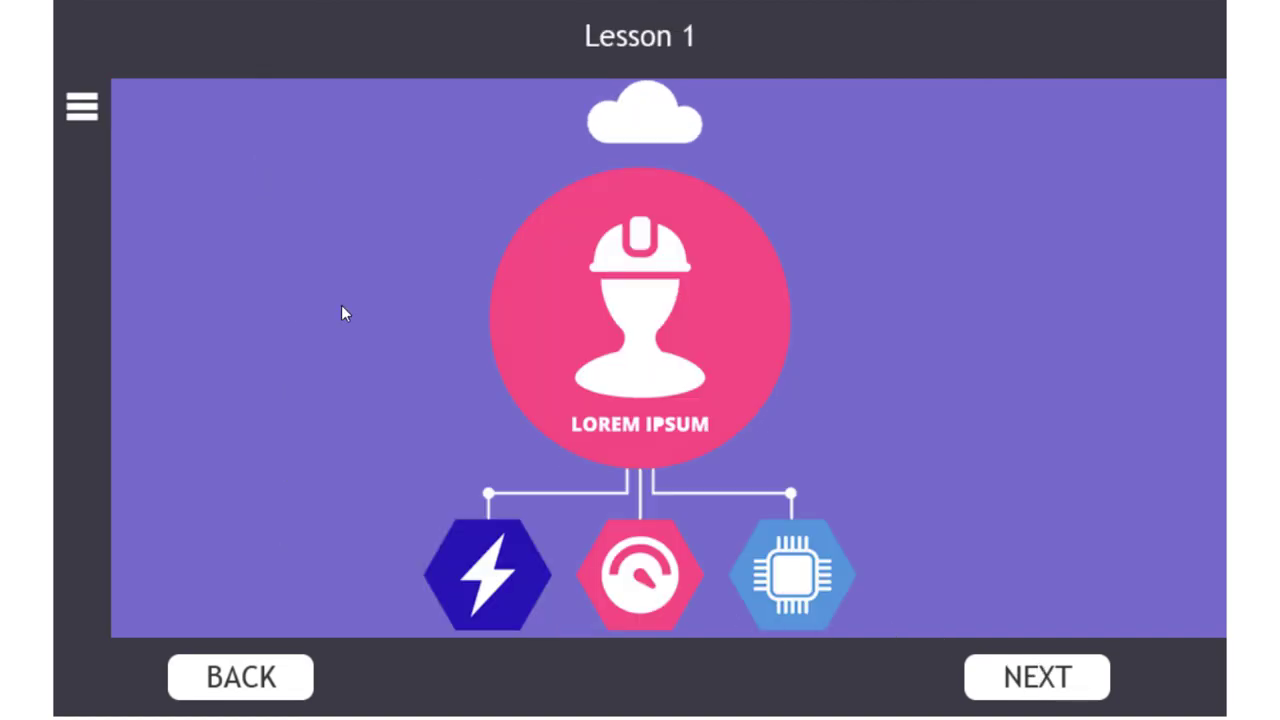
click(88, 107)
click(244, 169)
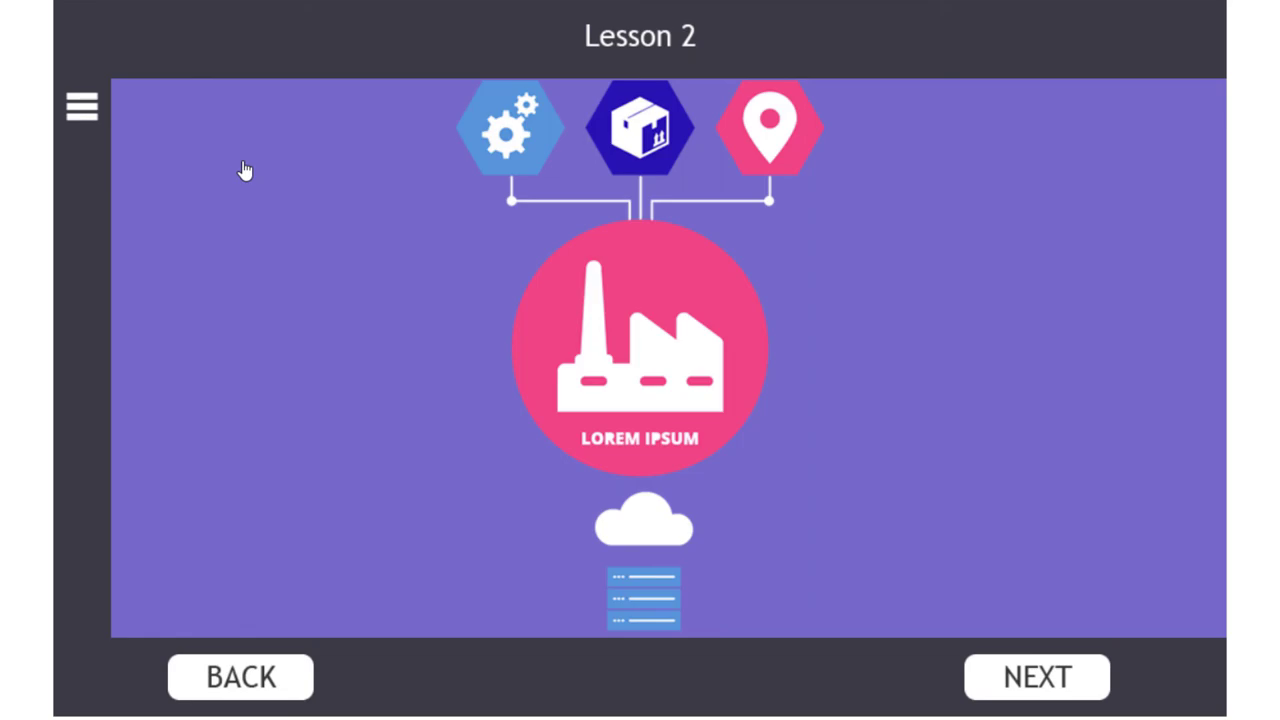
click(84, 108)
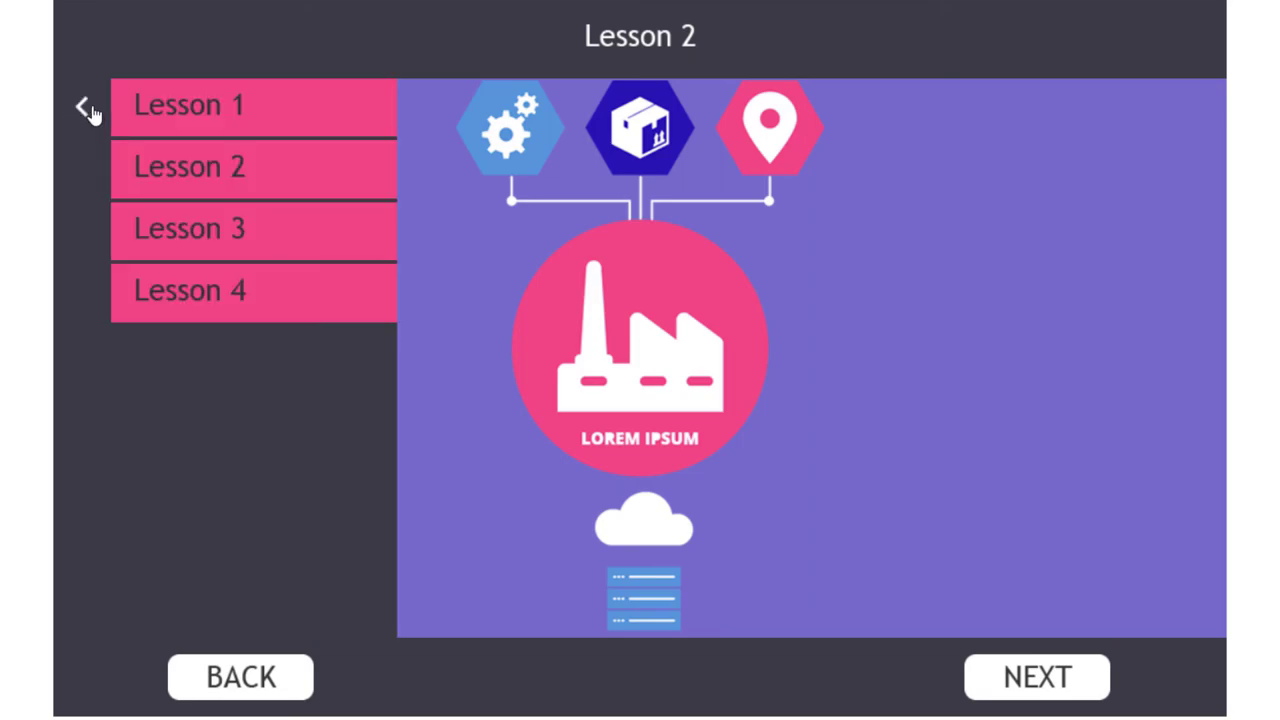